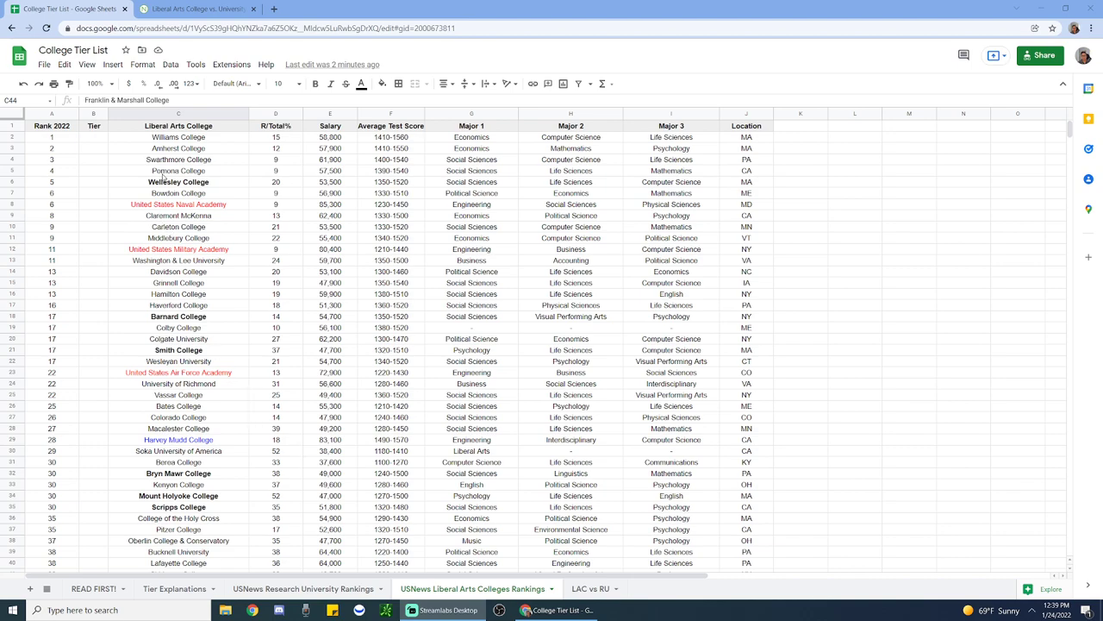
Step: Highlight the top-ranked college names from Williams down to Bates, then switch to the Niche article
left_click_drag(163, 161, 186, 350)
left_click(191, 349)
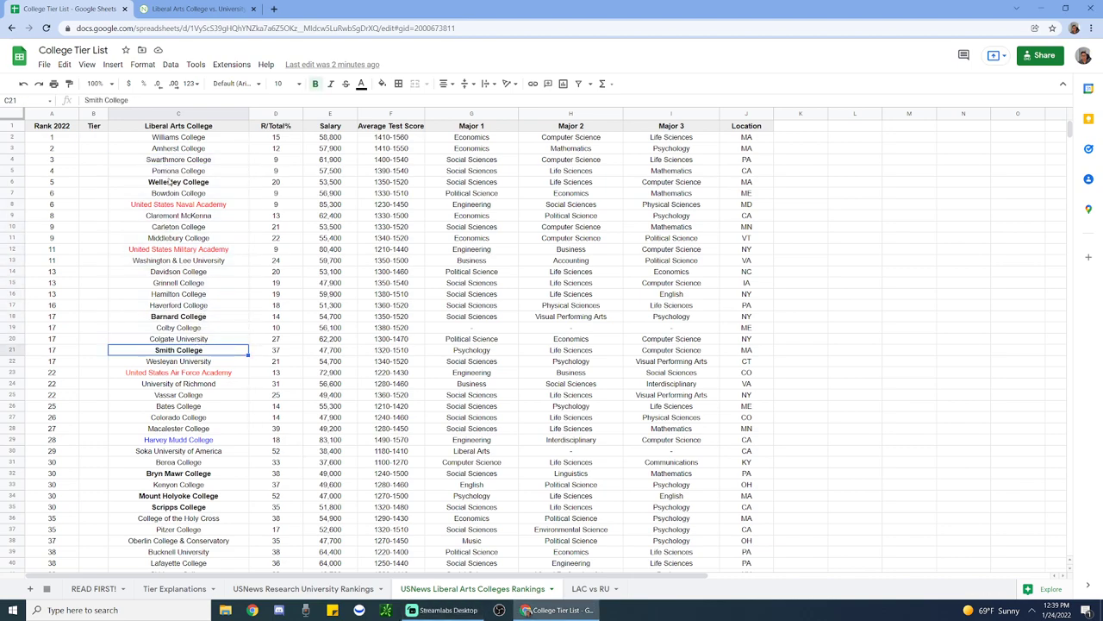
left_click_drag(172, 182, 183, 408)
left_click(183, 408)
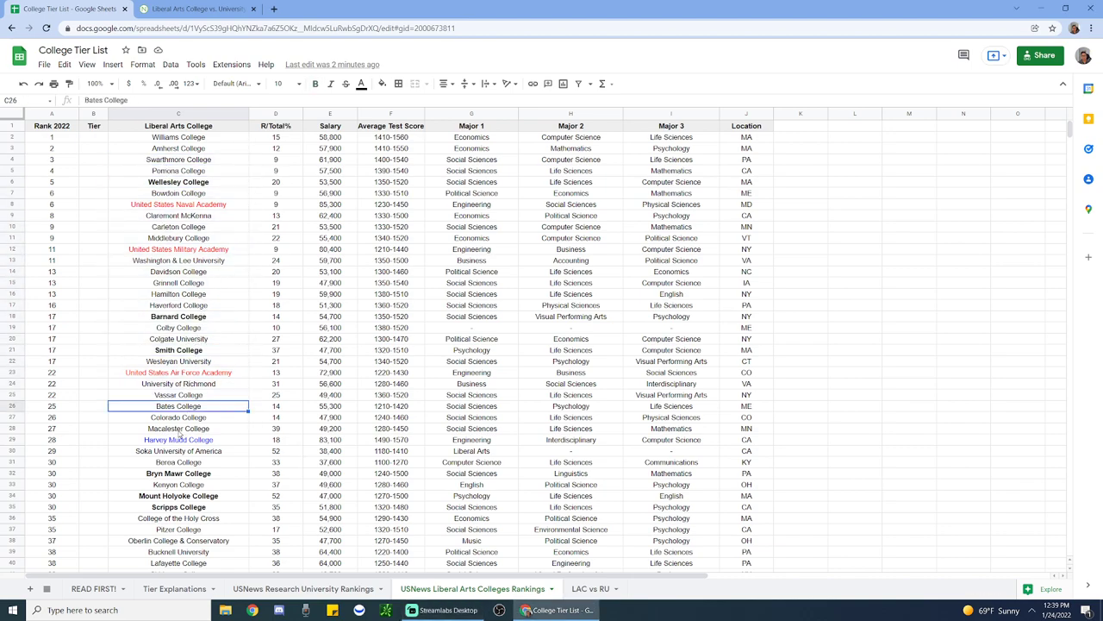
left_click_drag(164, 138, 212, 451)
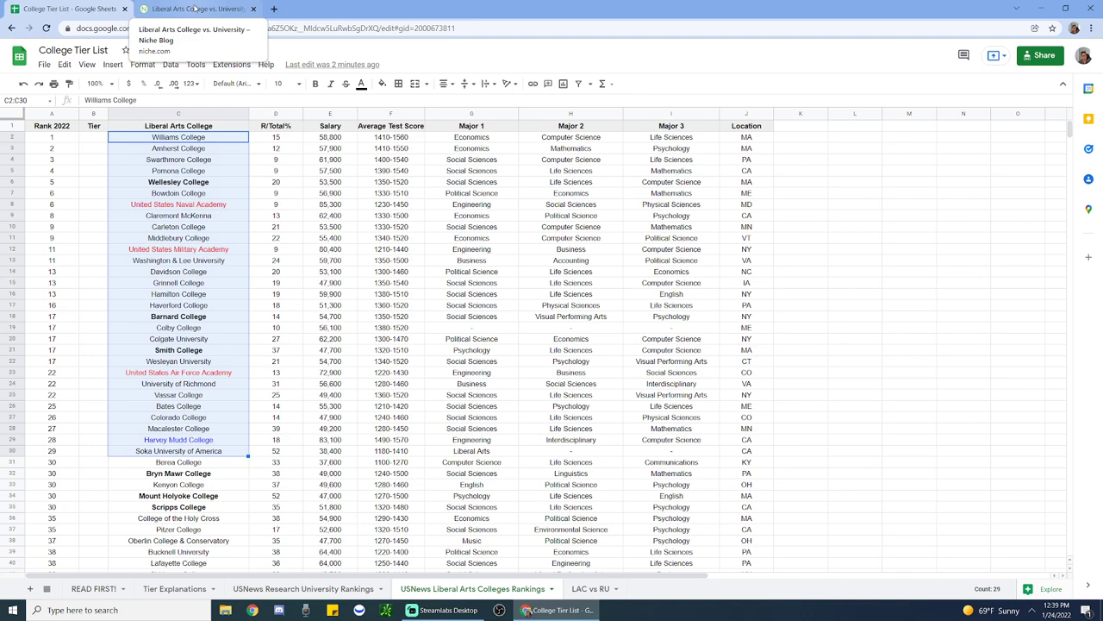
left_click(195, 9)
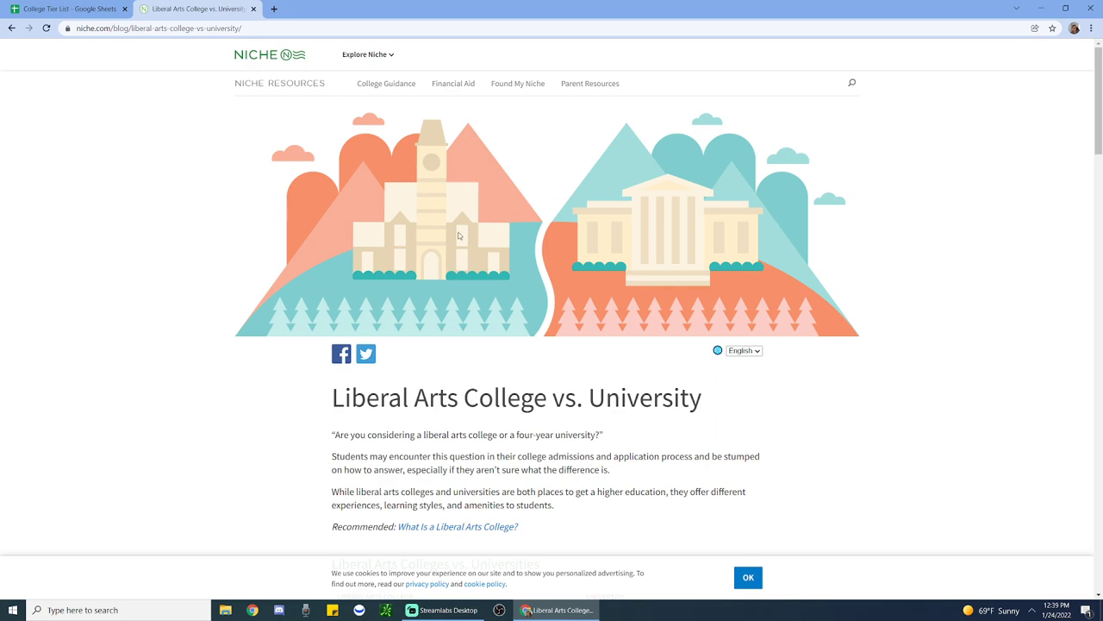
Step: Scroll the Niche article down to its liberal arts colleges vs. universities comparison table
scroll(414, 341, "down", 3)
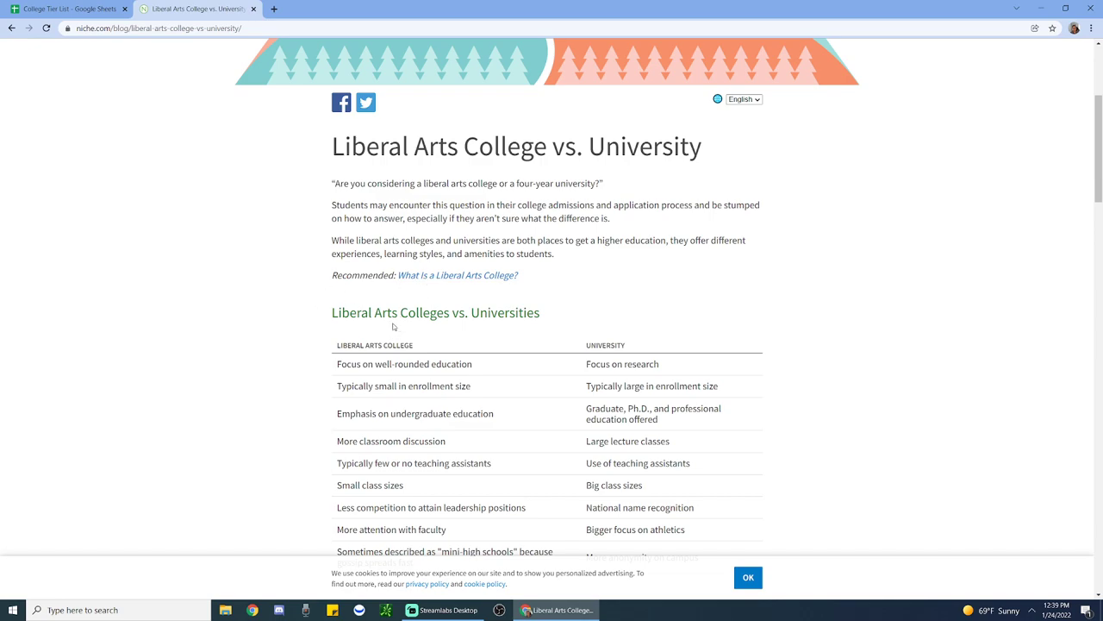
scroll(336, 334, "down", 1)
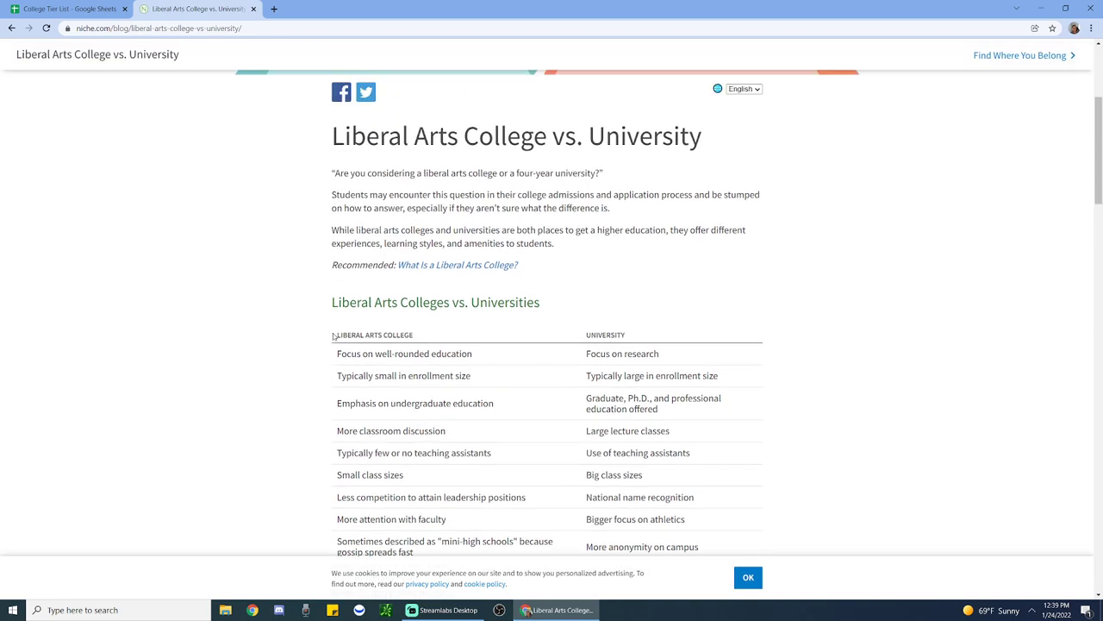
scroll(327, 339, "up", 1)
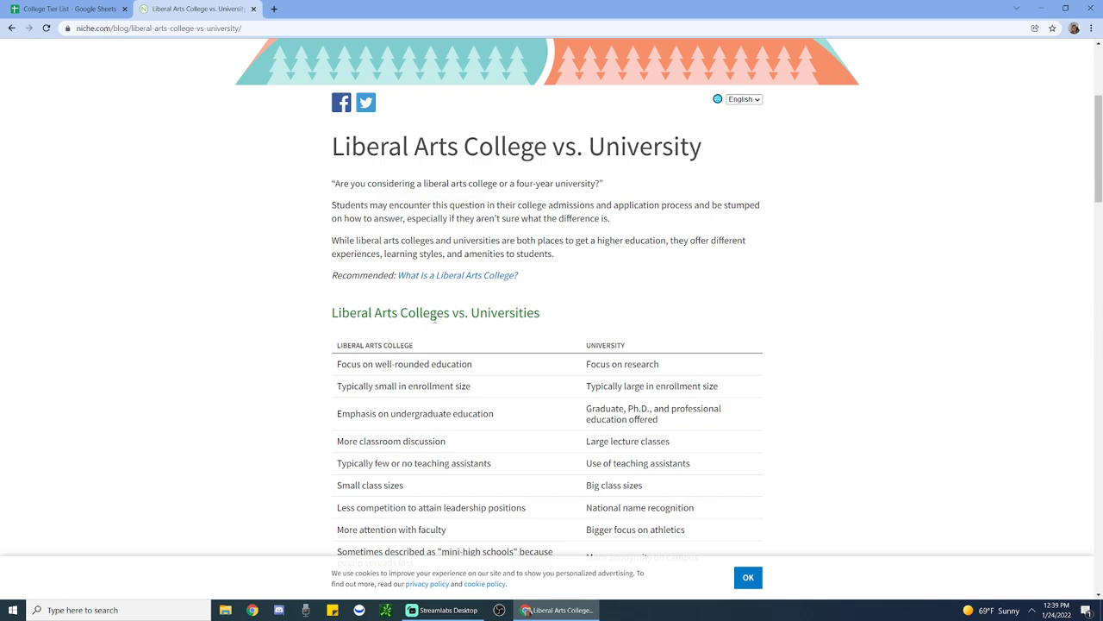
scroll(431, 320, "down", 2)
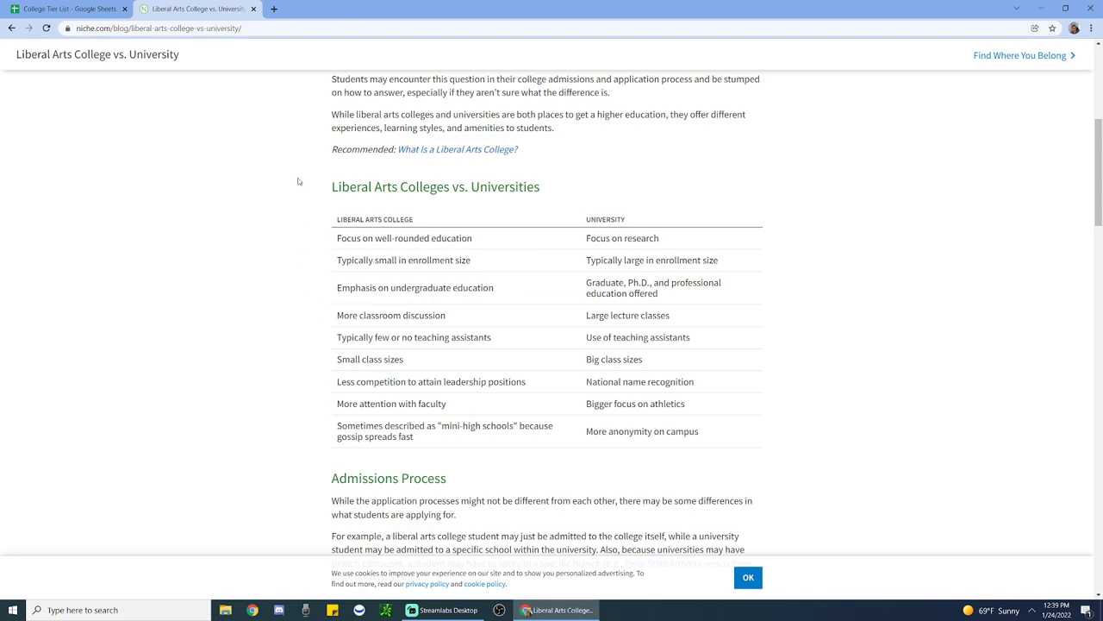
left_click_drag(299, 181, 561, 426)
left_click(560, 426)
scroll(342, 312, "up", 3)
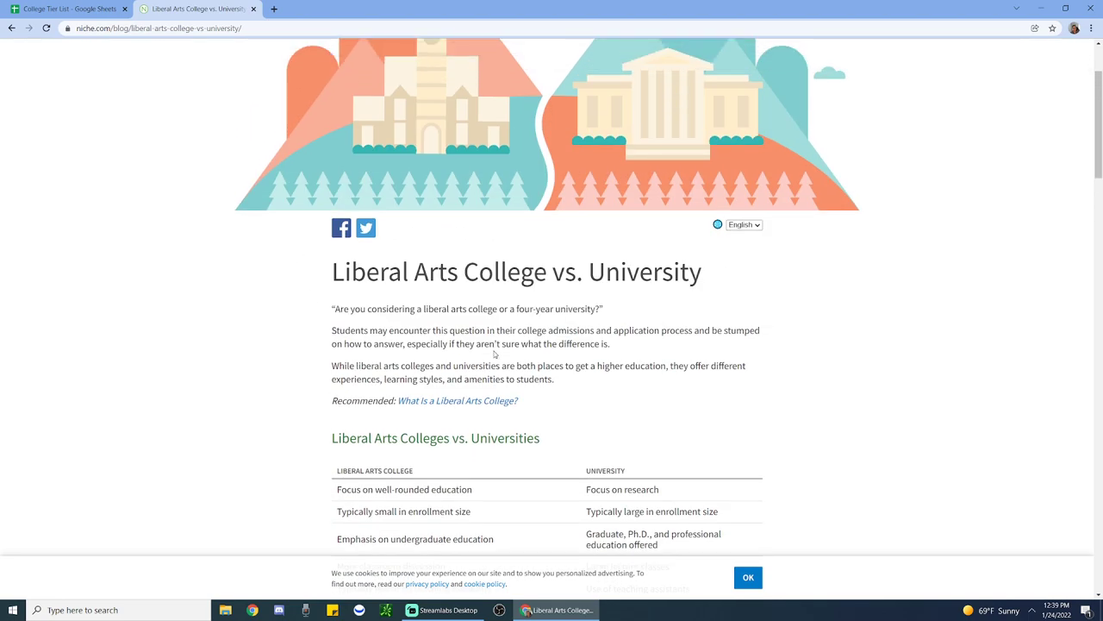
left_click_drag(341, 312, 605, 312)
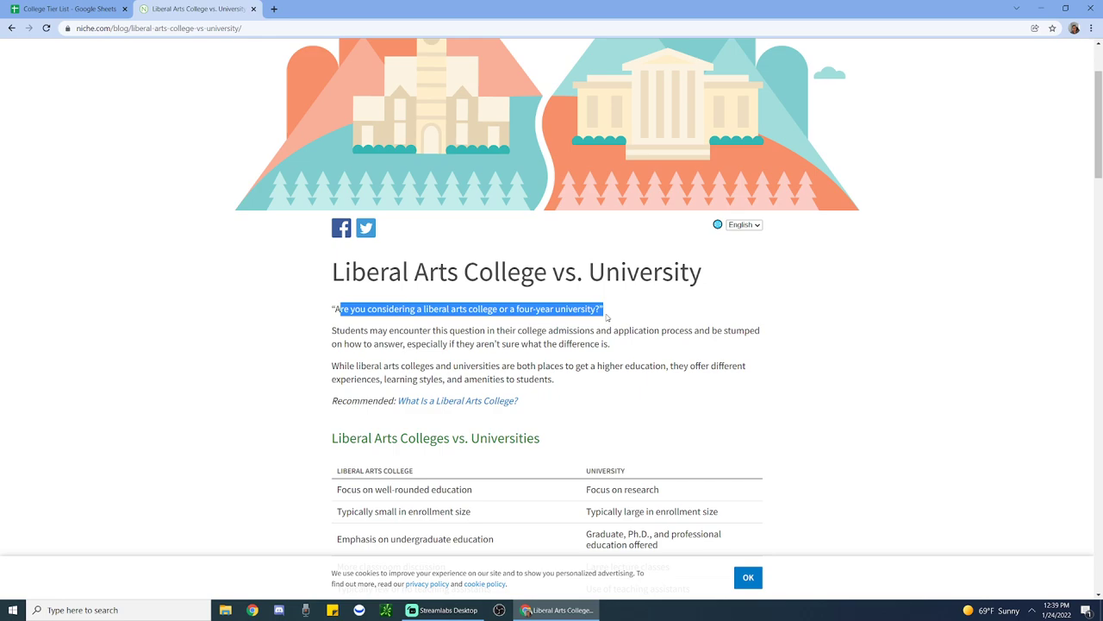
left_click(498, 336)
scroll(443, 362, "down", 3)
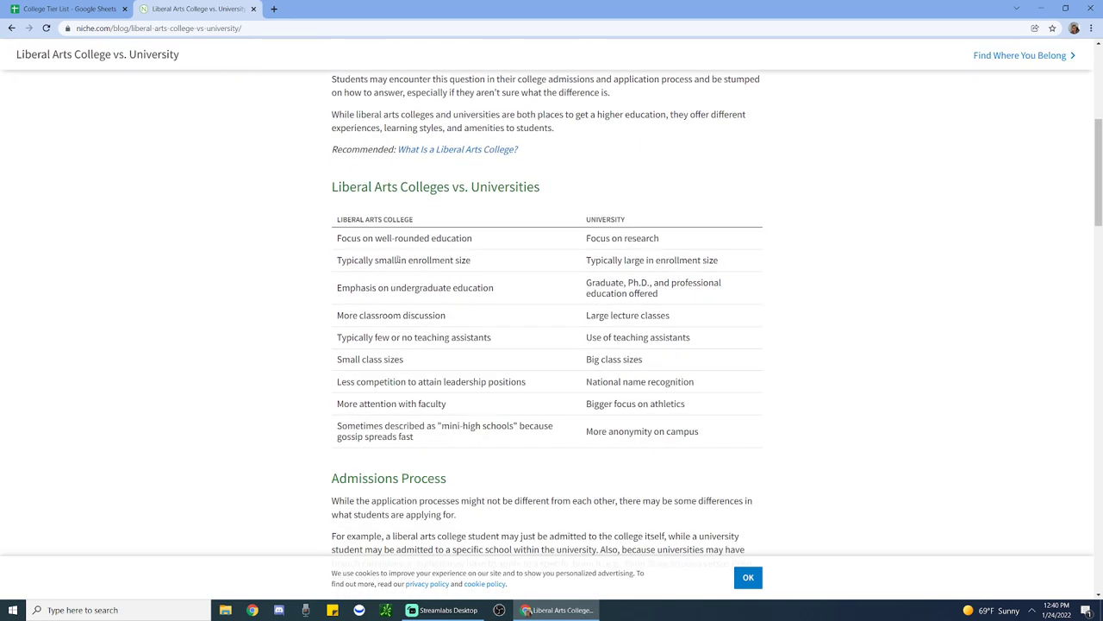
left_click_drag(338, 219, 560, 431)
left_click(471, 308)
left_click_drag(362, 238, 476, 241)
left_click(471, 262)
left_click_drag(606, 239, 661, 249)
left_click(558, 285)
left_click_drag(590, 239, 668, 241)
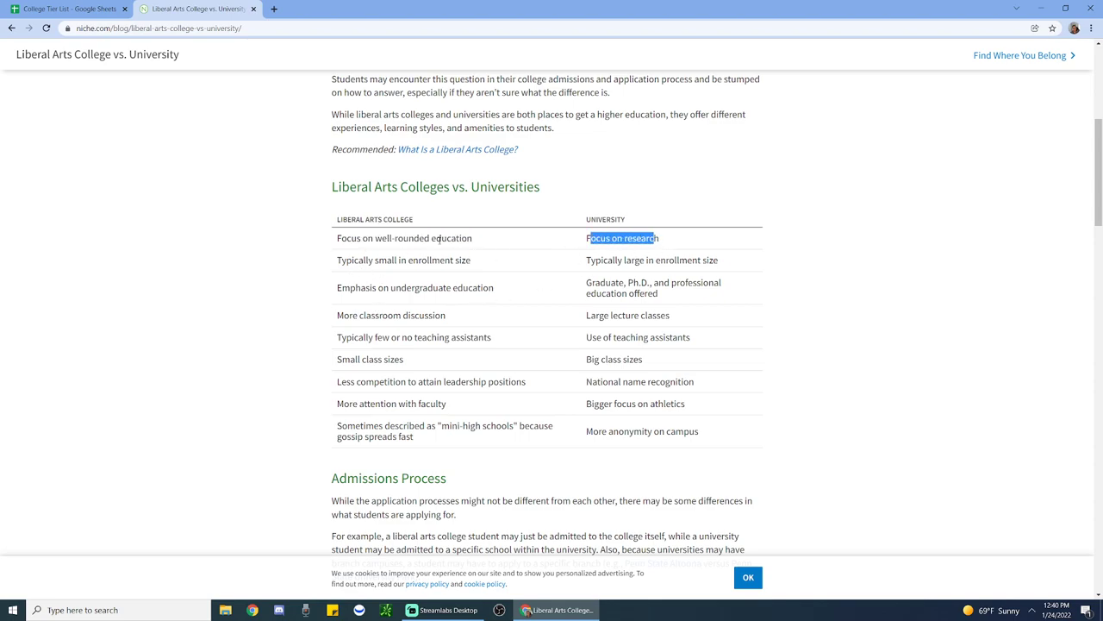
left_click_drag(473, 239, 361, 242)
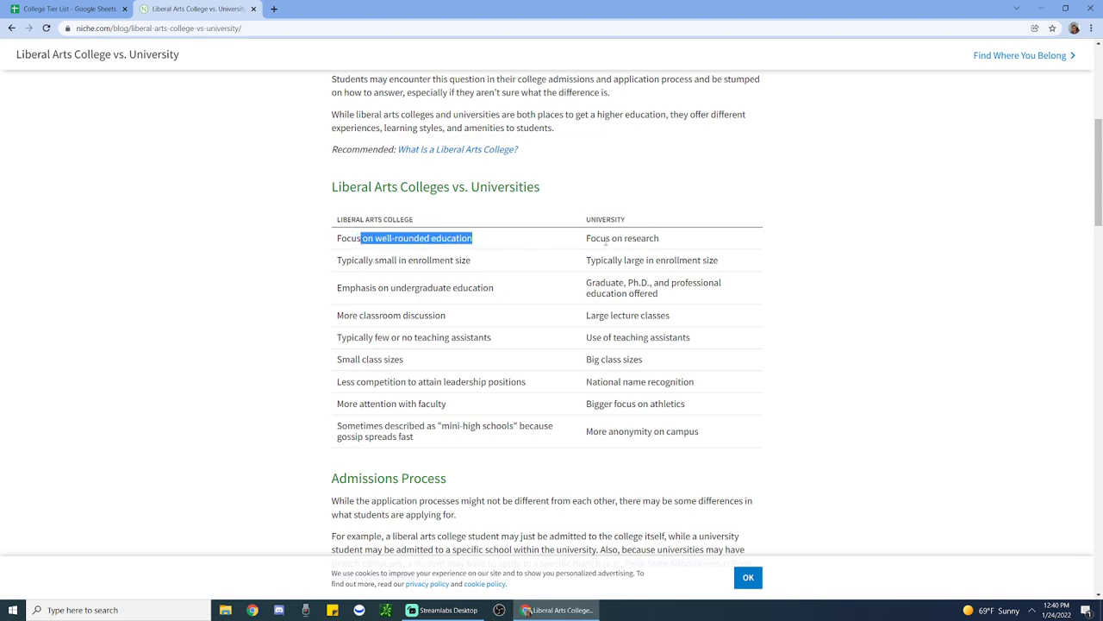
left_click_drag(473, 240, 337, 240)
left_click_drag(600, 239, 665, 242)
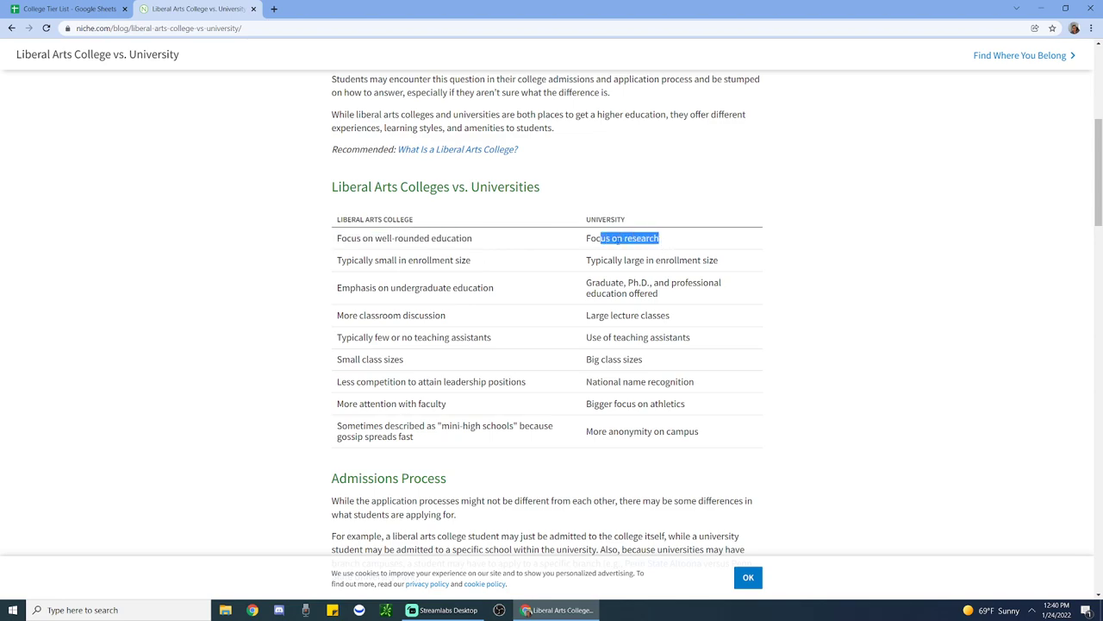
left_click(531, 243)
left_click_drag(363, 259, 469, 260)
left_click(469, 260)
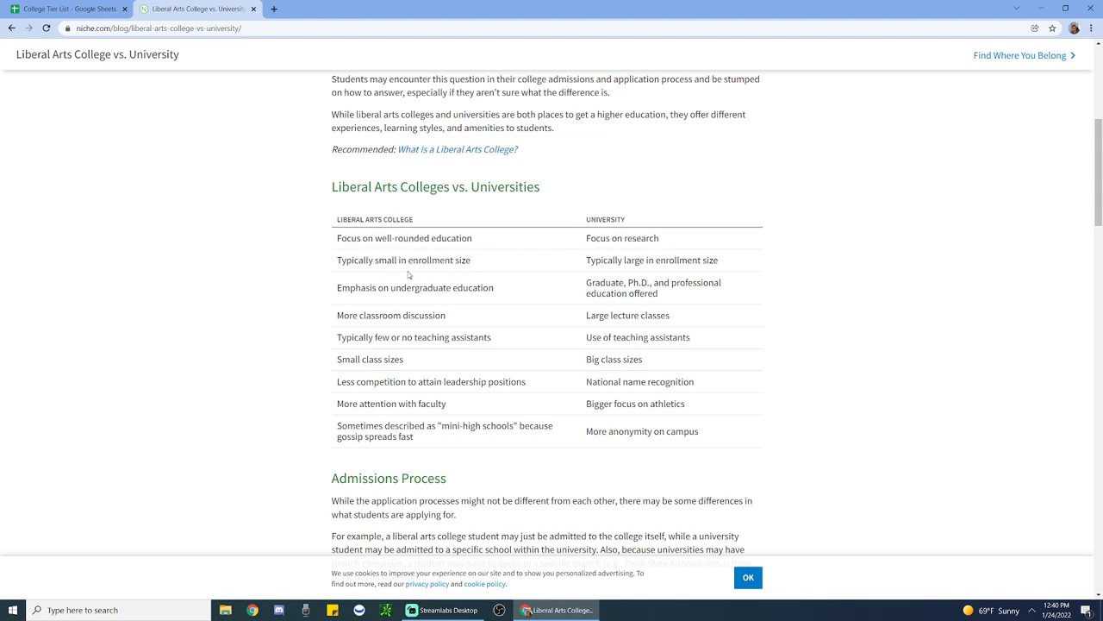
mouse_move(337, 259)
left_mouse_down()
mouse_move(473, 261)
mouse_move(334, 265)
left_mouse_up()
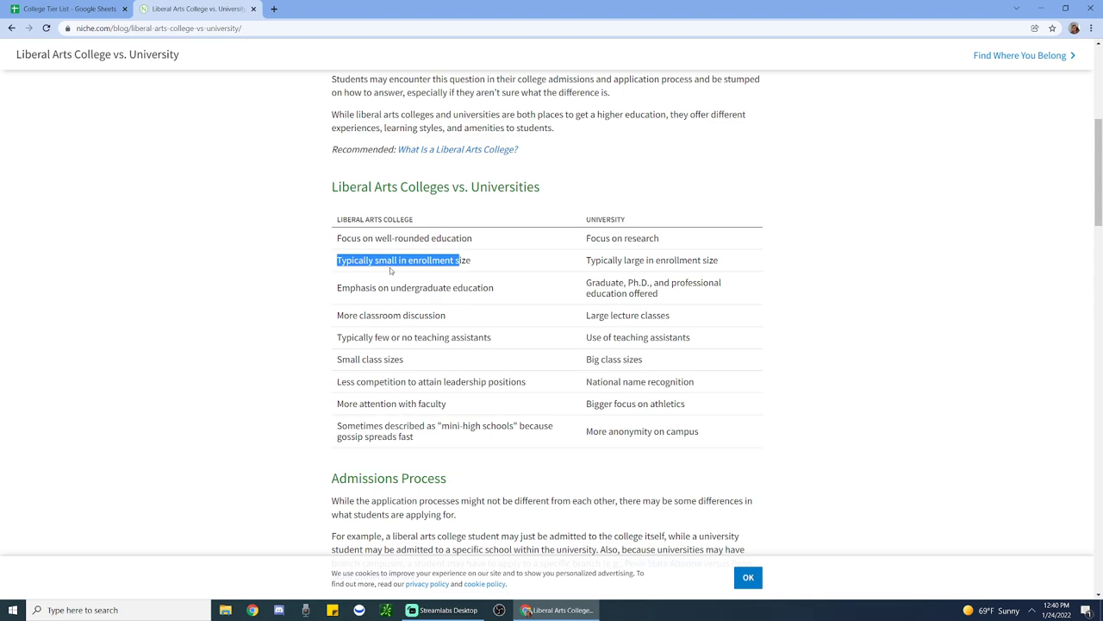
left_click_drag(596, 260, 724, 269)
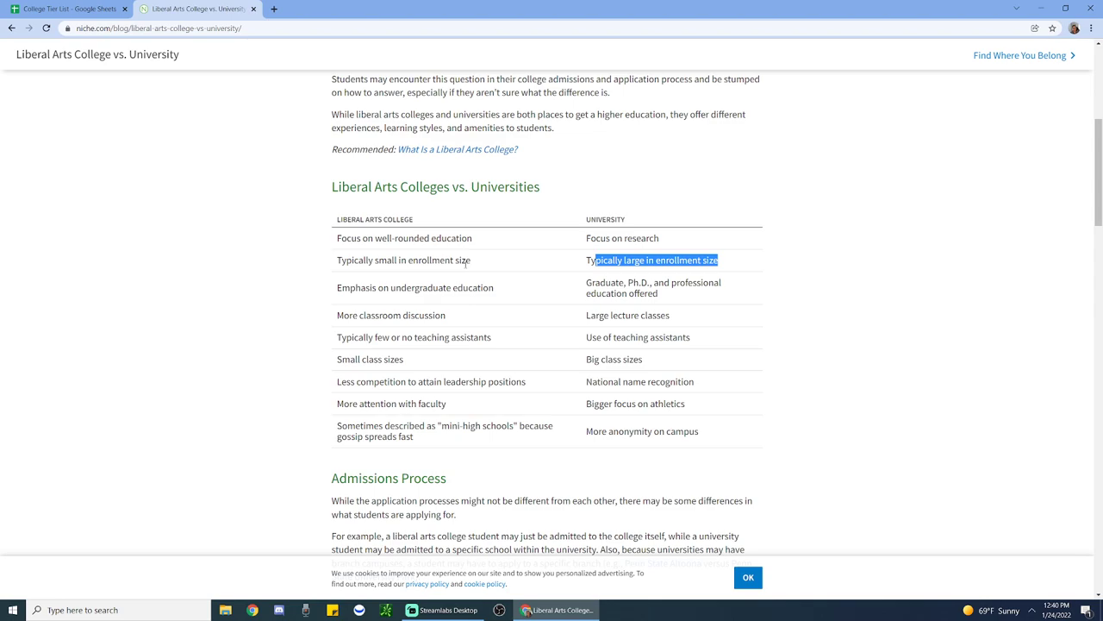
left_click_drag(595, 259, 709, 261)
triple_click(451, 288)
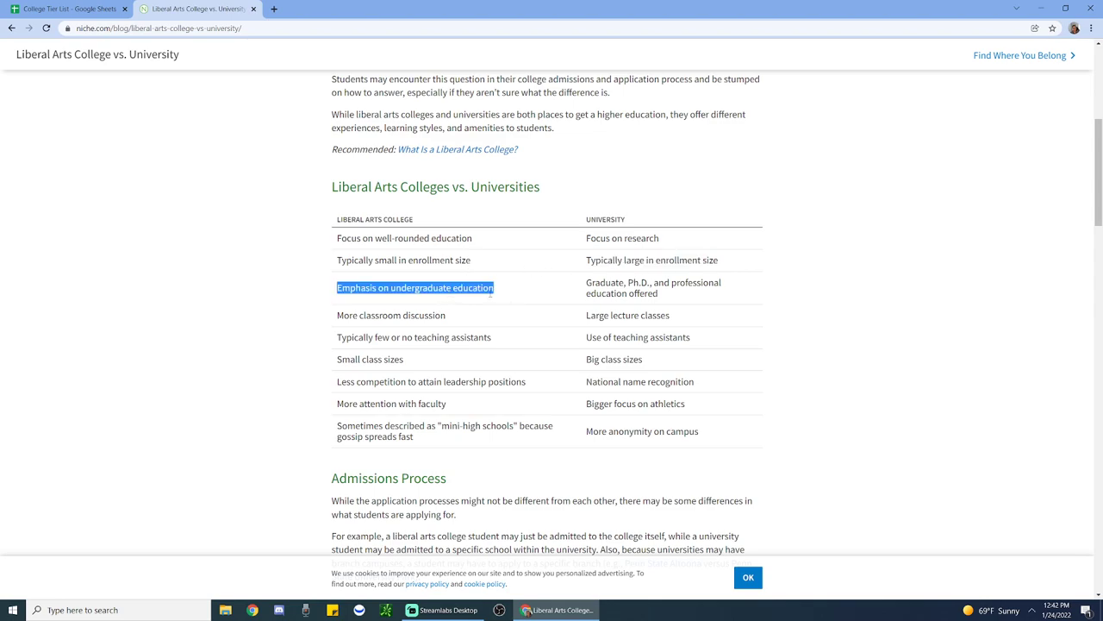
triple_click(594, 284)
left_click(634, 307)
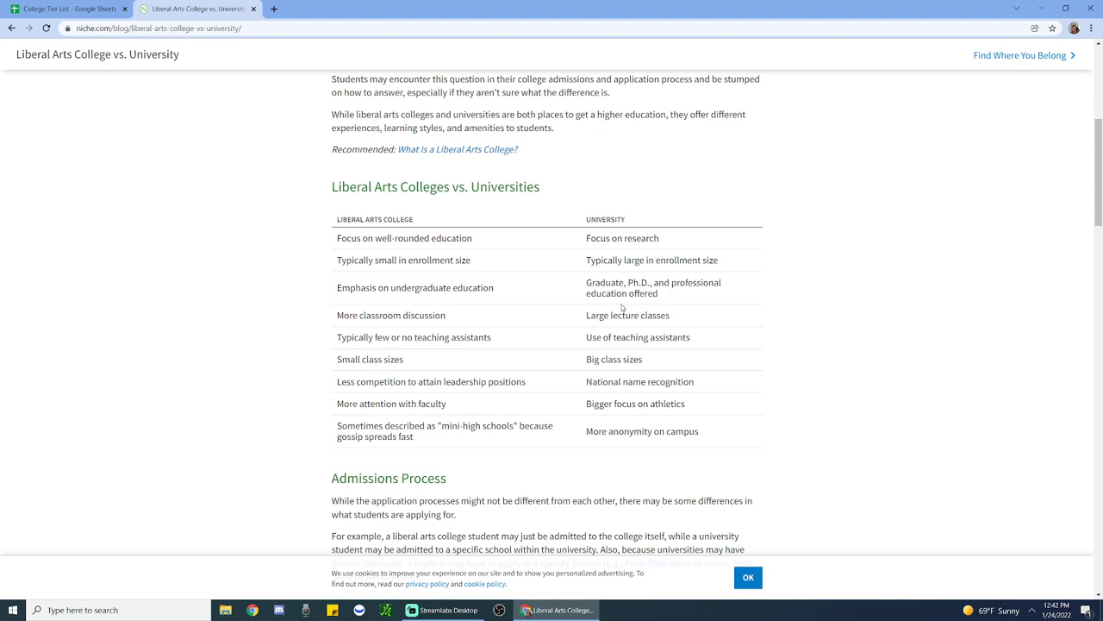
left_click_drag(338, 317, 455, 321)
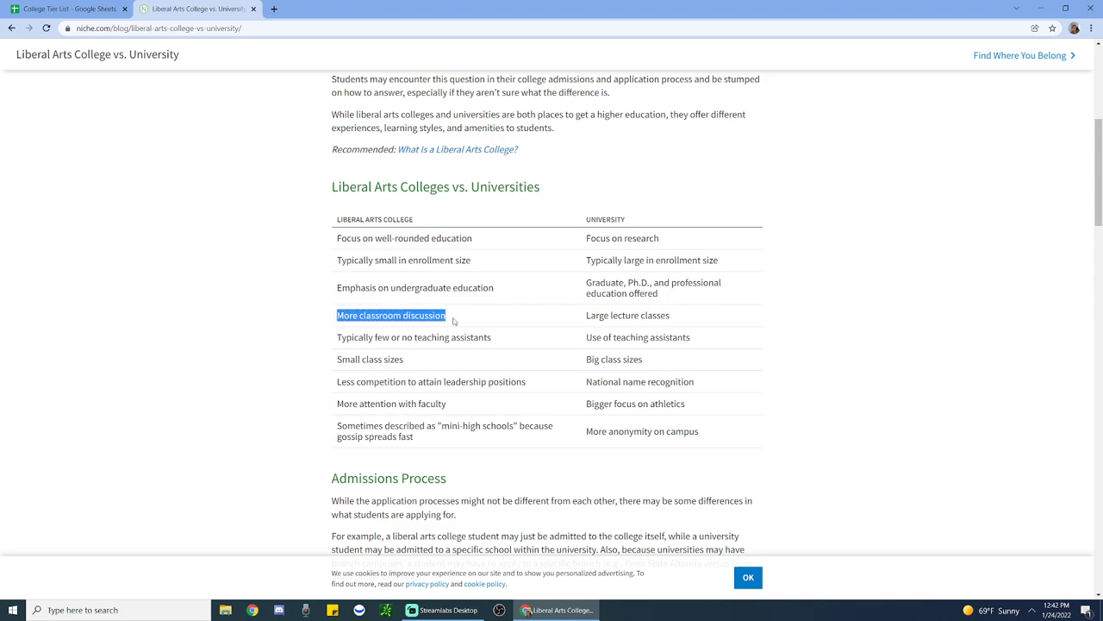
left_click_drag(586, 317, 686, 324)
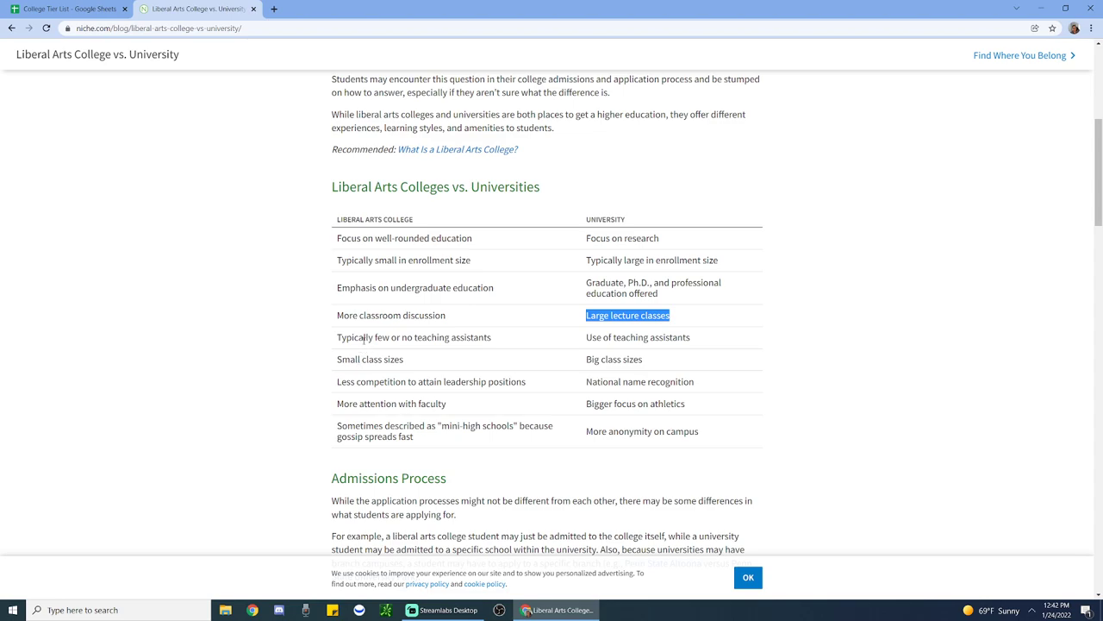
left_click_drag(338, 337, 507, 340)
left_click_drag(589, 339, 671, 362)
left_click(488, 332)
double_click(487, 335)
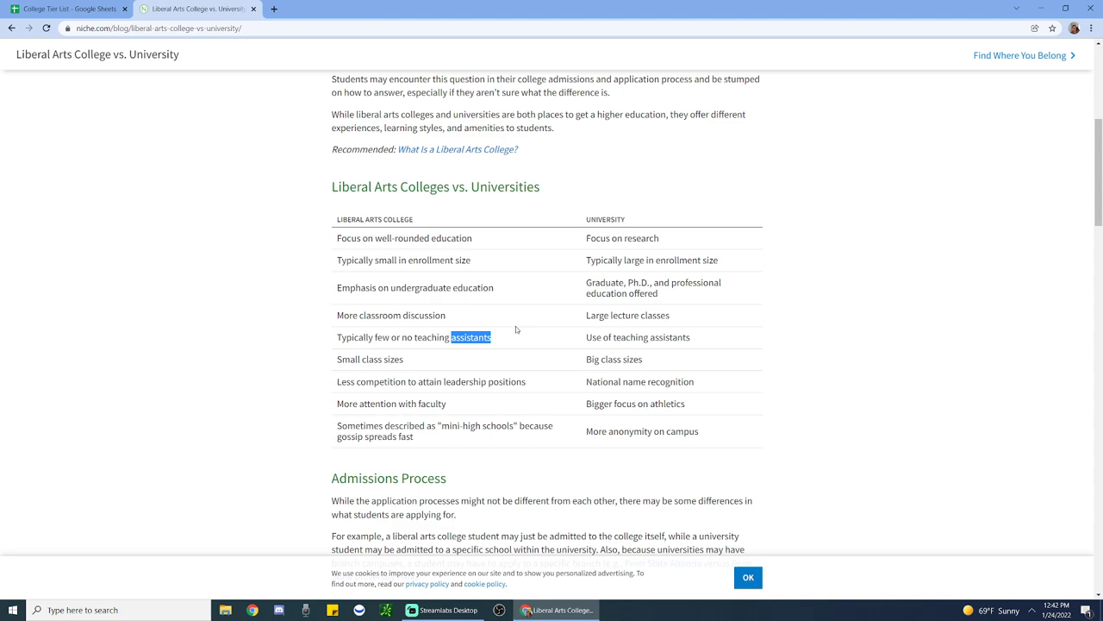
double_click(432, 337)
triple_click(446, 339)
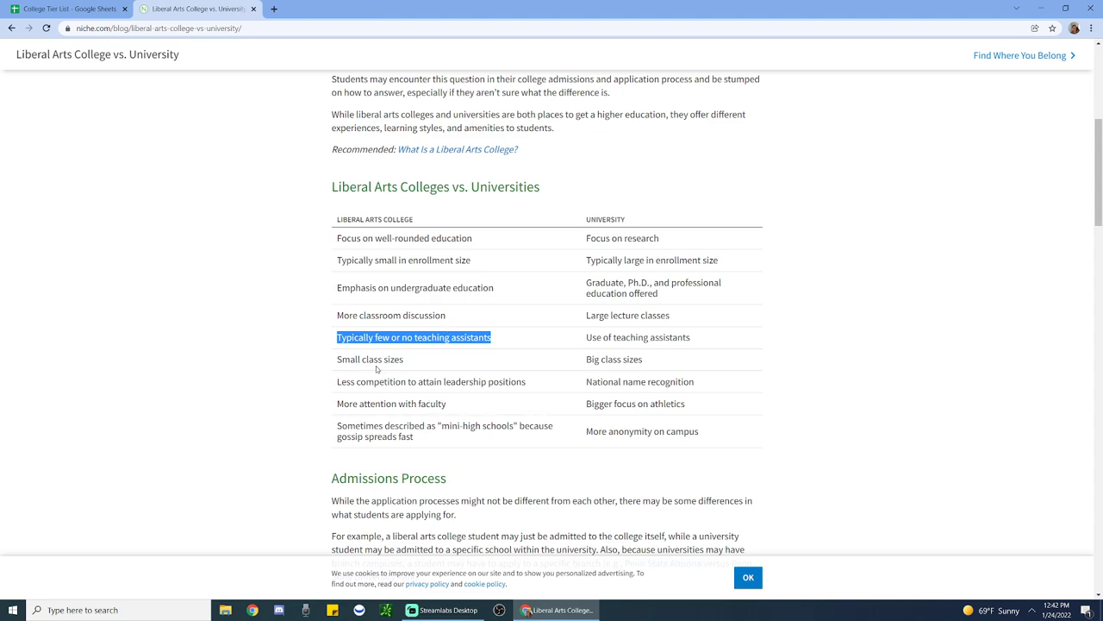
left_click_drag(338, 360, 407, 360)
left_click_drag(591, 361, 644, 361)
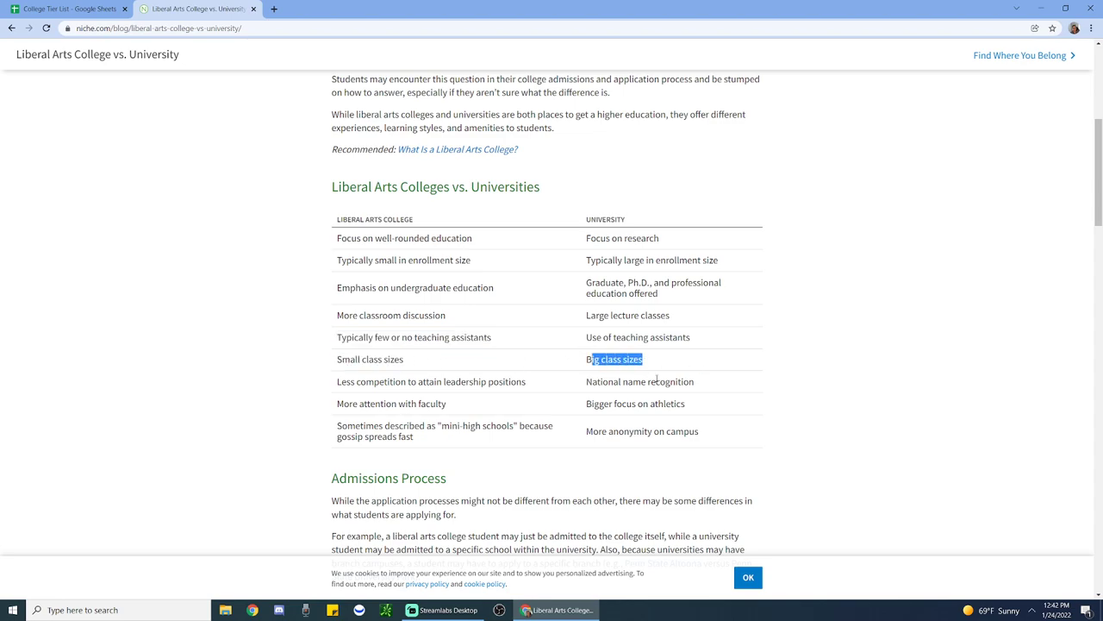
scroll(429, 404, "down", 2)
left_click_drag(343, 256, 578, 251)
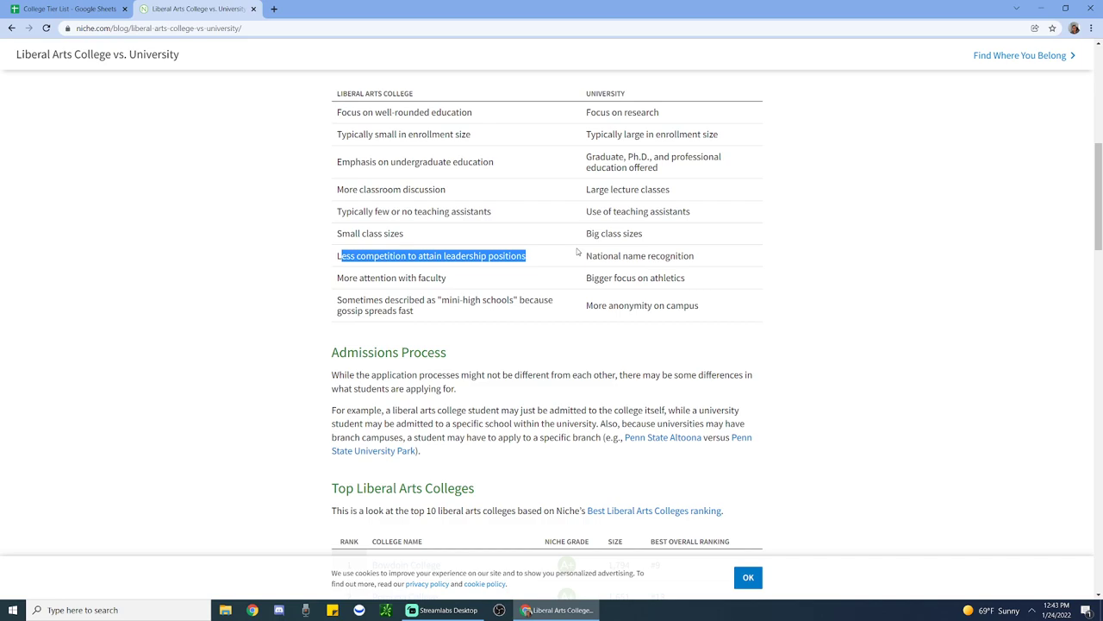
left_click_drag(581, 255, 767, 267)
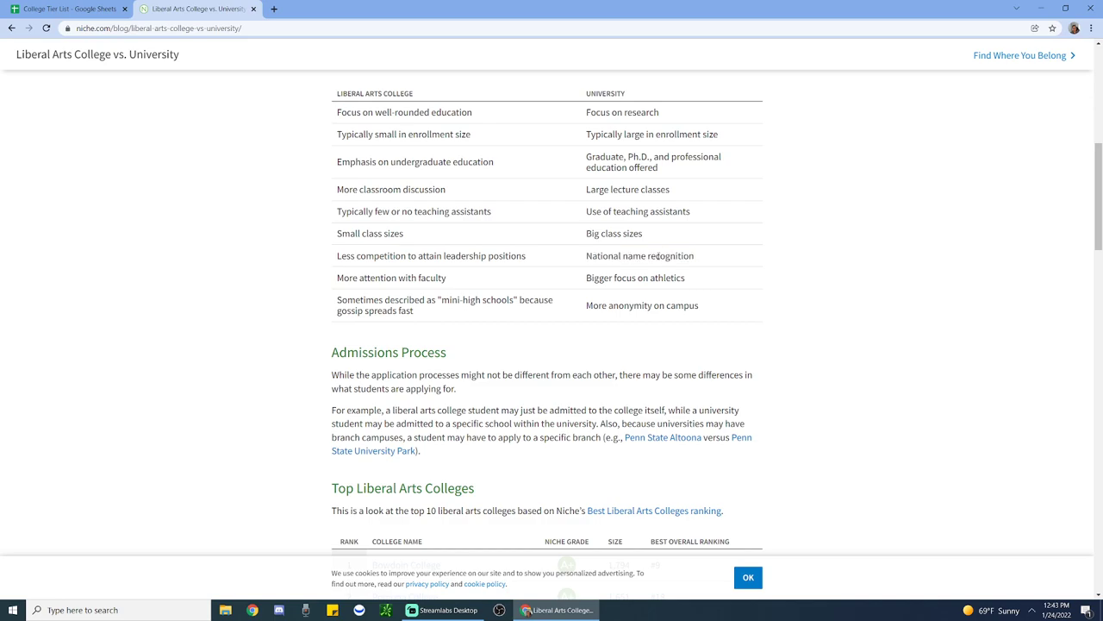
triple_click(414, 277)
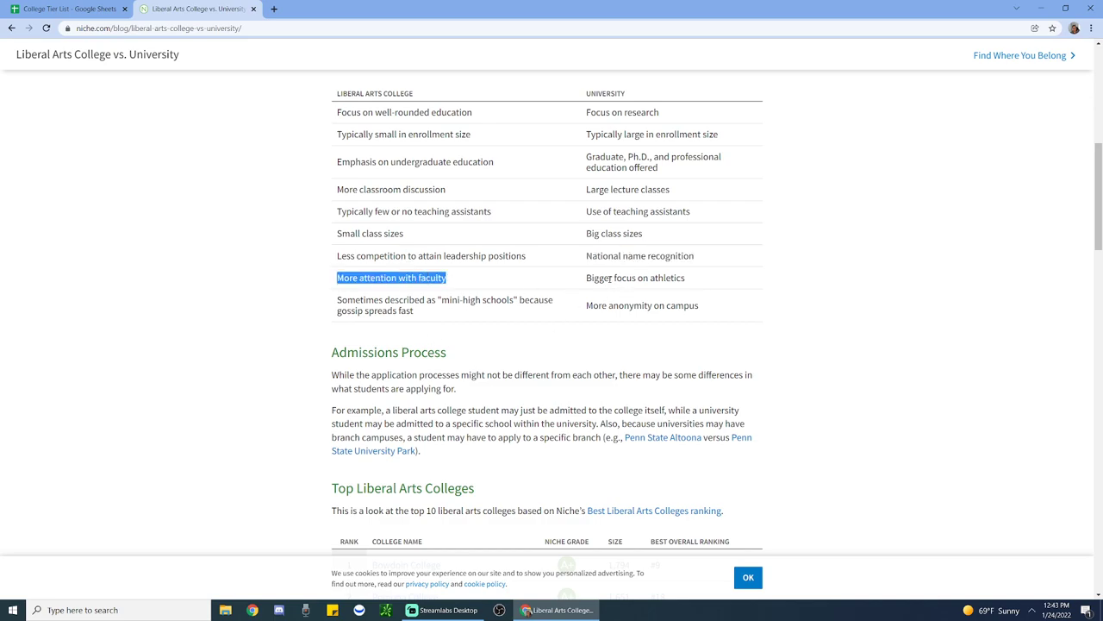
left_click_drag(440, 277, 680, 279)
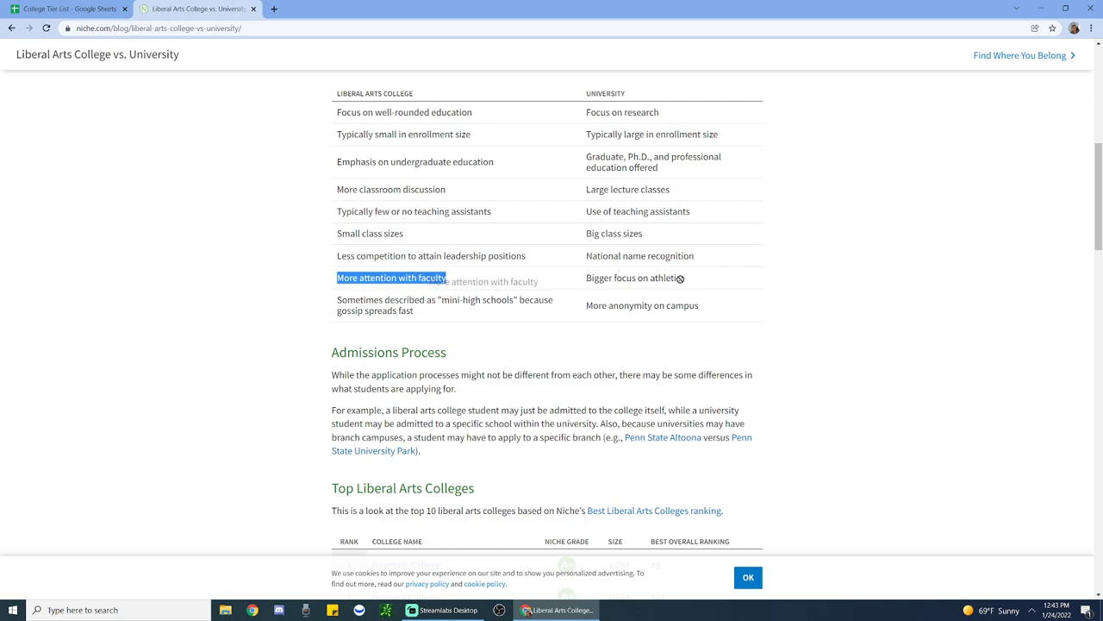
double_click(668, 278)
left_click(616, 329)
triple_click(634, 277)
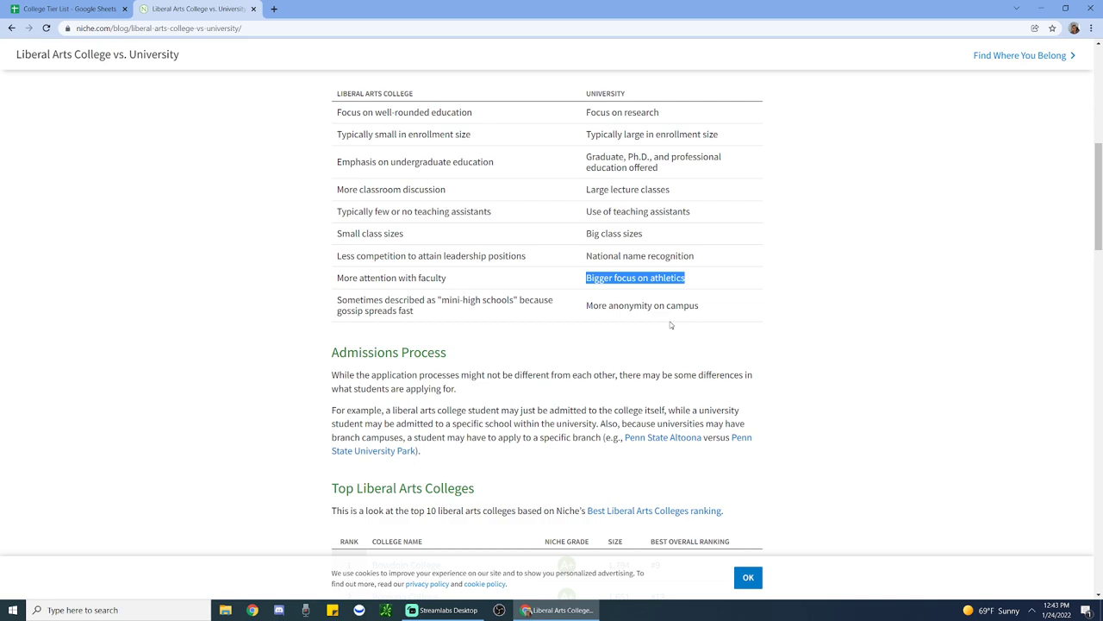
triple_click(625, 277)
triple_click(394, 308)
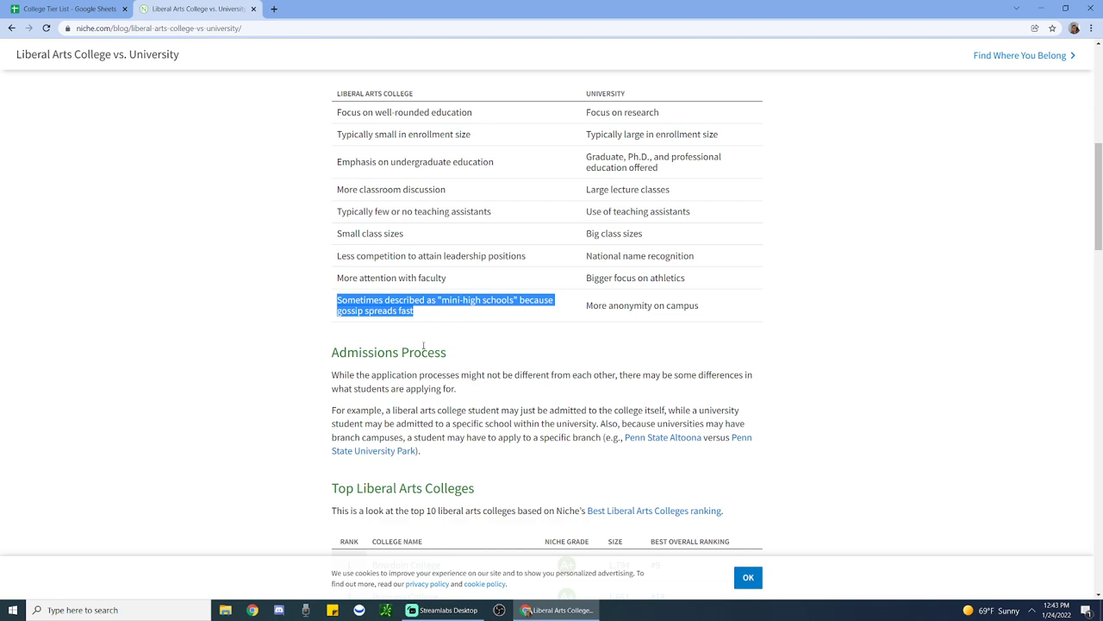
double_click(625, 306)
triple_click(625, 306)
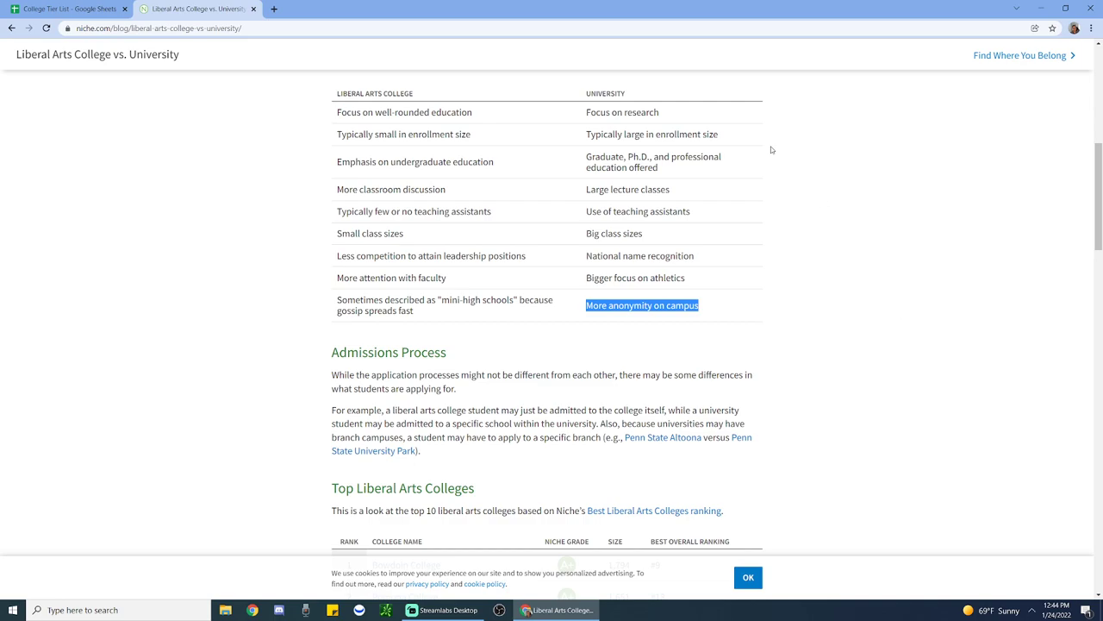
Step: Return to the spreadsheet, open the LAC vs RU sheet and move between its two heading cells
left_click(56, 8)
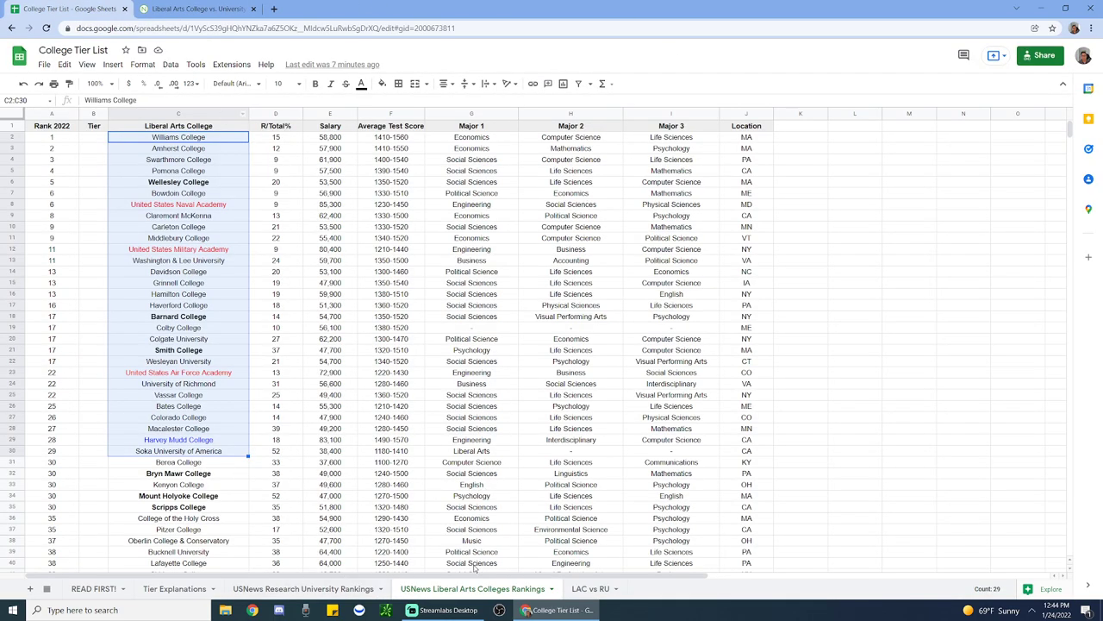
left_click(593, 589)
key("Right")
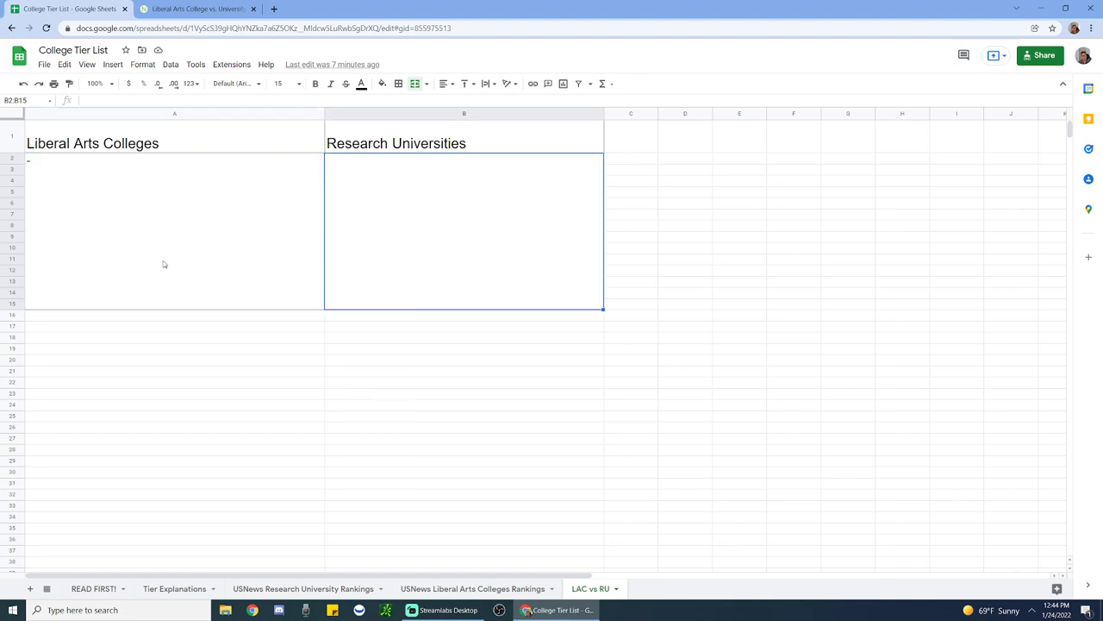
key("Left")
key("Right")
key("Left")
key("Right")
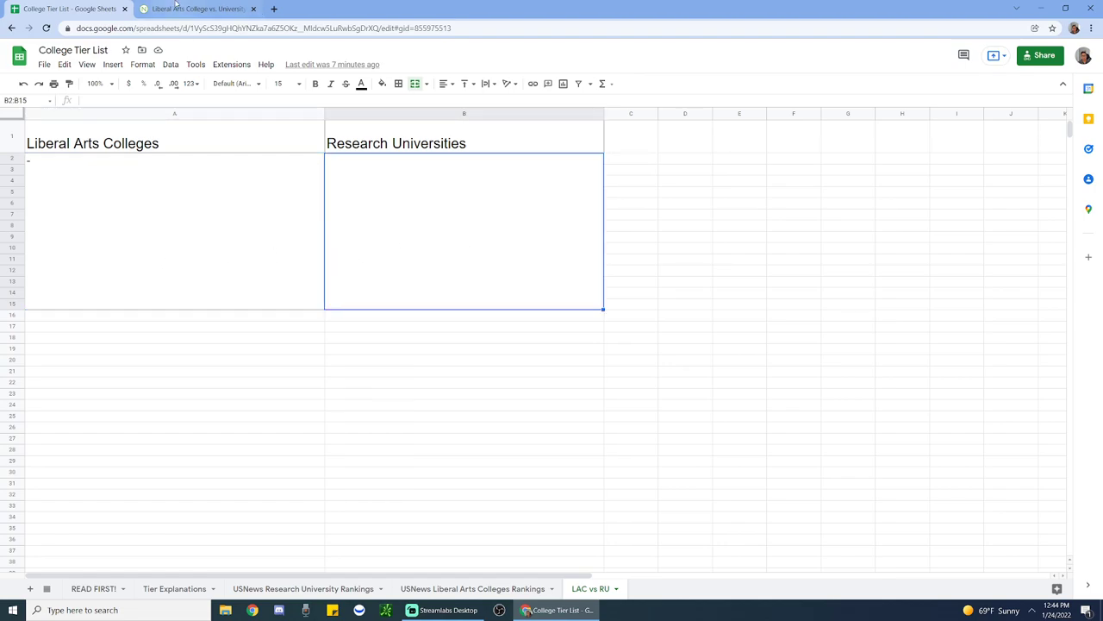
Step: Review the Niche comparison table again, then come back and select the Liberal Arts Colleges cell
left_click(198, 9)
scroll(650, 327, "up", 3)
scroll(650, 328, "down", 2)
scroll(650, 328, "down", 2)
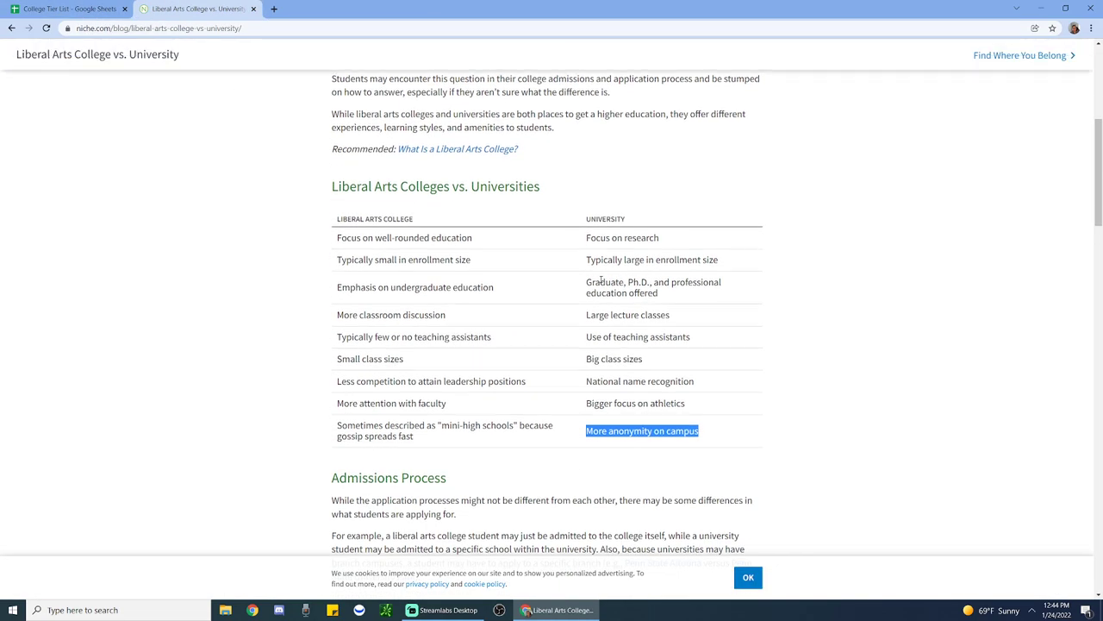
scroll(356, 245, "down", 2)
scroll(356, 244, "down", 2)
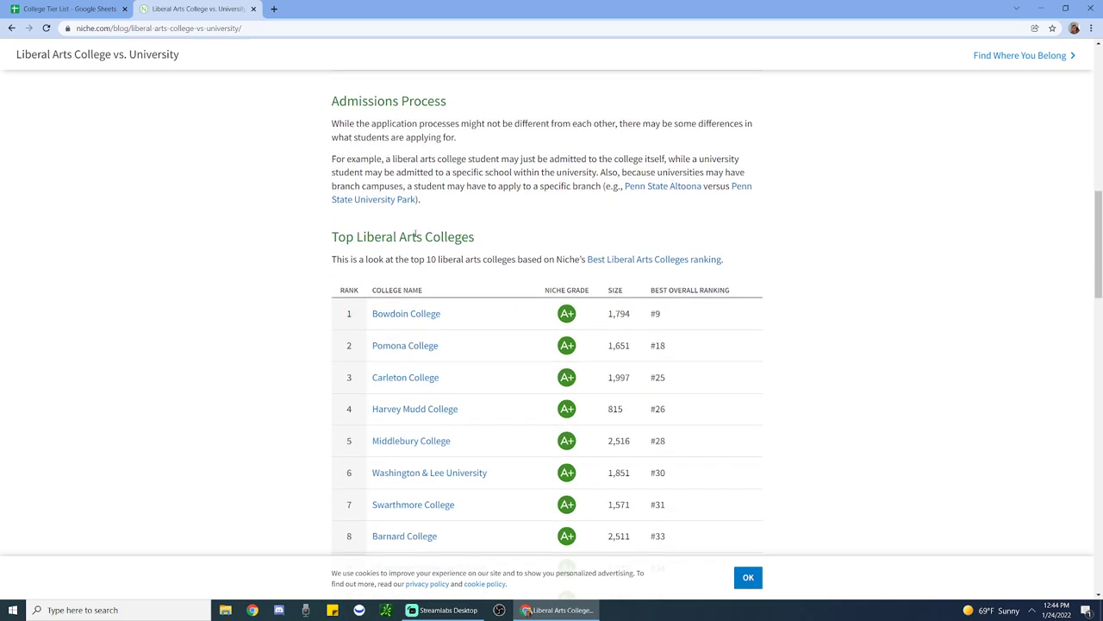
scroll(356, 245, "up", 8)
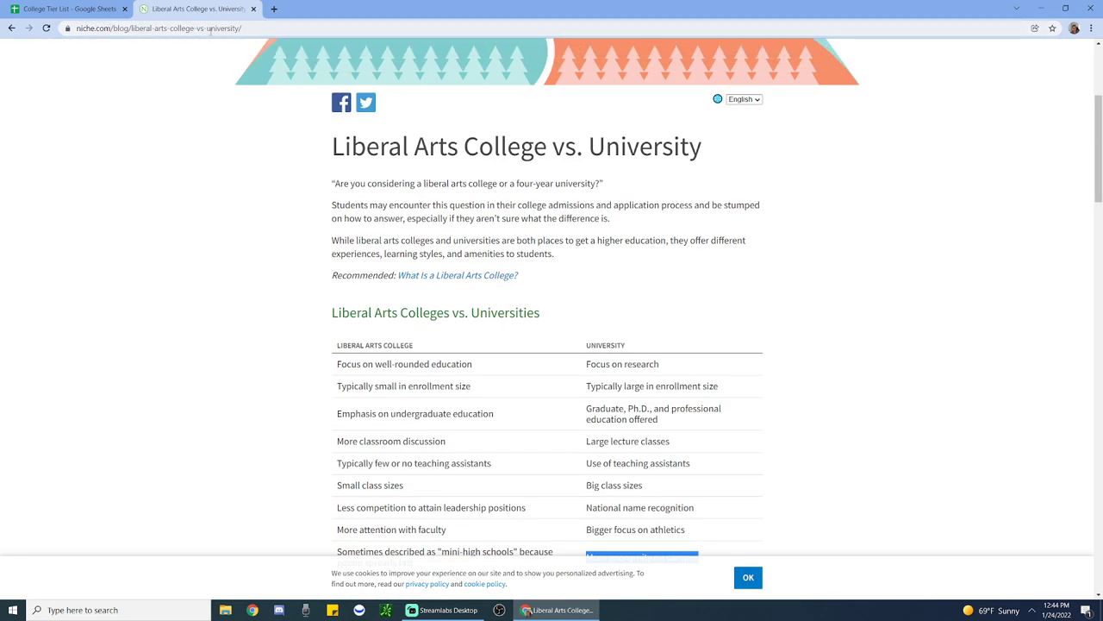
key("ctrl+Tab")
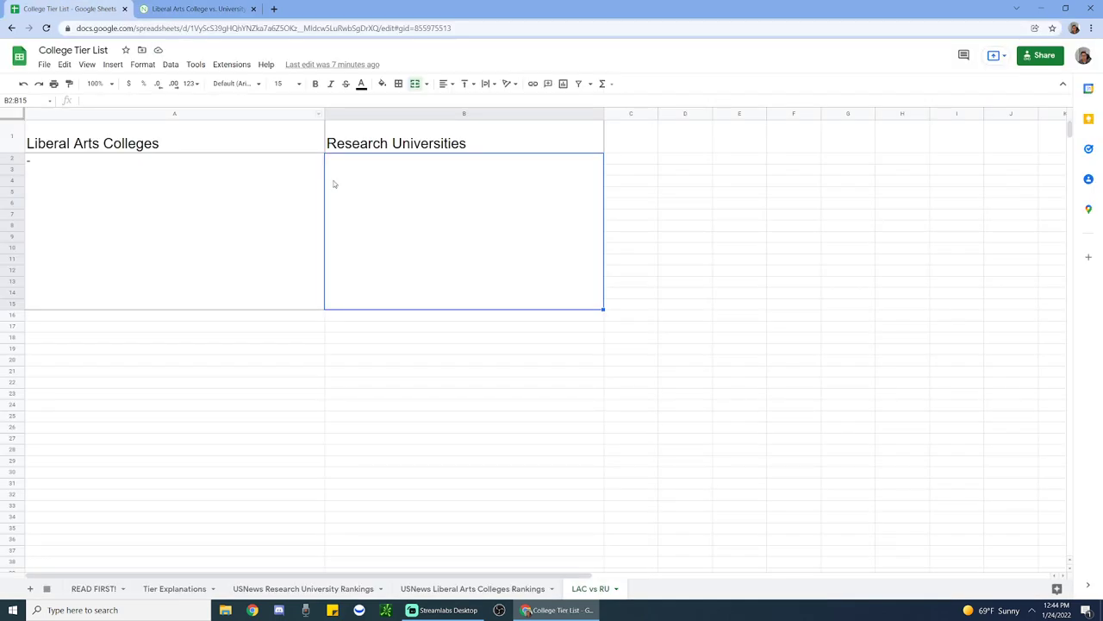
left_click(261, 215)
Step: Click back and forth between the Liberal Arts Colleges and Research Universities cells
left_click(441, 232)
left_click(158, 224)
left_click(352, 226)
left_click(210, 228)
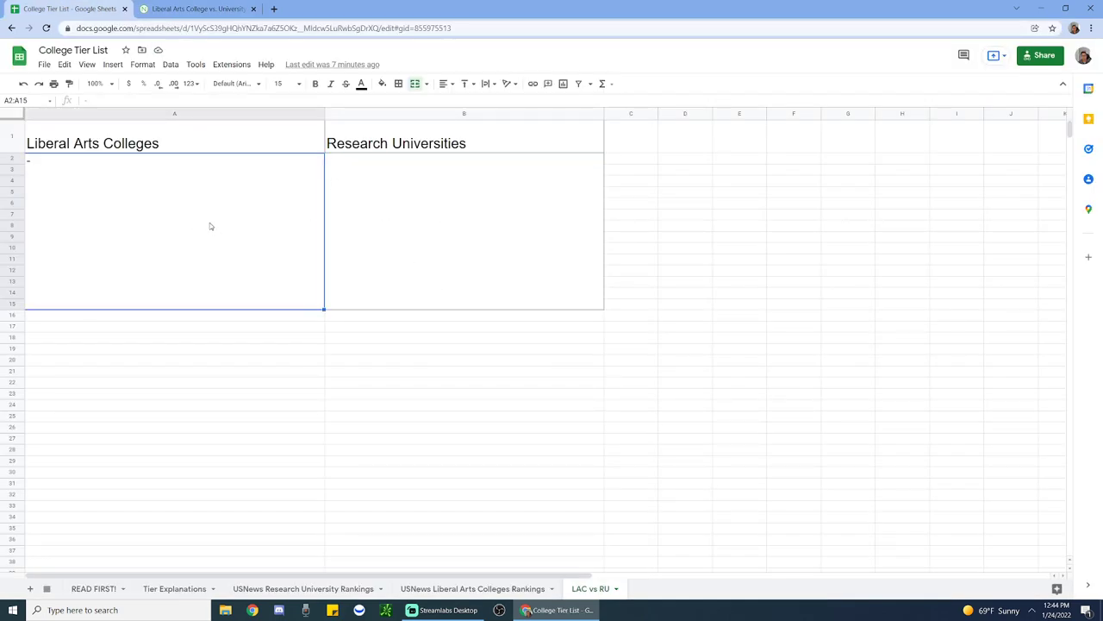
left_click(443, 224)
left_click(226, 229)
left_click(342, 228)
left_click(295, 229)
left_click(327, 230)
left_click(319, 229)
left_click(404, 229)
left_click(219, 217)
Step: Enter '-Studying and preparing for Graduate school.' in the Liberal Arts Colleges cell
double_click(224, 212)
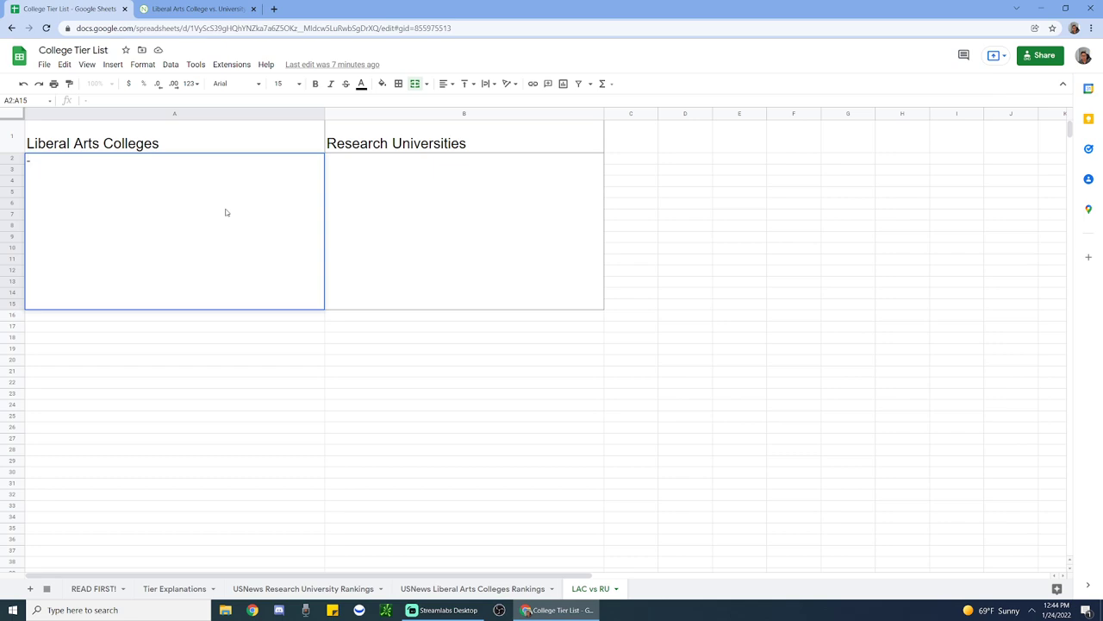
type("-Studying and preparing for Gra")
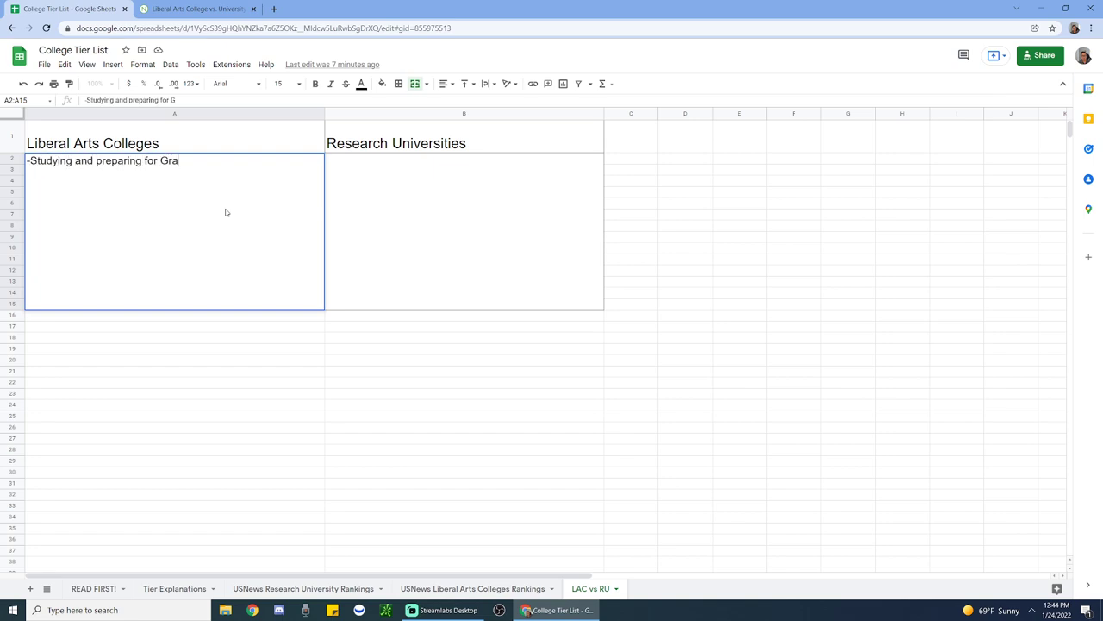
type("duate school")
key("BackSpace")
key("BackSpace")
key("BackSpace")
key("BackSpace")
key("BackSpace")
type("school.")
left_click(226, 212)
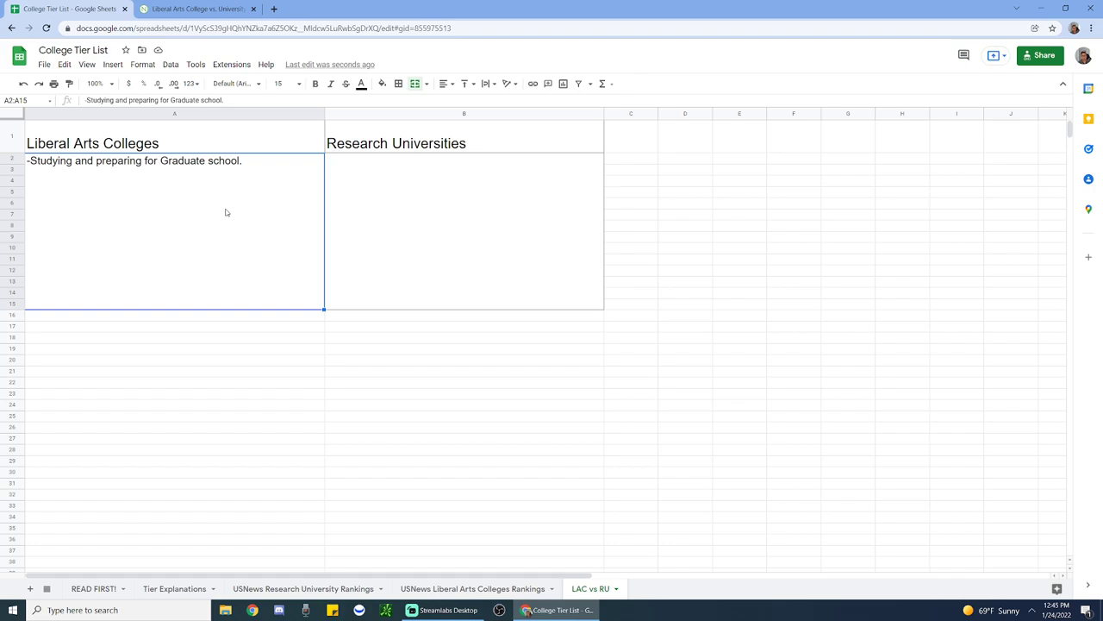
Step: Type '-Job Market' into the Research Universities cell (B2:B15)
left_click(386, 194)
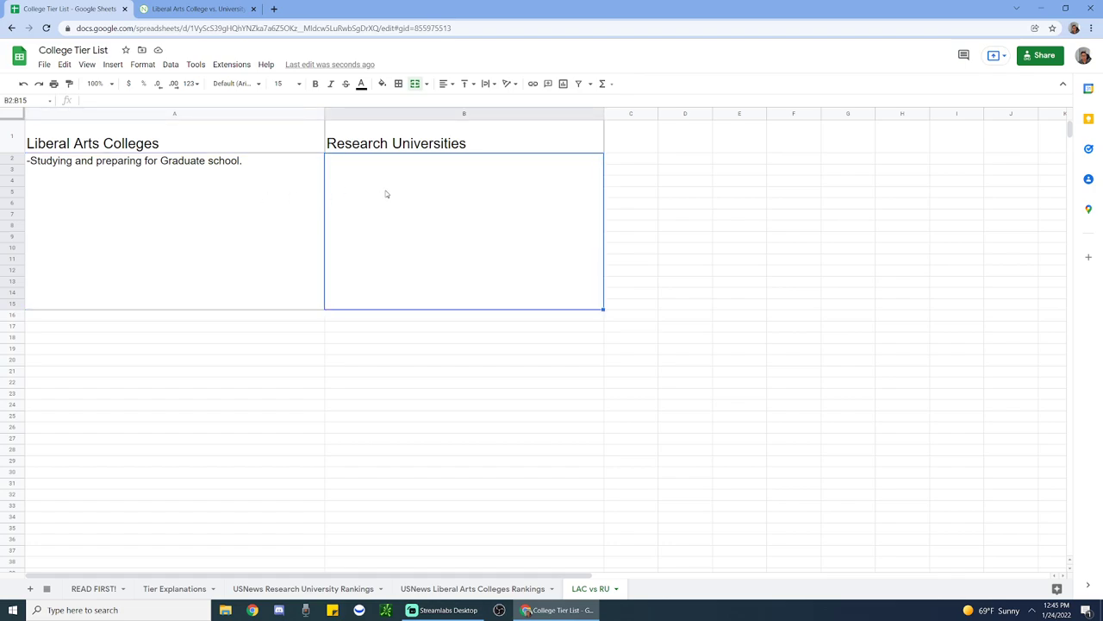
type("-")
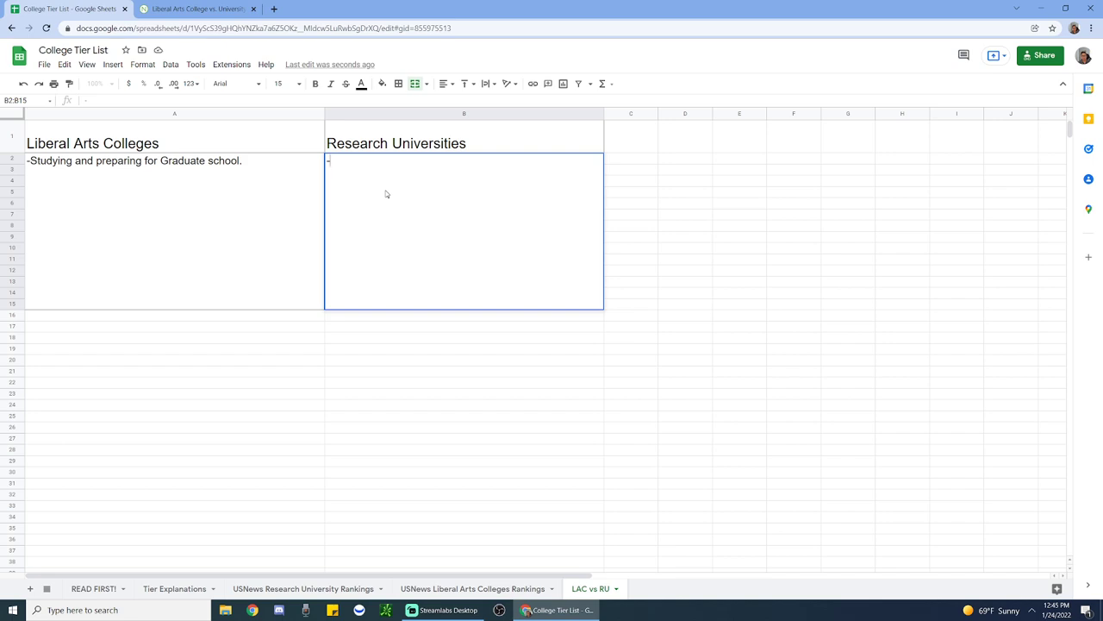
type("Job")
type("Market")
key("Escape")
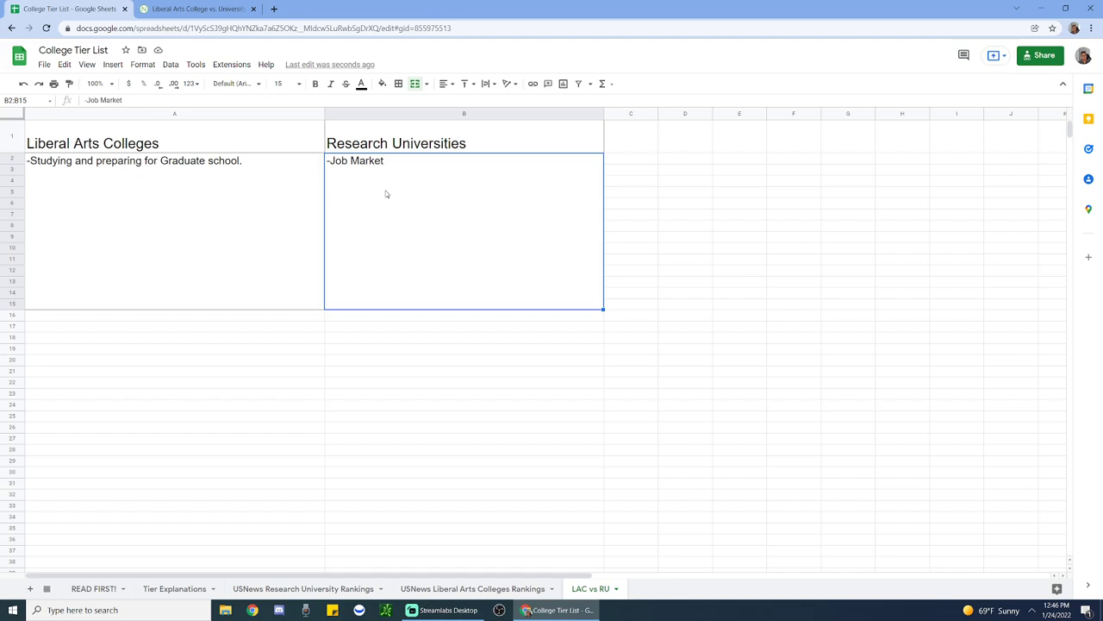
Step: Search 'big futures' in a new tab and open the BigFuture College Board home page
key("ctrl+t")
type("big futures")
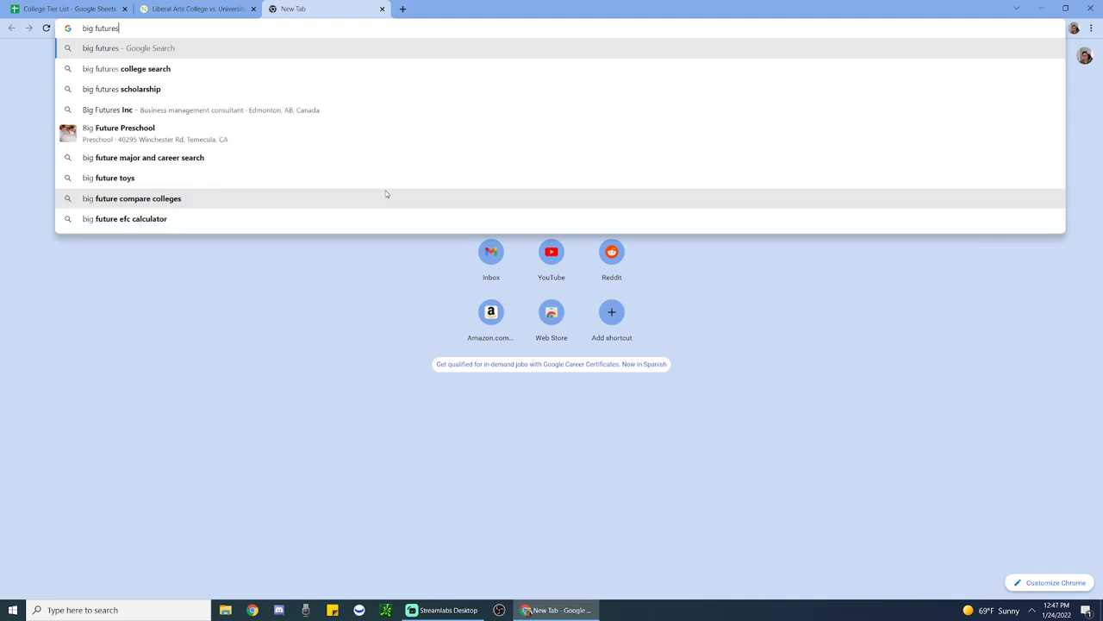
key("Return")
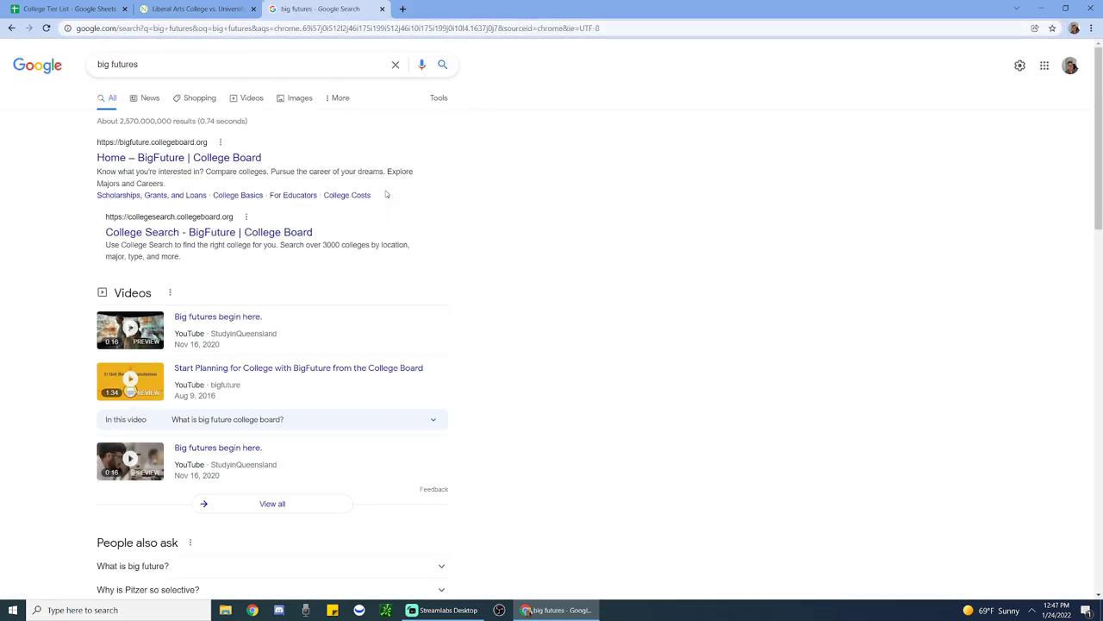
left_click(241, 157)
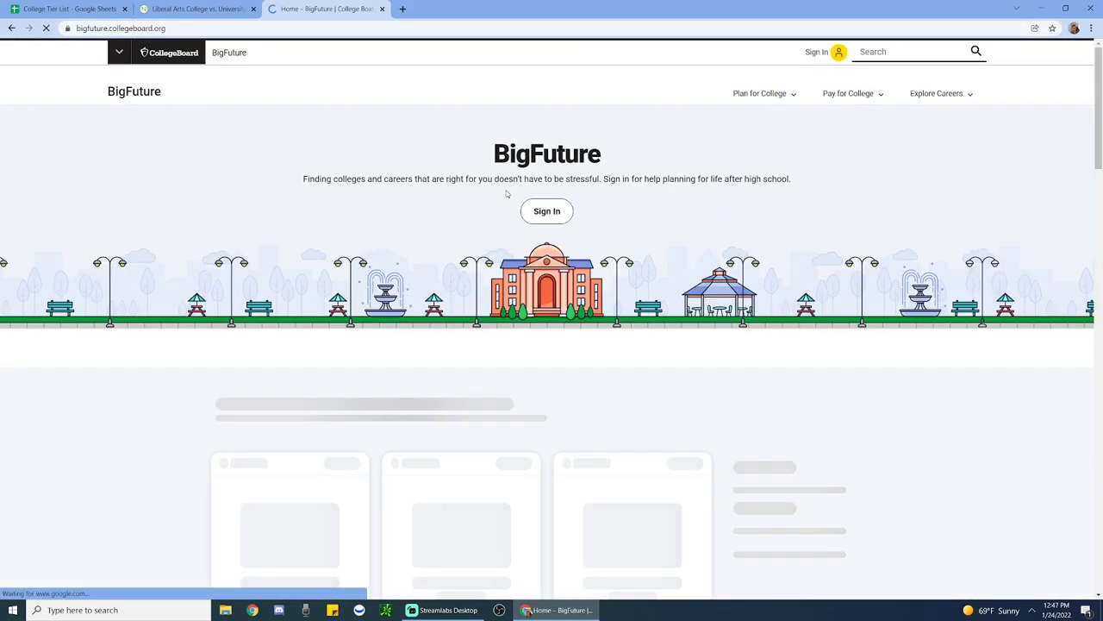
scroll(514, 217, "down", 3)
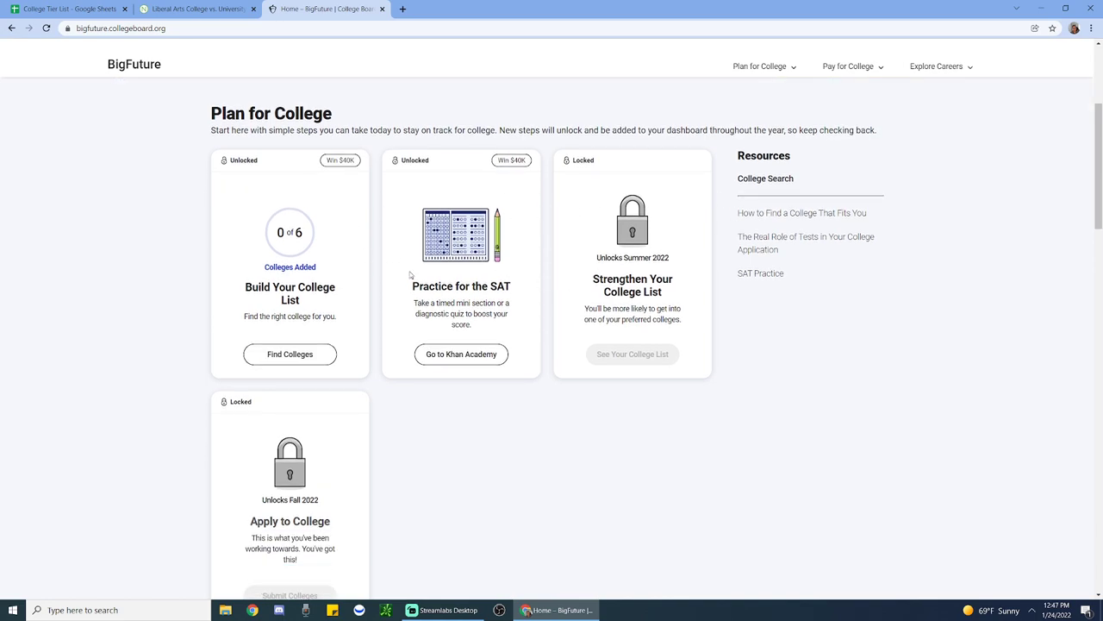
scroll(447, 264, "down", 2)
scroll(447, 264, "up", 2)
scroll(448, 265, "up", 1)
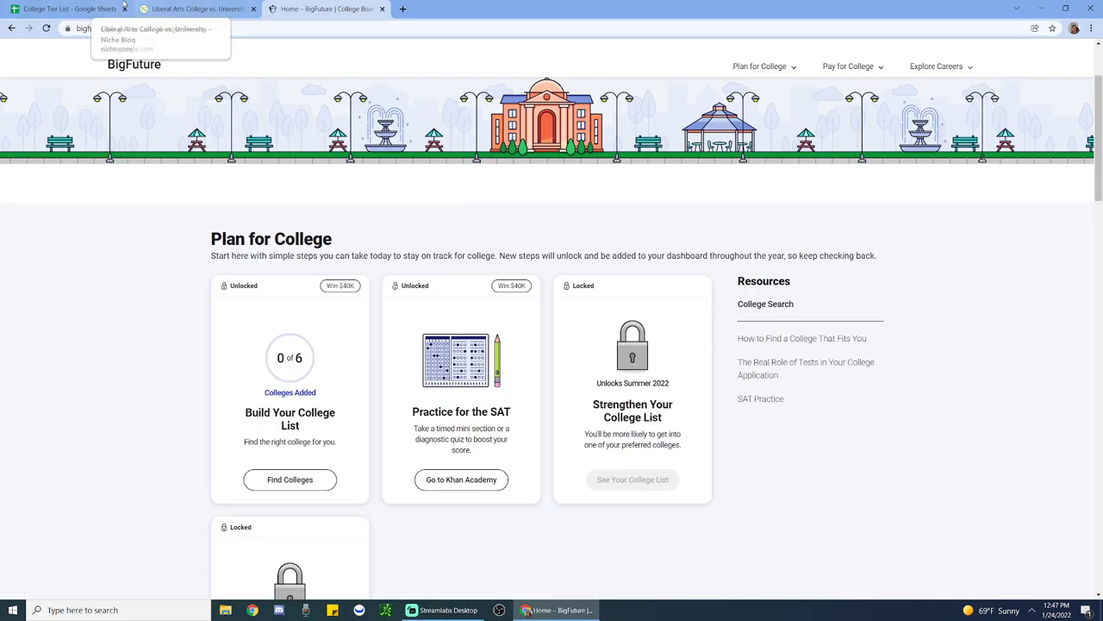
Step: Return to the LAC vs RU sheet and select the Liberal Arts and Research Universities cells
left_click(69, 9)
left_click(204, 220)
left_click(450, 214)
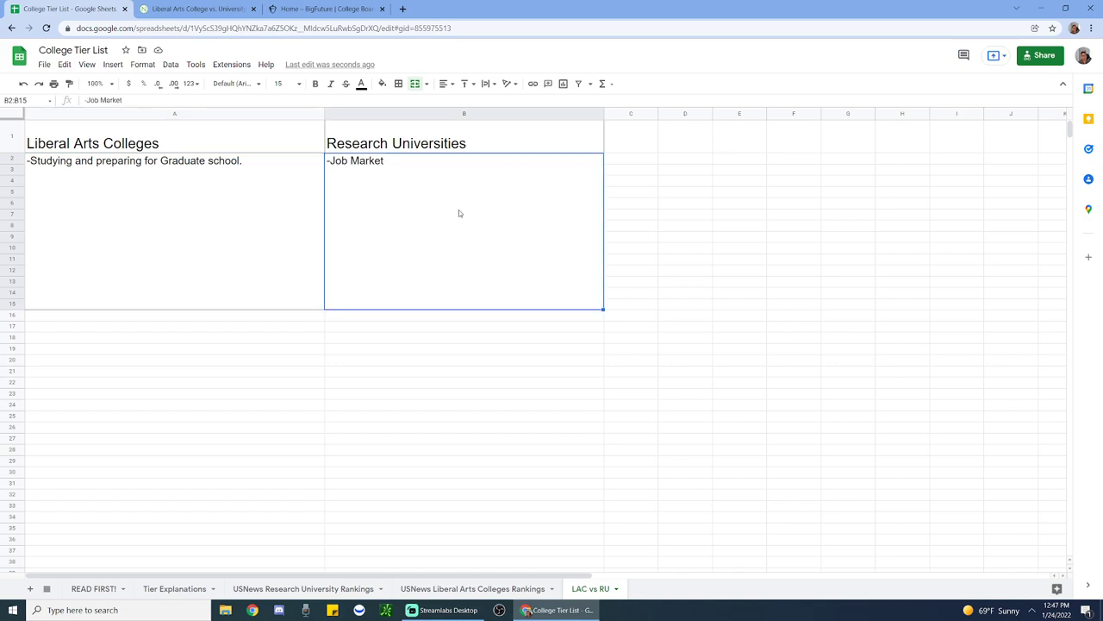
Step: Add '-Rural' under Liberal Arts Colleges, undoing an accidental 0 entry
key("Left")
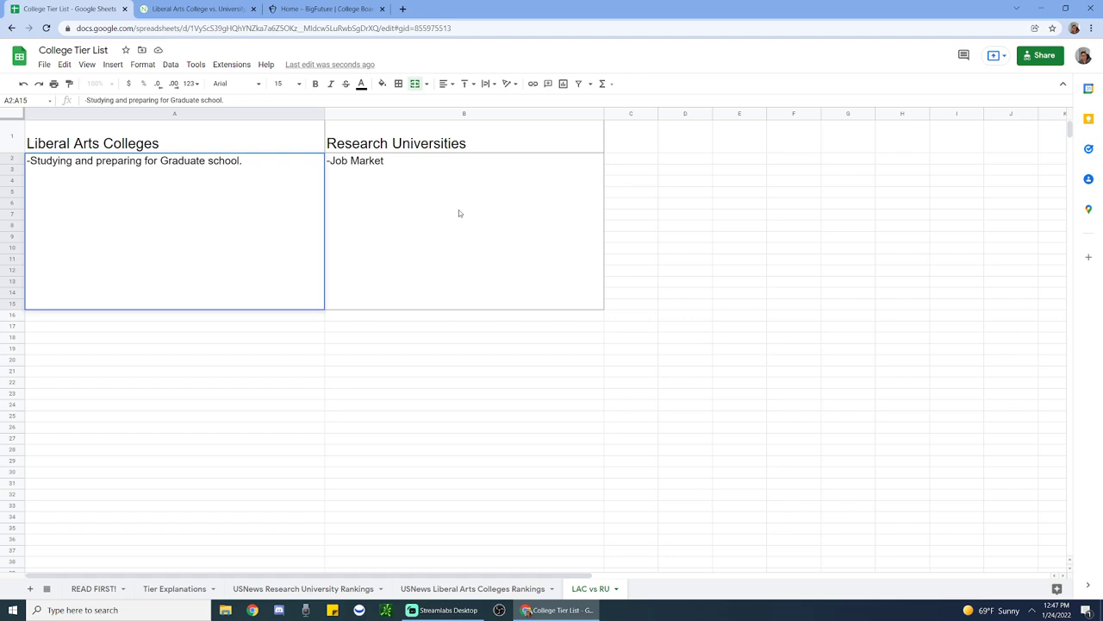
type("-Rural")
key("Escape")
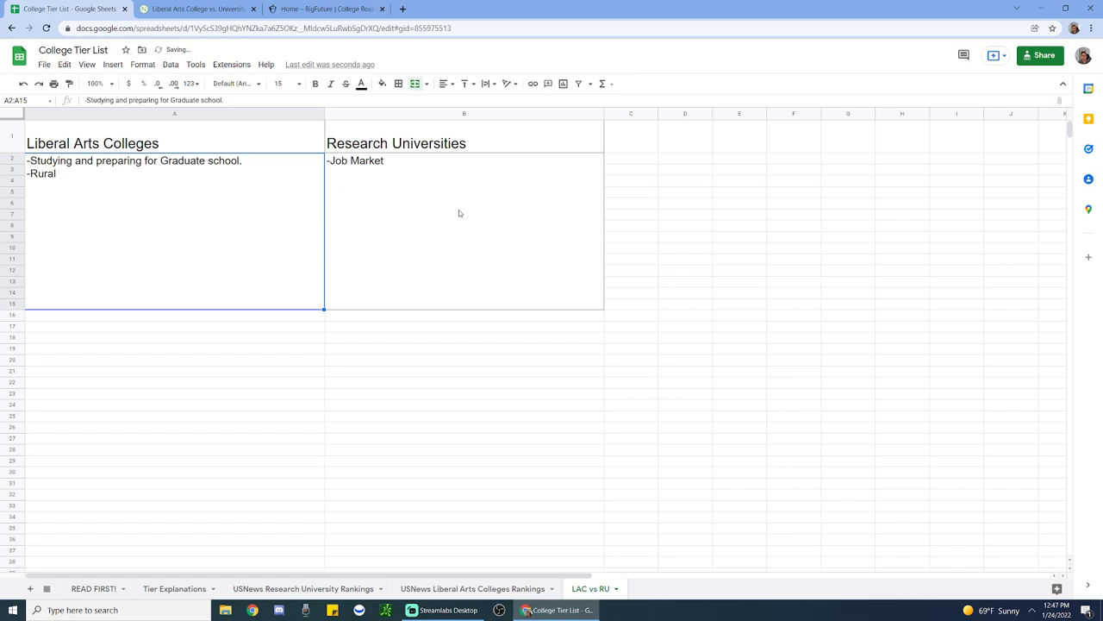
type("0")
key("BackSpace")
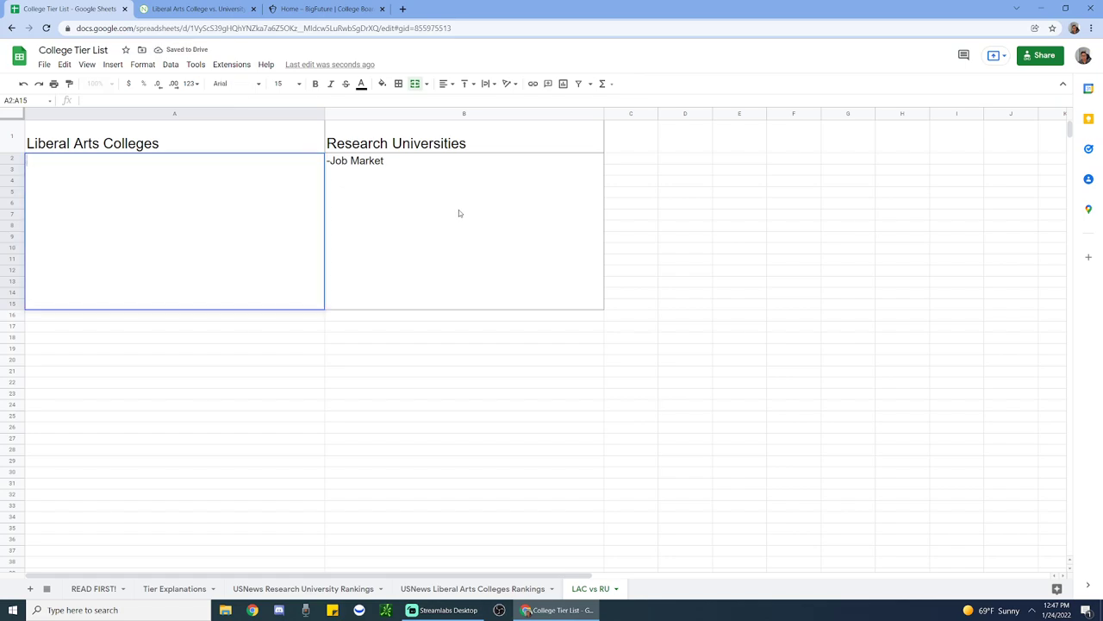
left_click(455, 213)
key("ctrl+z")
Step: Add '-Urban' on a new line in the Research Universities cell
left_click(424, 239)
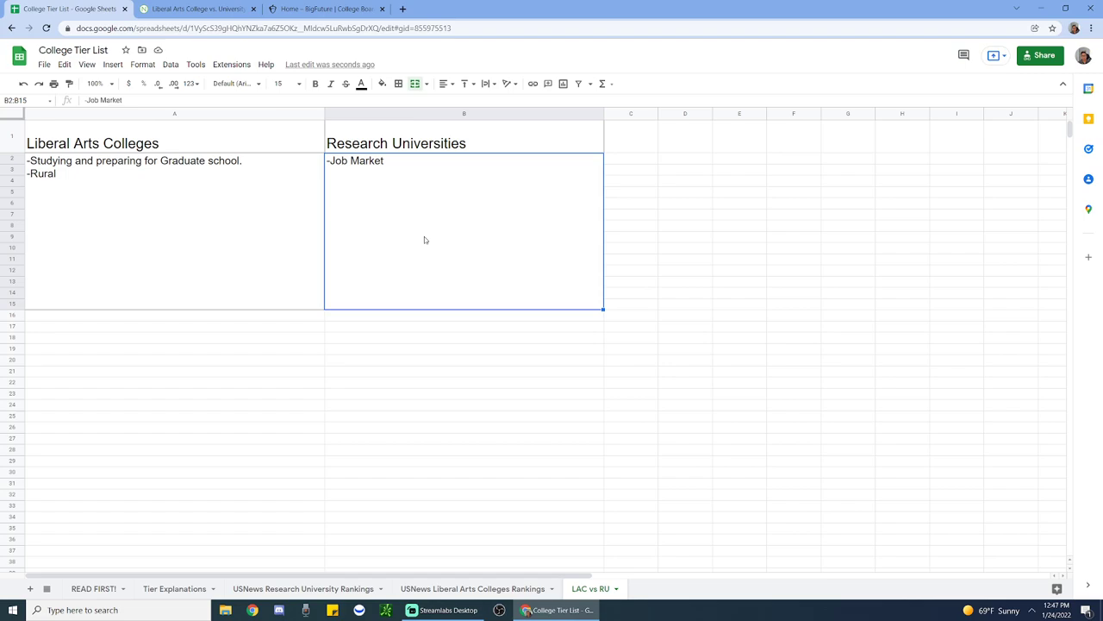
double_click(424, 239)
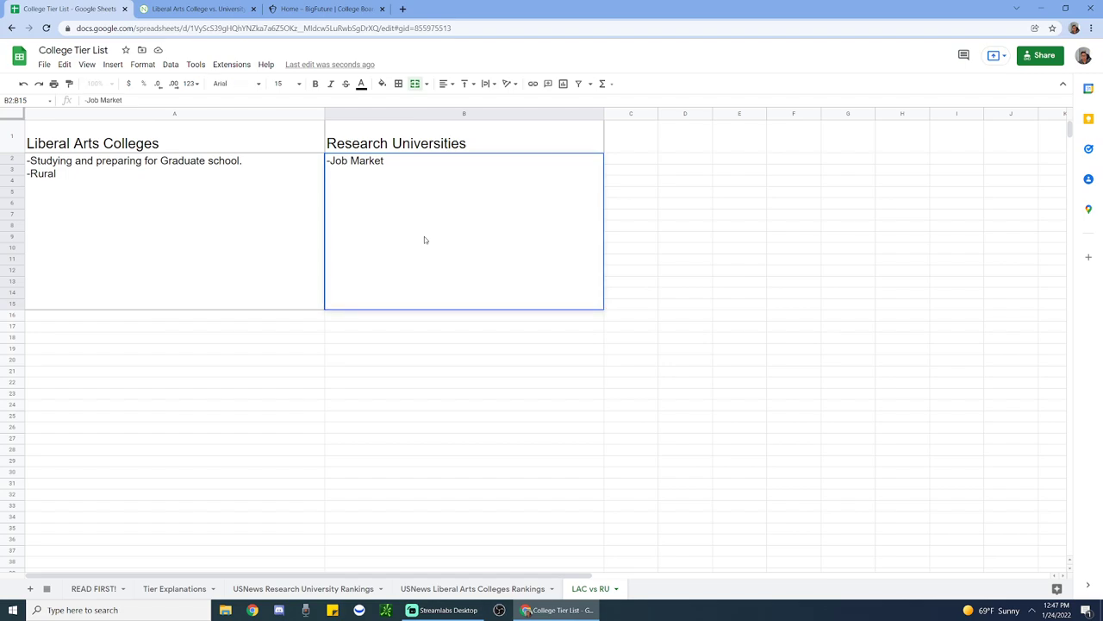
key("alt+Return")
type("-Urban")
key("Return")
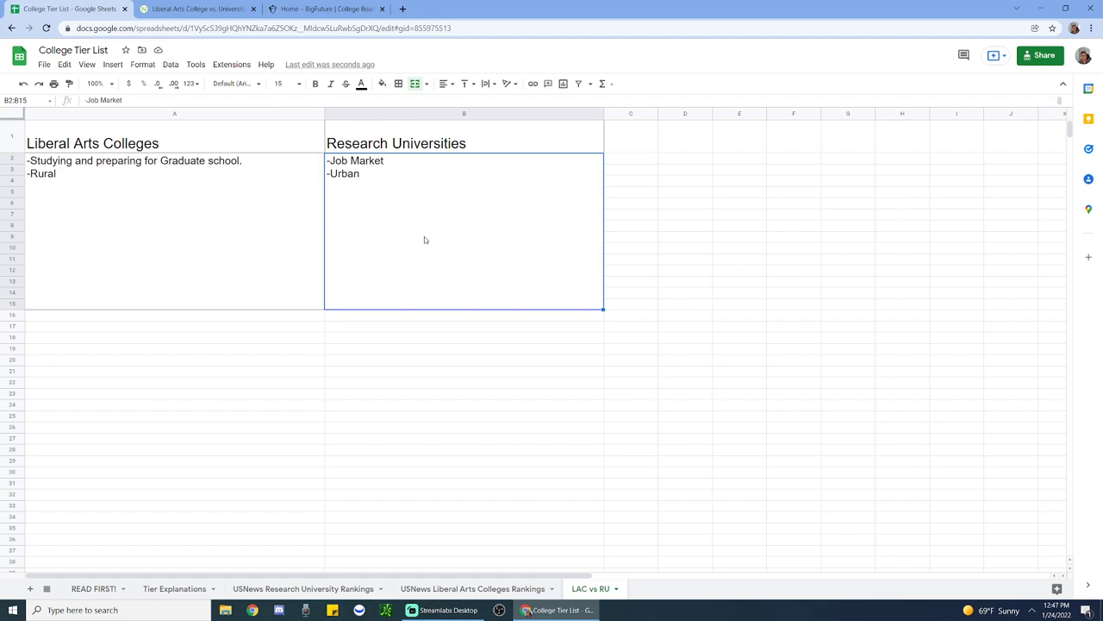
Step: Re-check the Niche comparison table, selecting part of it, then return to the spreadsheet
left_click(197, 8)
scroll(387, 188, "down", 3)
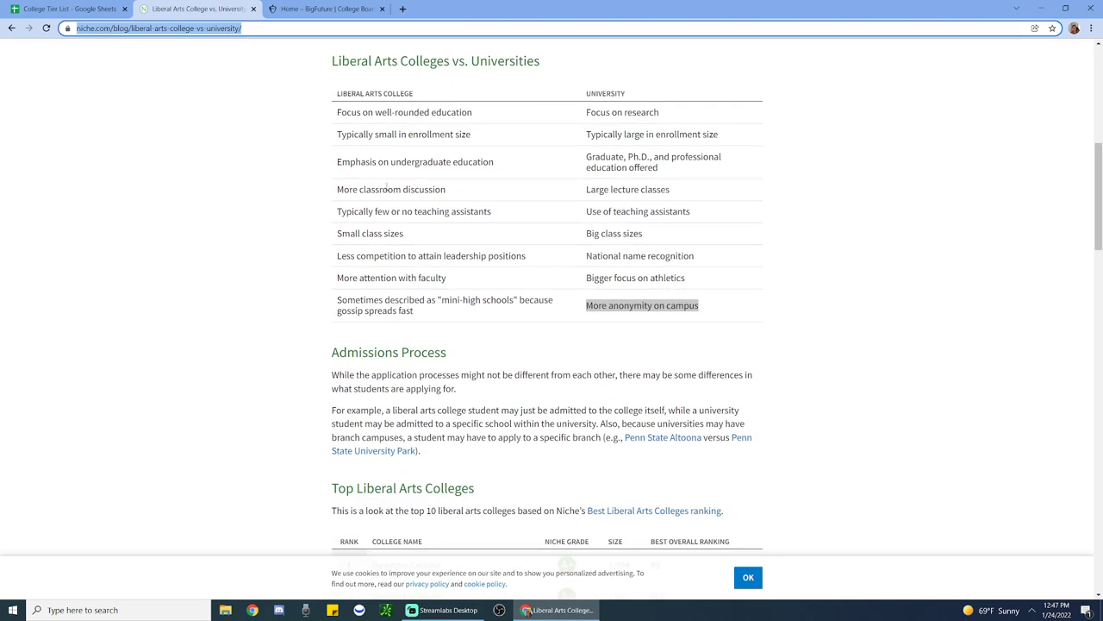
scroll(448, 242, "up", 2)
left_click(374, 226)
left_click_drag(333, 216, 648, 380)
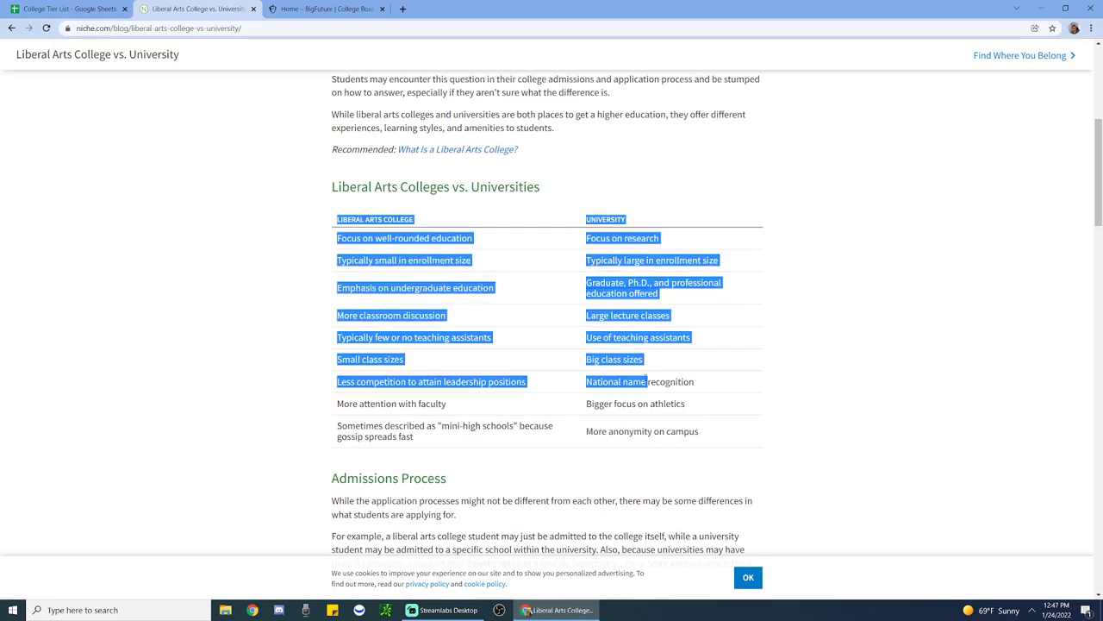
left_click(649, 380)
left_click(80, 7)
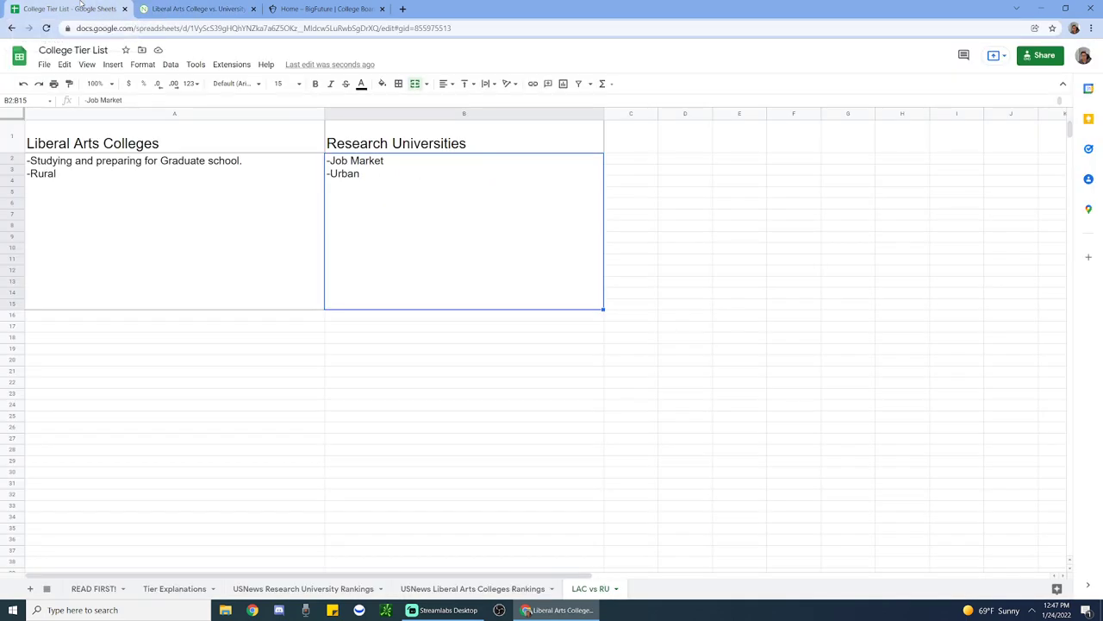
Step: Flip between the Liberal Arts and Research Universities cells, then open the USNews Liberal Arts Colleges Rankings sheet
left_click(256, 248)
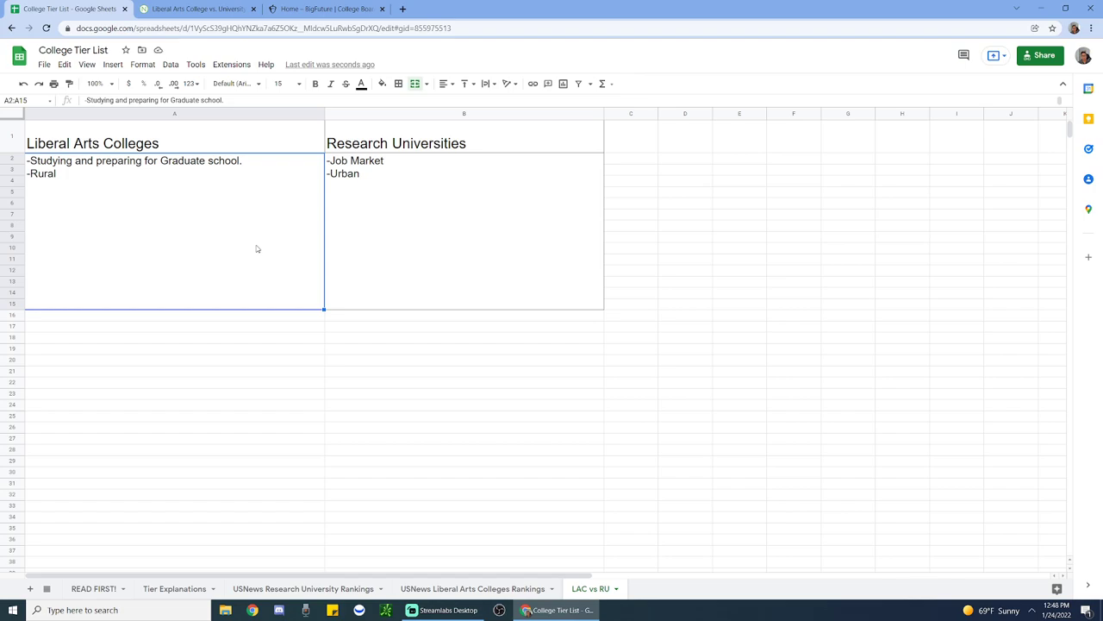
left_click(414, 254)
left_click(251, 233)
left_click(391, 242)
left_click(293, 236)
left_click(403, 242)
left_click(315, 243)
left_click(410, 243)
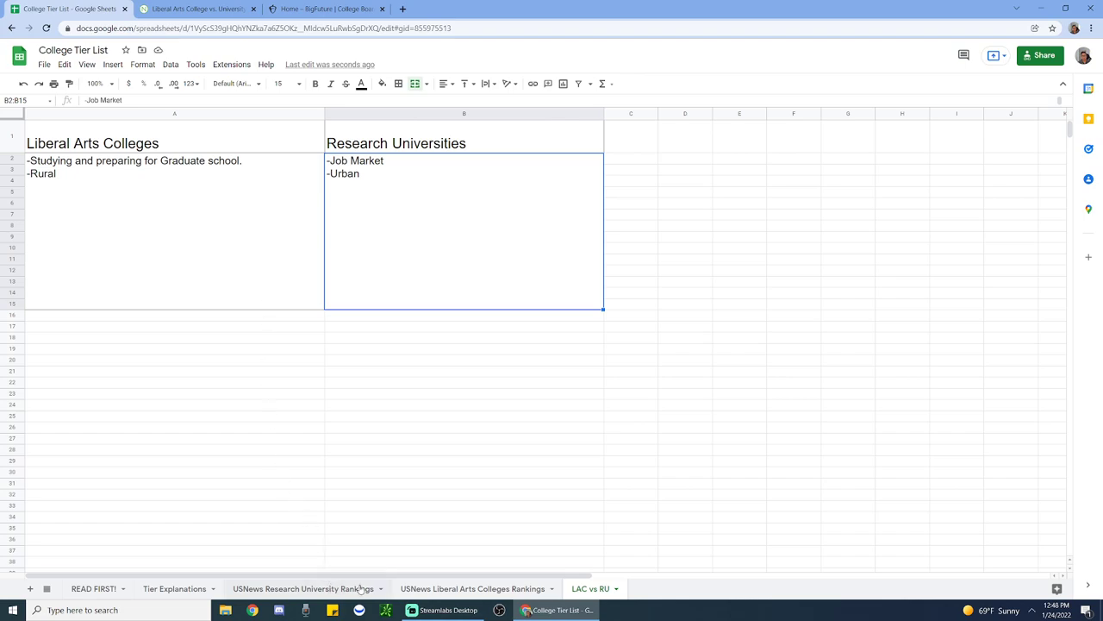
left_click(424, 590)
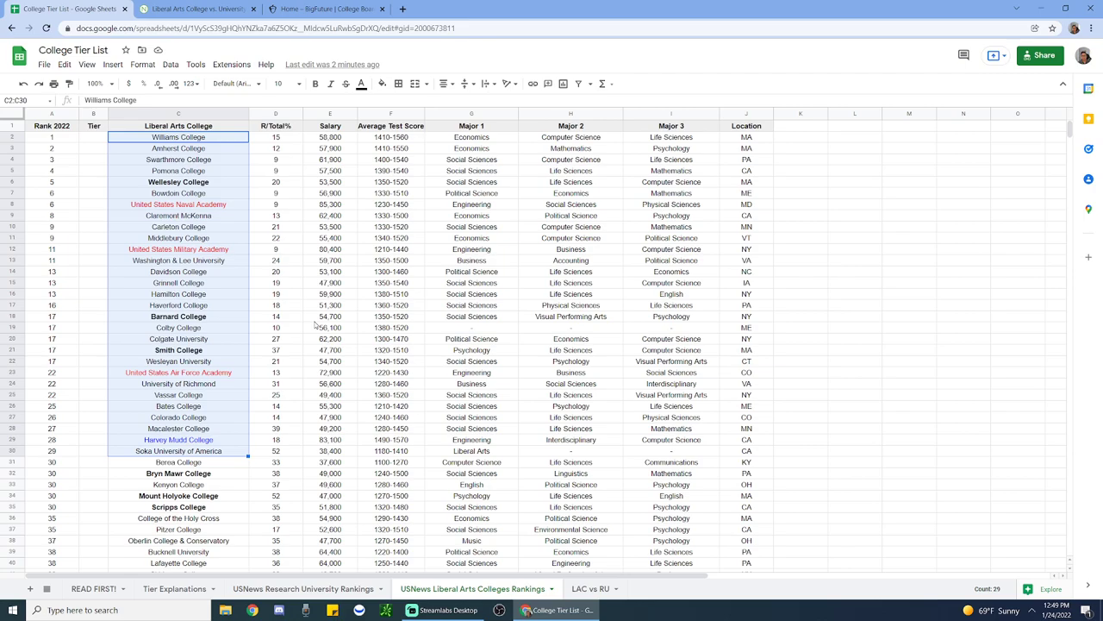
Step: Select the top four research universities, then mark the top liberal arts colleges through Bowdoin
left_click(345, 590)
left_click_drag(112, 137, 248, 173)
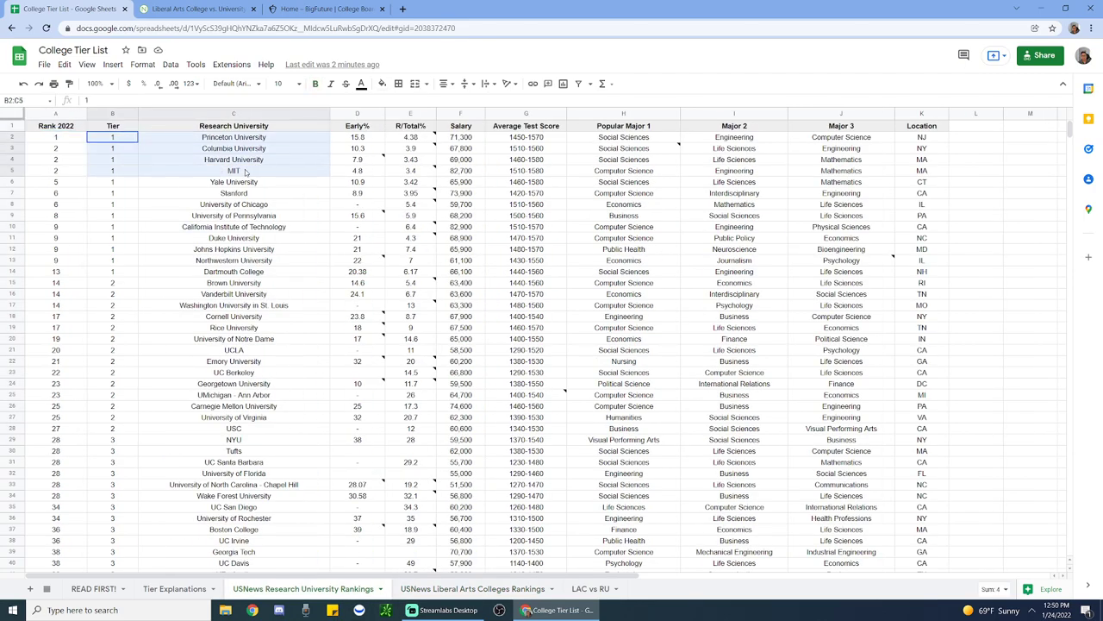
left_click(416, 588)
left_click(180, 160)
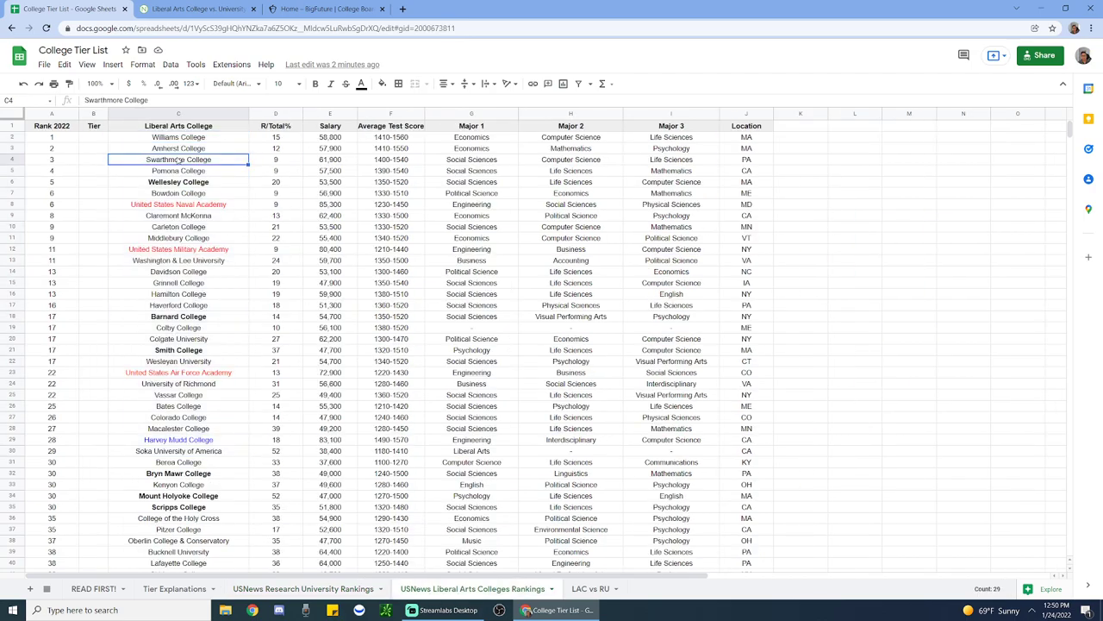
left_click_drag(91, 139, 211, 174)
left_click(189, 195)
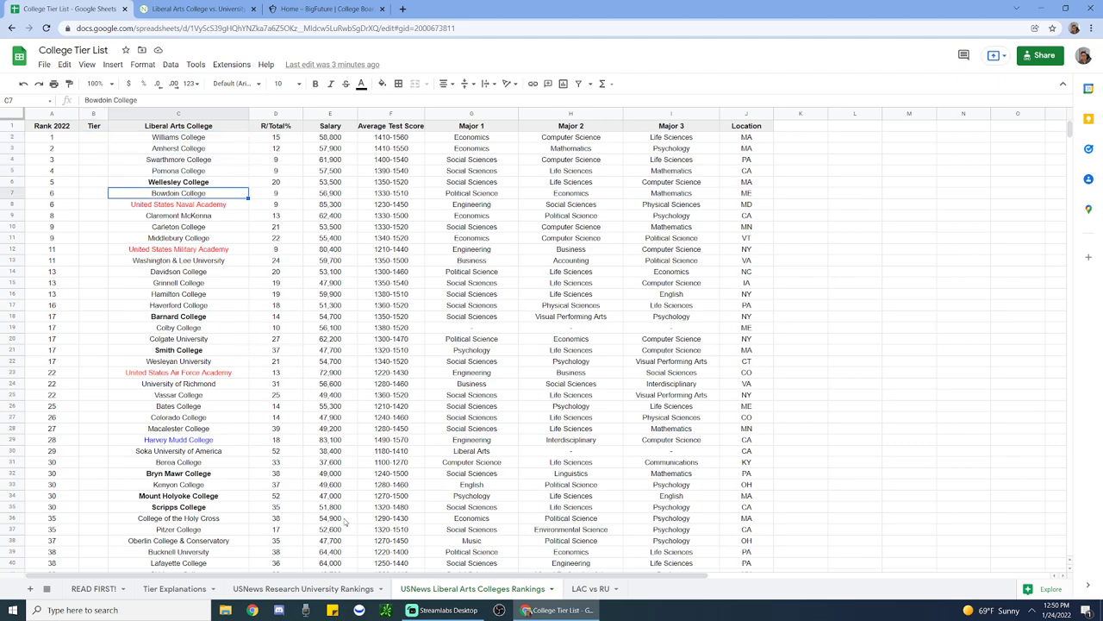
Step: Compare the research university and liberal arts rankings sheets back and forth
left_click(362, 589)
left_click(395, 588)
left_click(345, 589)
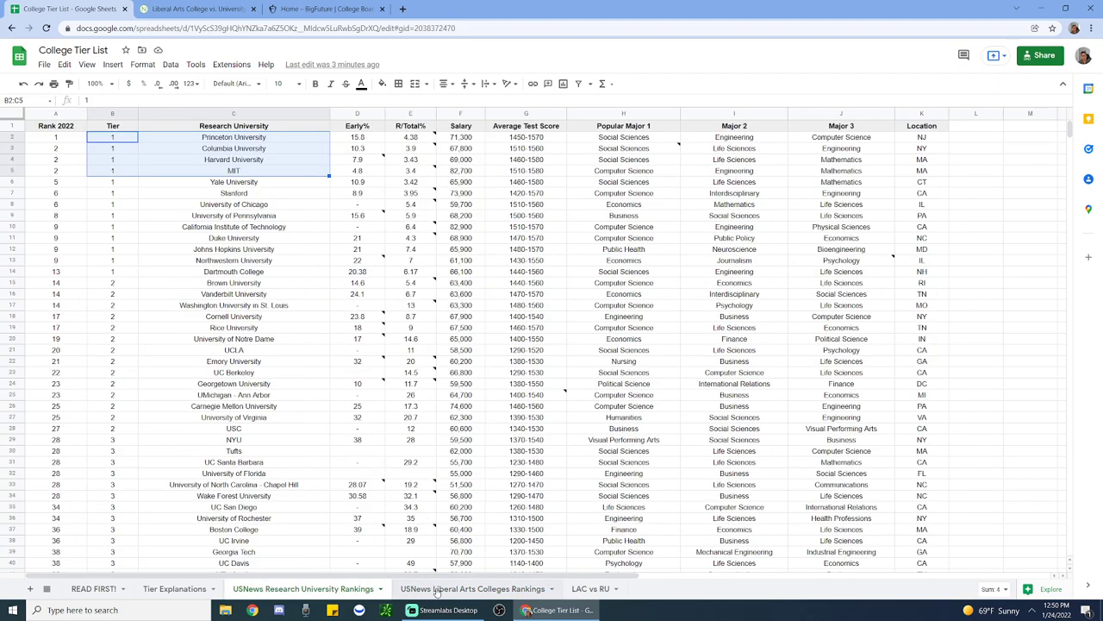
left_click(413, 589)
left_click(345, 589)
left_click(414, 589)
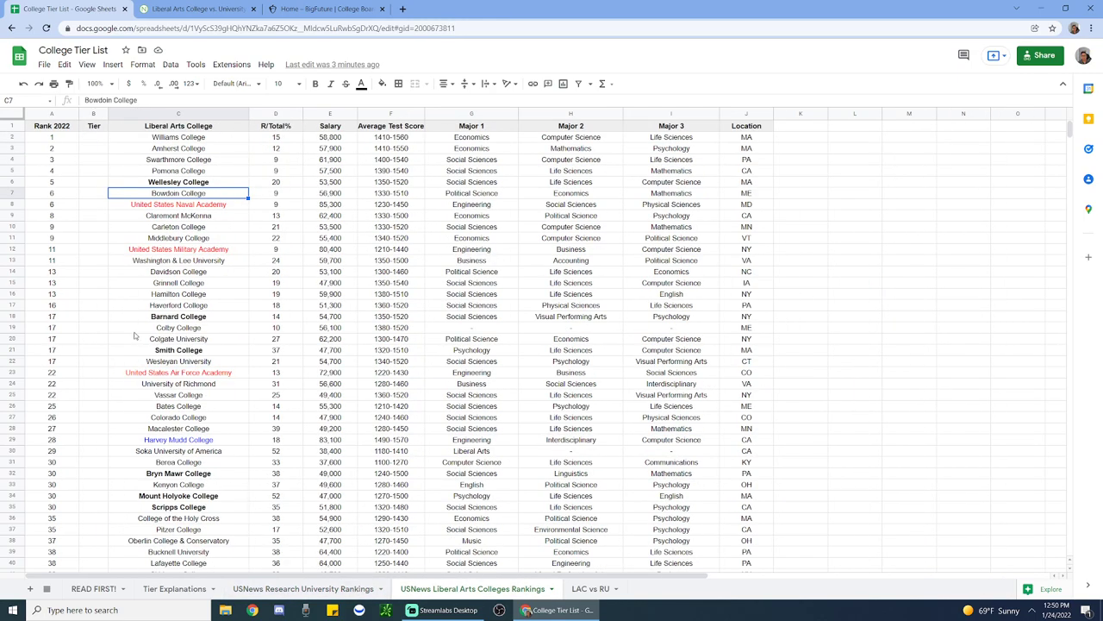
Step: Select the Tier and name cells for ranks 1–11, then go to Tier cell B2
left_click(131, 183)
left_click_drag(84, 142, 124, 250)
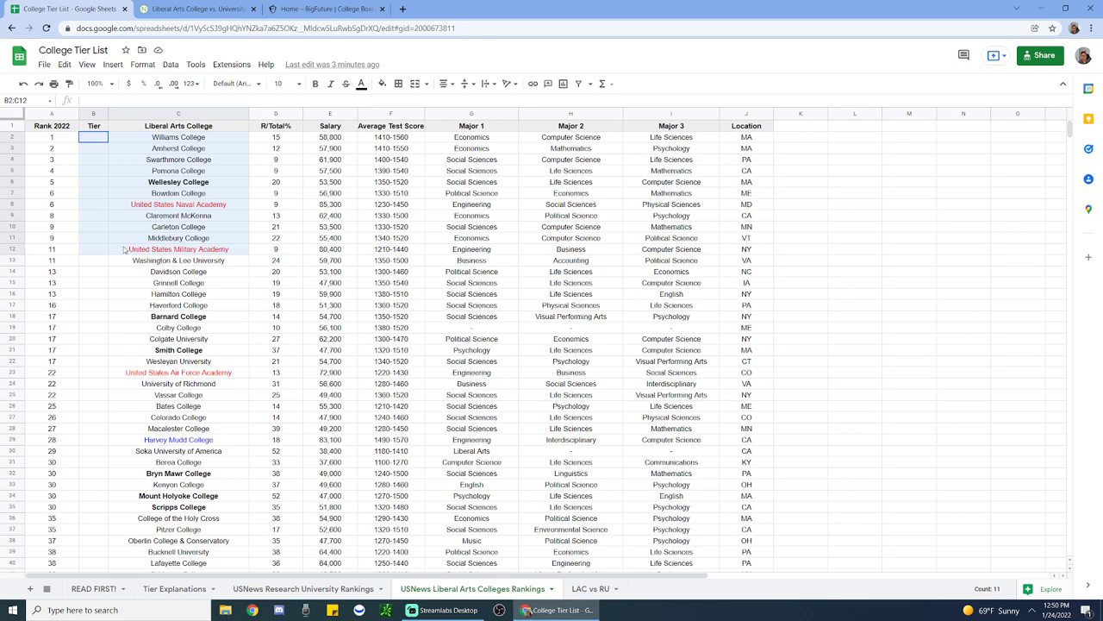
left_click(124, 250)
left_click(89, 143)
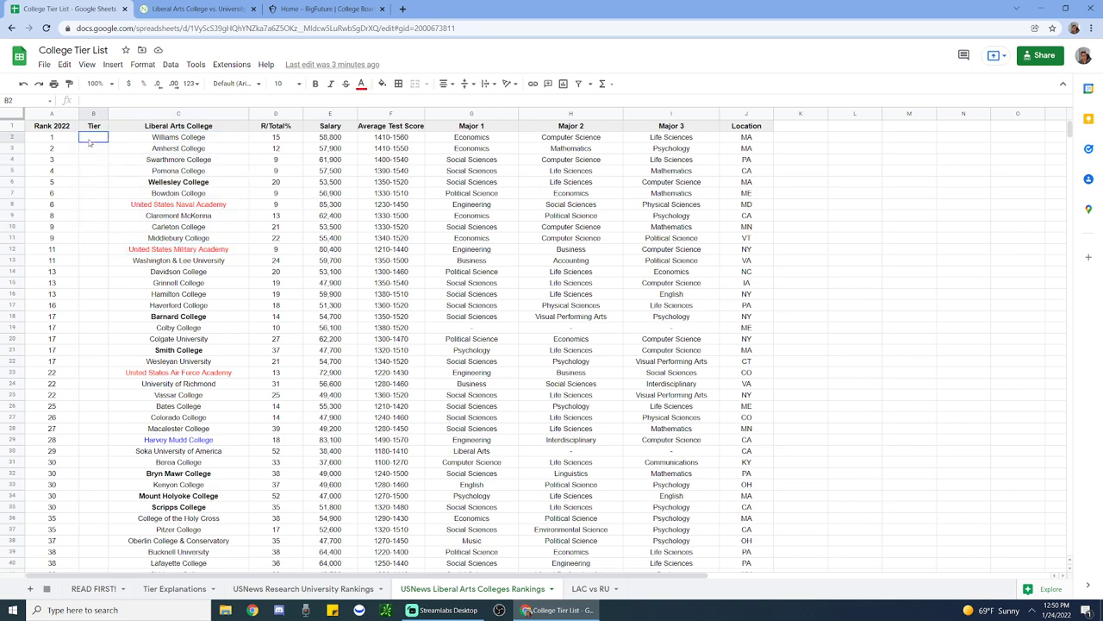
left_click_drag(90, 143, 170, 170)
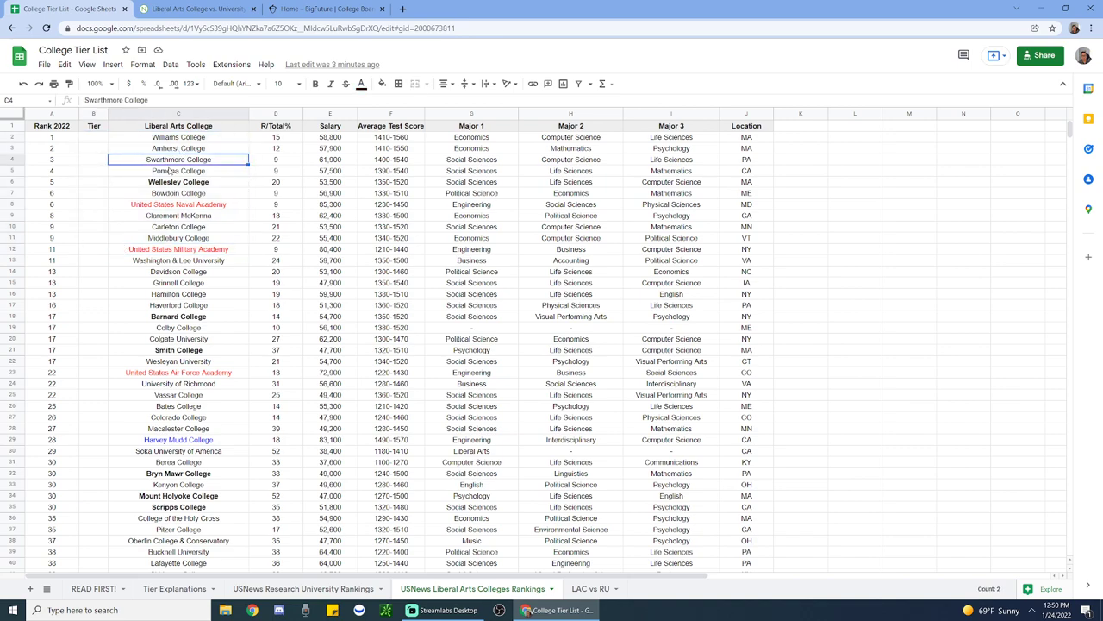
Step: Enter tier 1 for Williams, Amherst, Swarthmore and Pomona in the Tier column
left_click(93, 138)
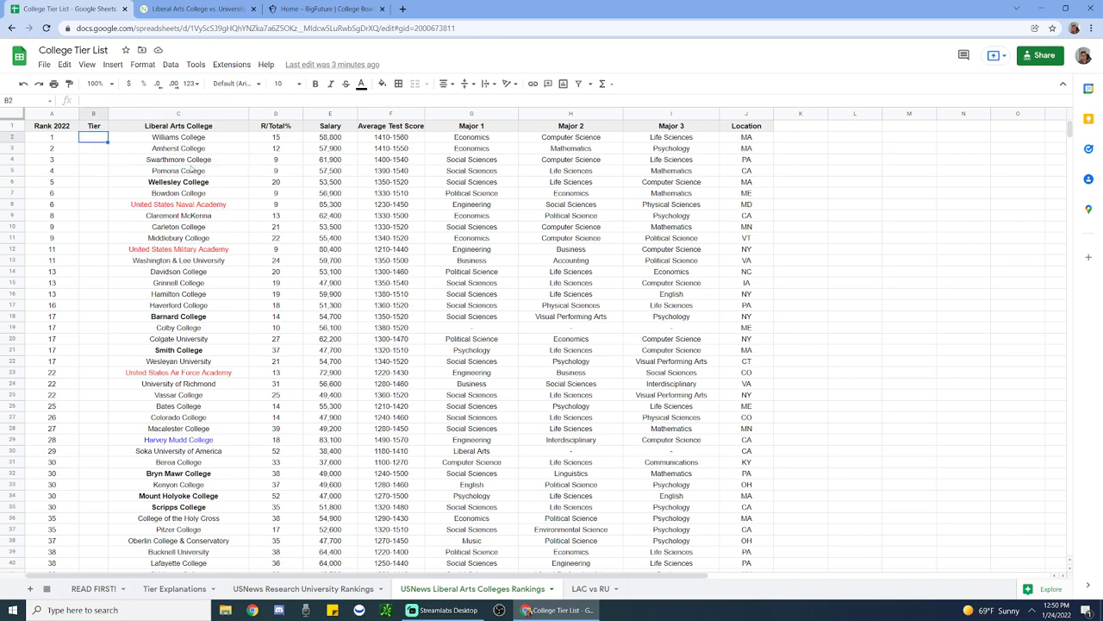
type("1")
key("Return")
type("1")
key("Return")
type("1")
key("Return")
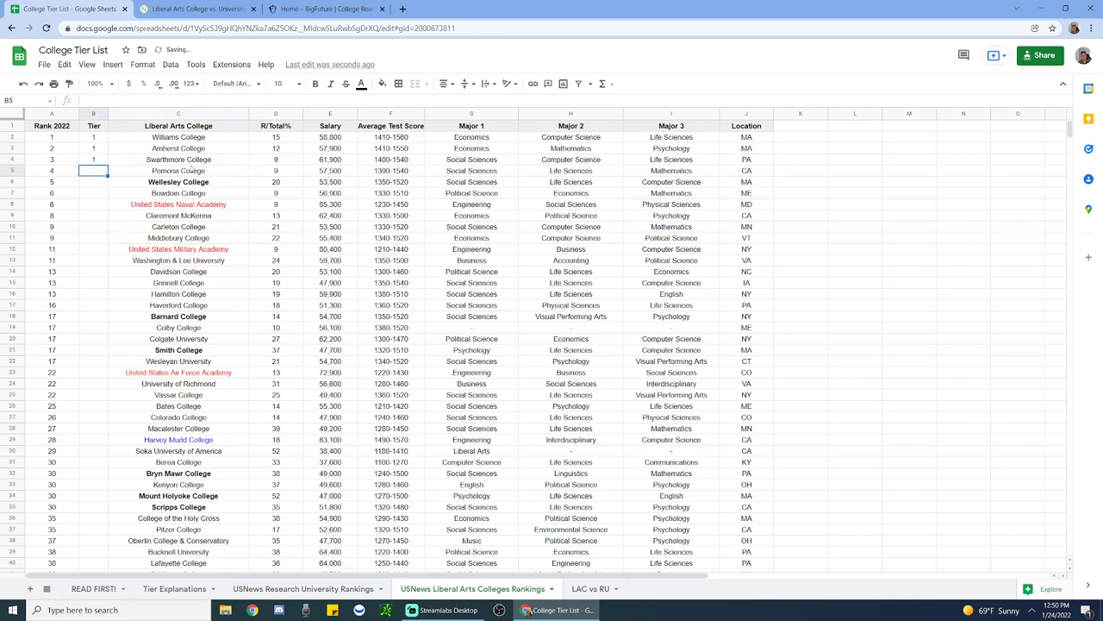
type("1")
key("Return")
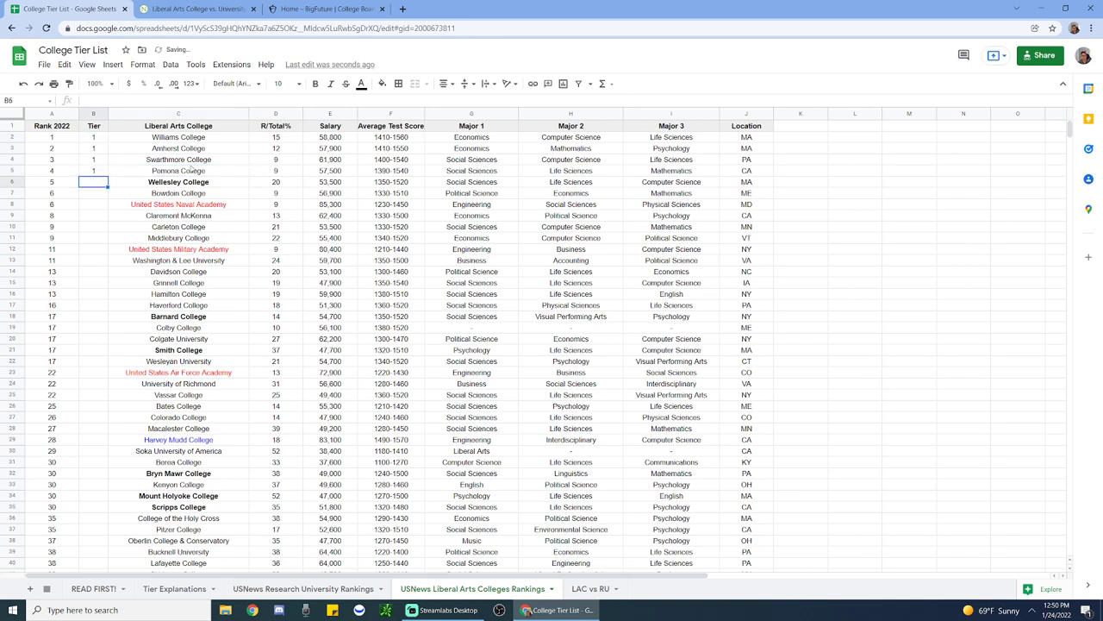
Step: Compare the Wellesley, Barnard and Smith College entries in the rankings list
left_click(172, 182)
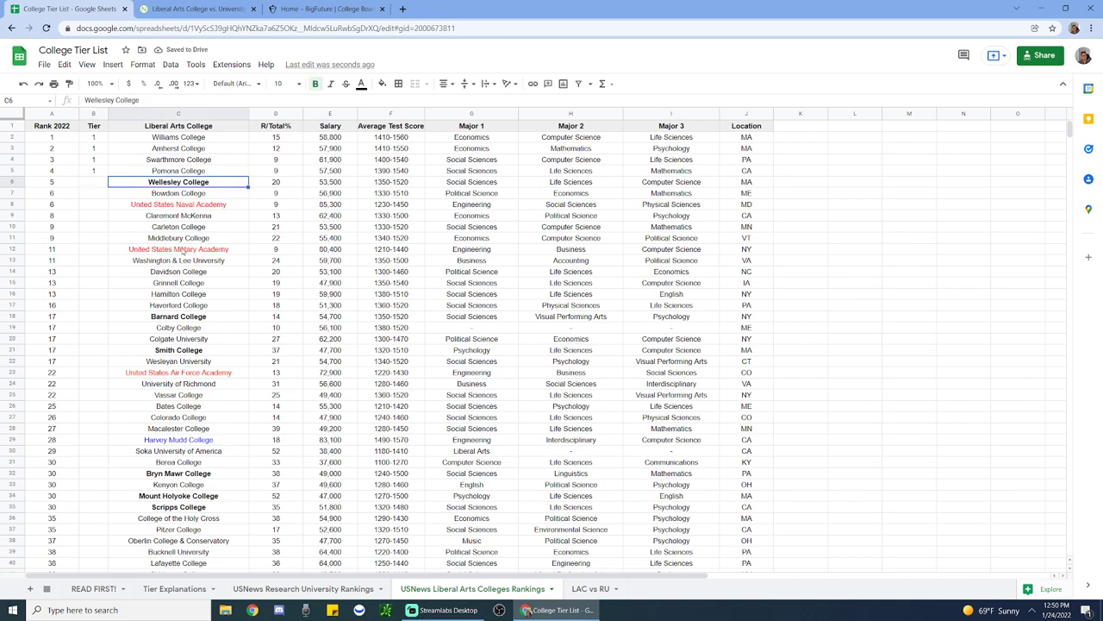
left_click(179, 318)
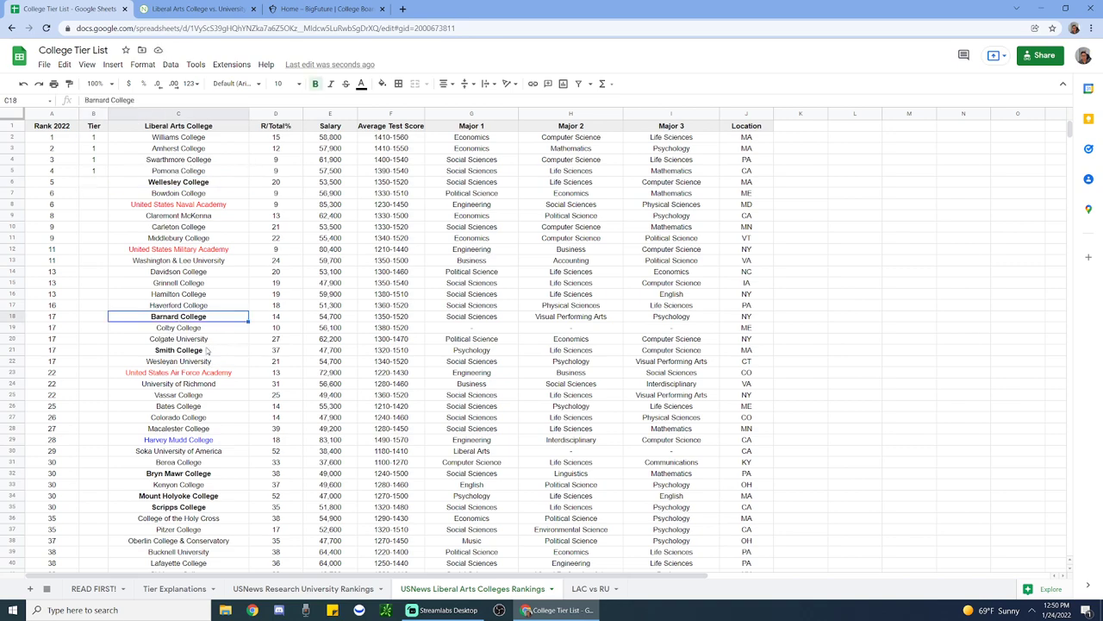
left_click(207, 351)
left_click(196, 320)
left_click(206, 187)
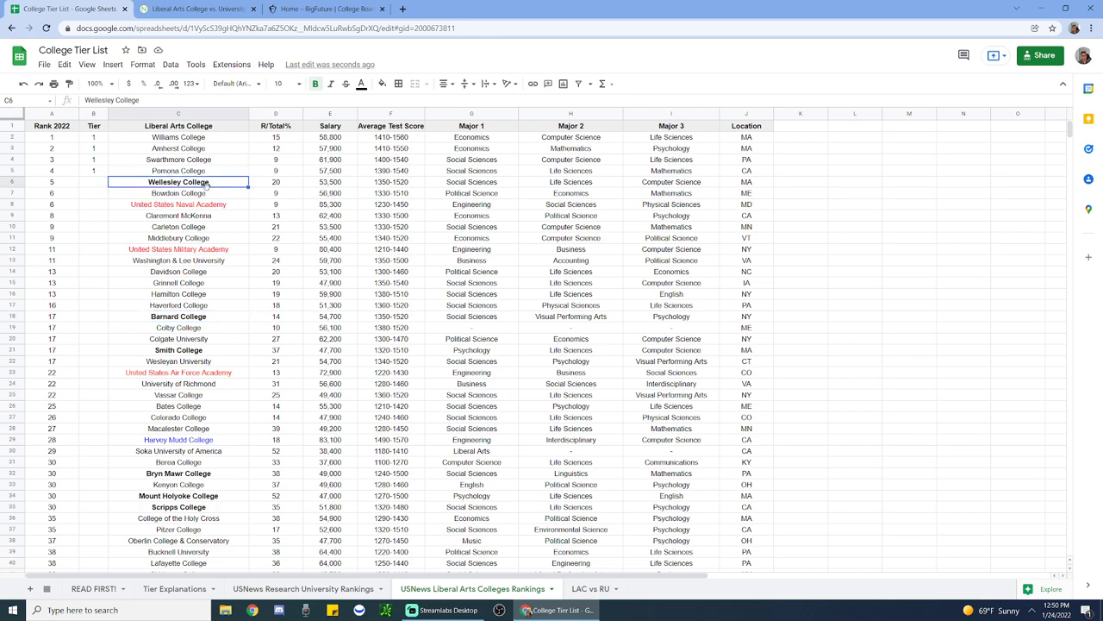
left_click(175, 317)
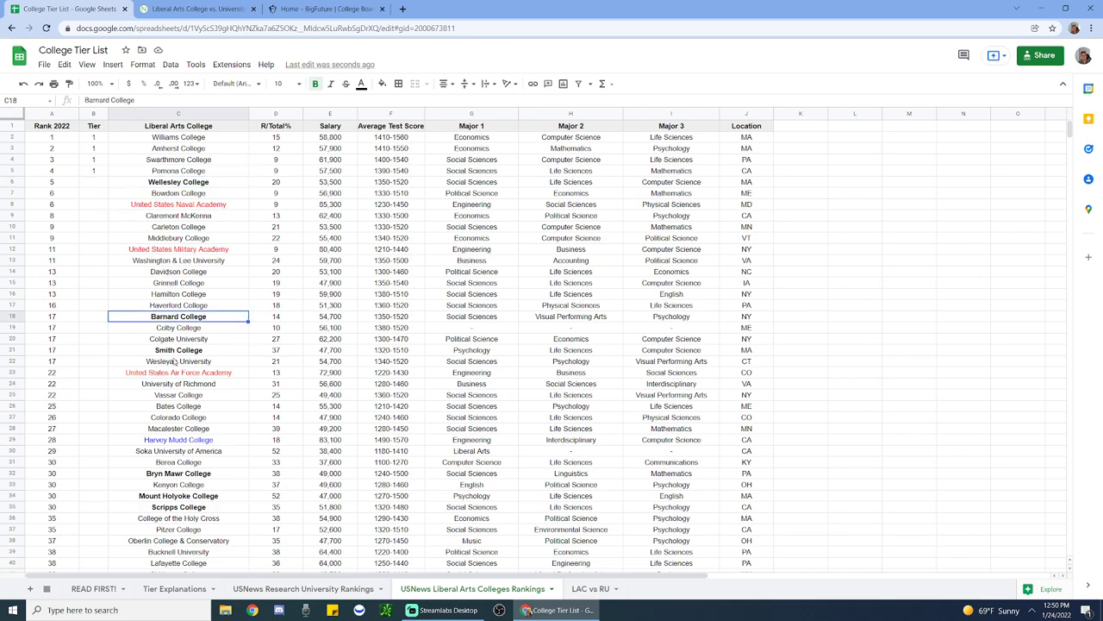
left_click(177, 354)
left_click(169, 187)
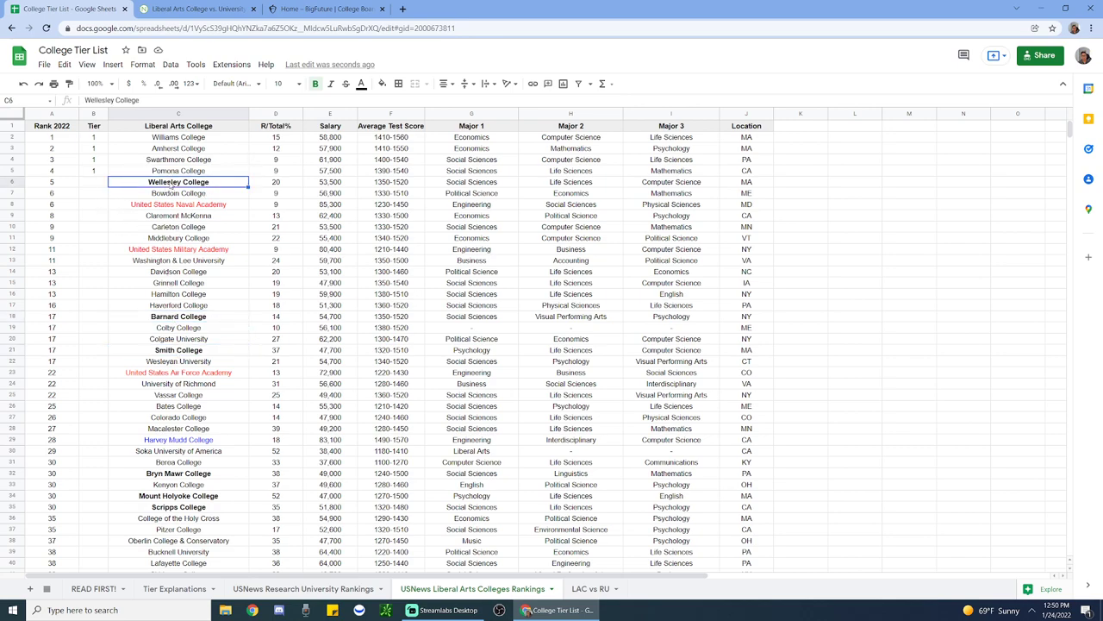
Step: Give Wellesley College a Tier of 1 in cell B6
left_click(87, 184)
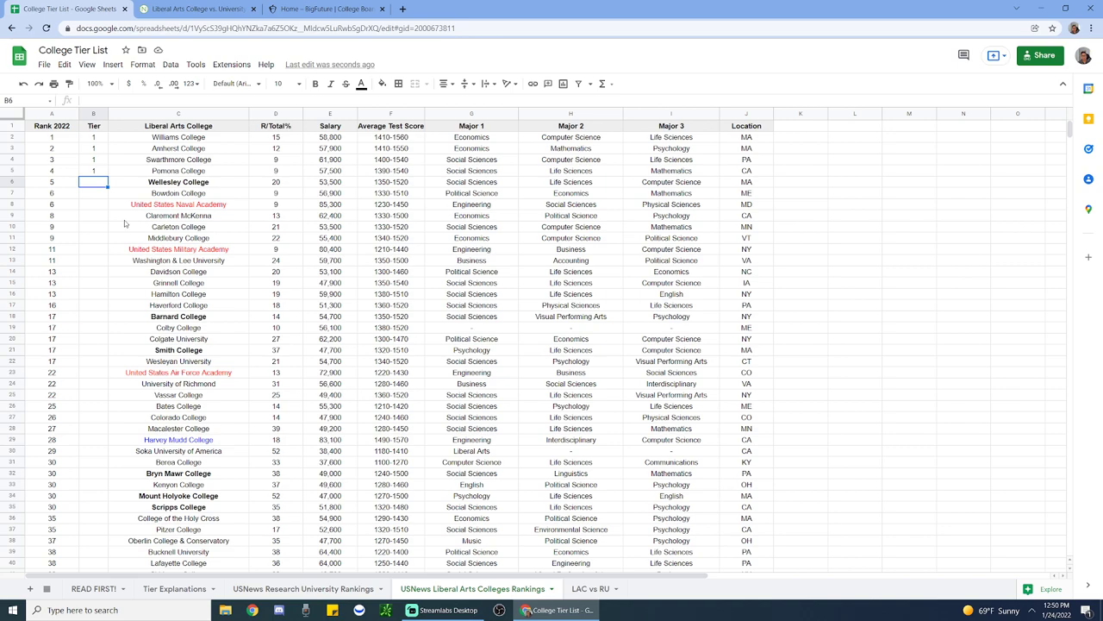
type("1")
key("Return")
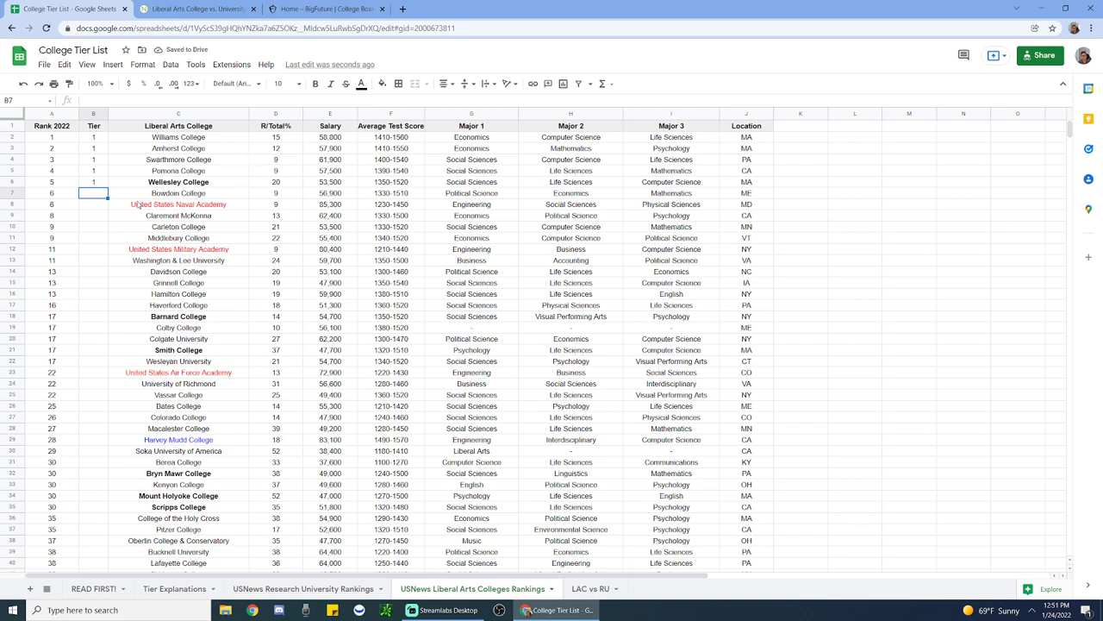
Step: Review Bowdoin, Claremont McKenna and the Naval, Military and Air Force academies' entries
left_click(159, 198)
left_click(164, 215)
left_click(167, 207)
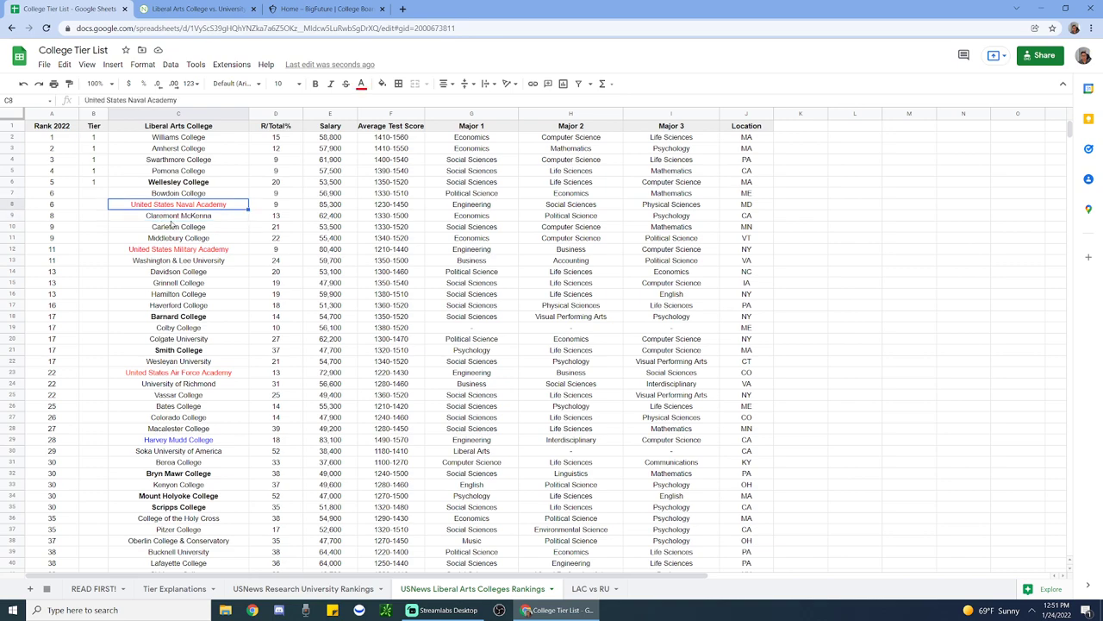
left_click(177, 252)
left_click(173, 372)
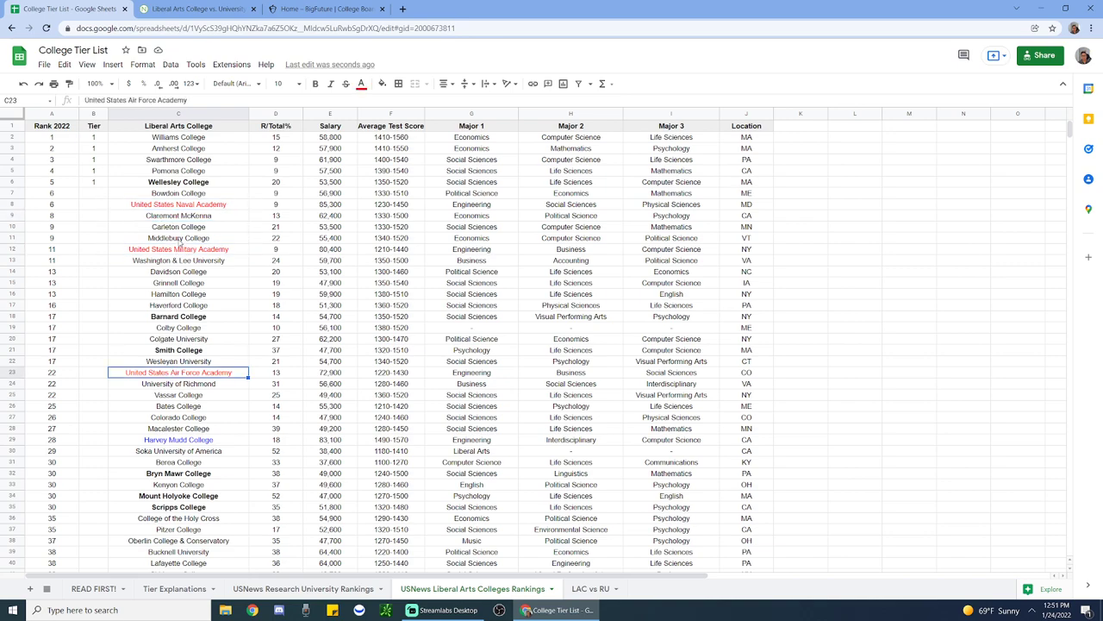
left_click(193, 206)
left_click(200, 250)
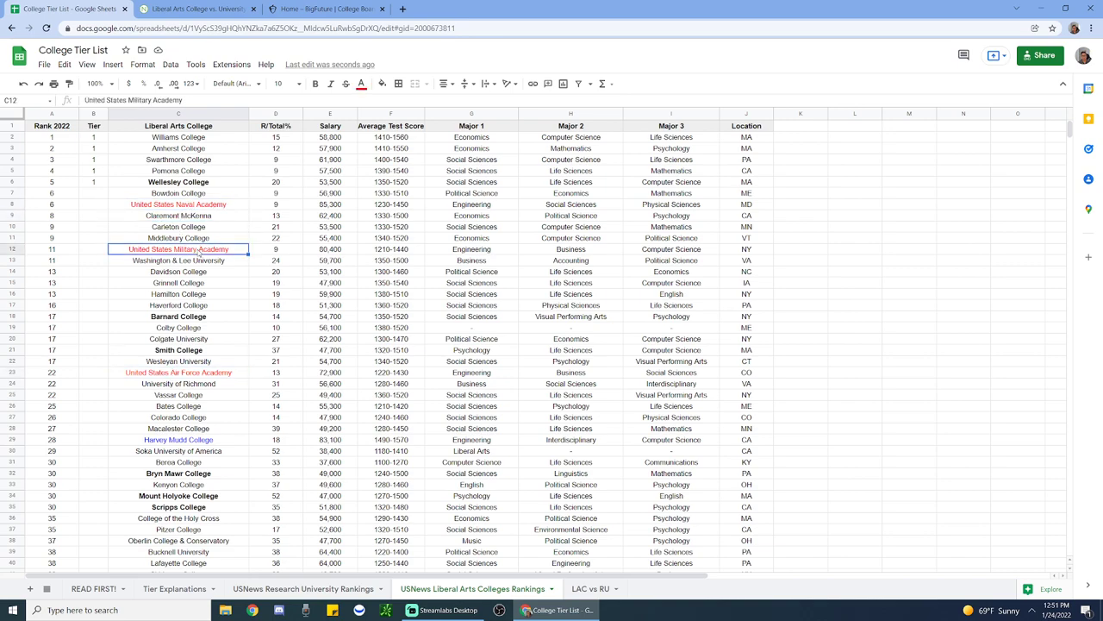
left_click(198, 208)
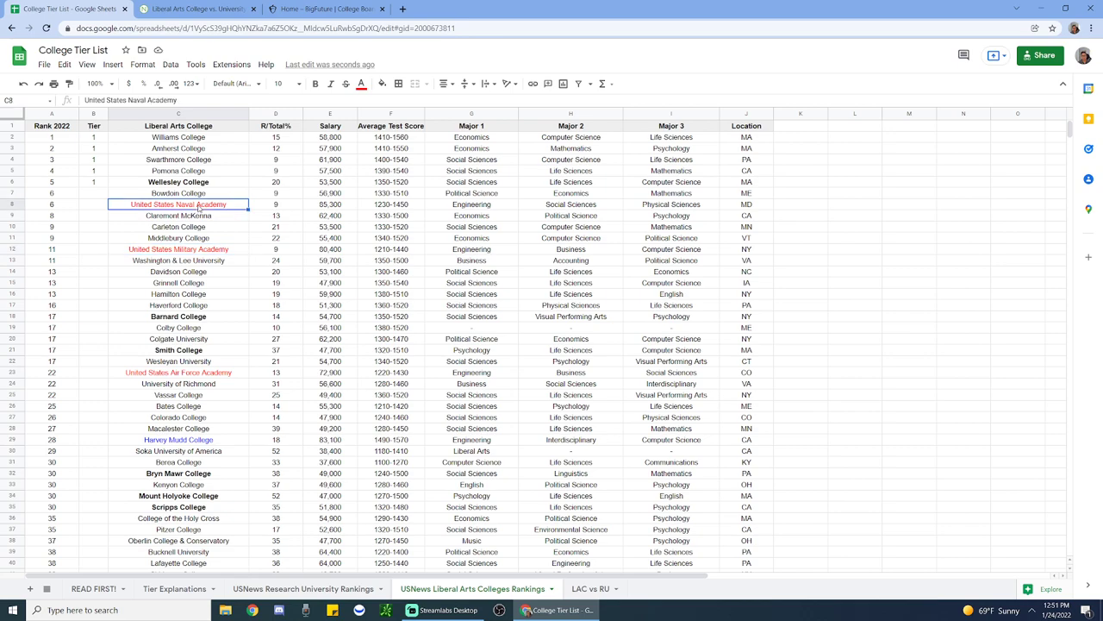
left_click(162, 252)
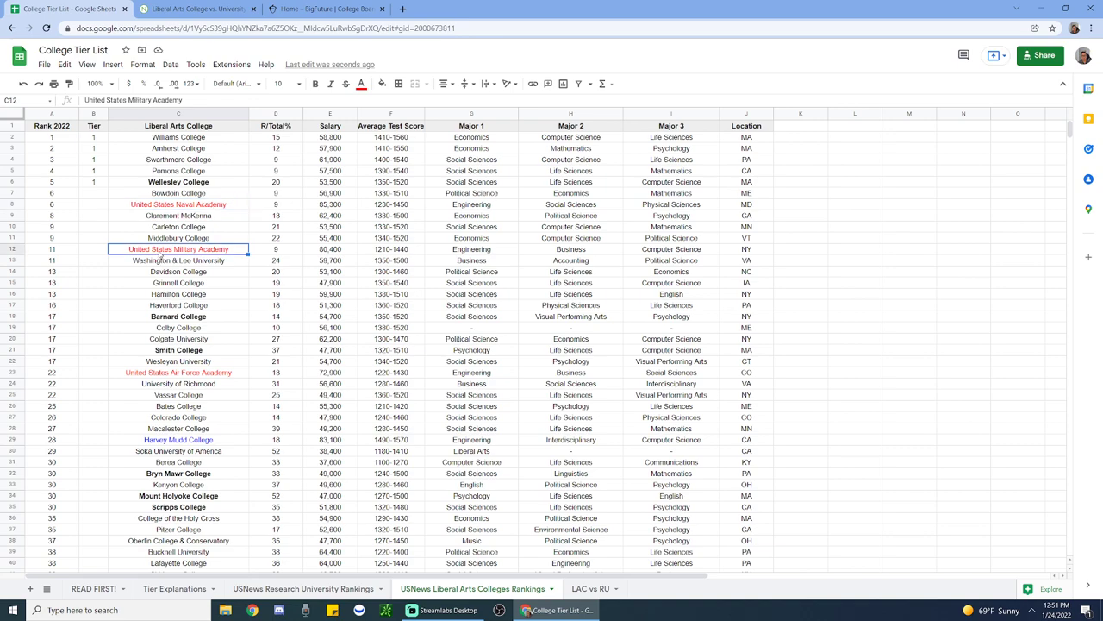
key("Up")
key("Up")
key("Up")
key("Up")
left_click(186, 252)
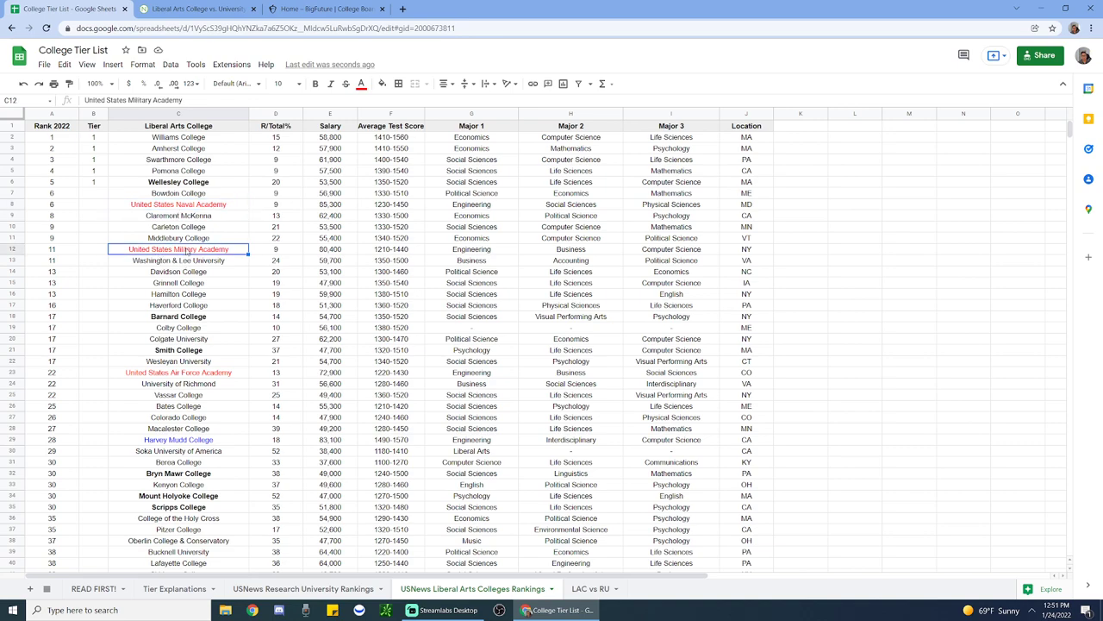
Step: Search 'west point timeline' in a new tab and open West Point's Application for Admission Timeline PDF
left_click(402, 9)
type("west ")
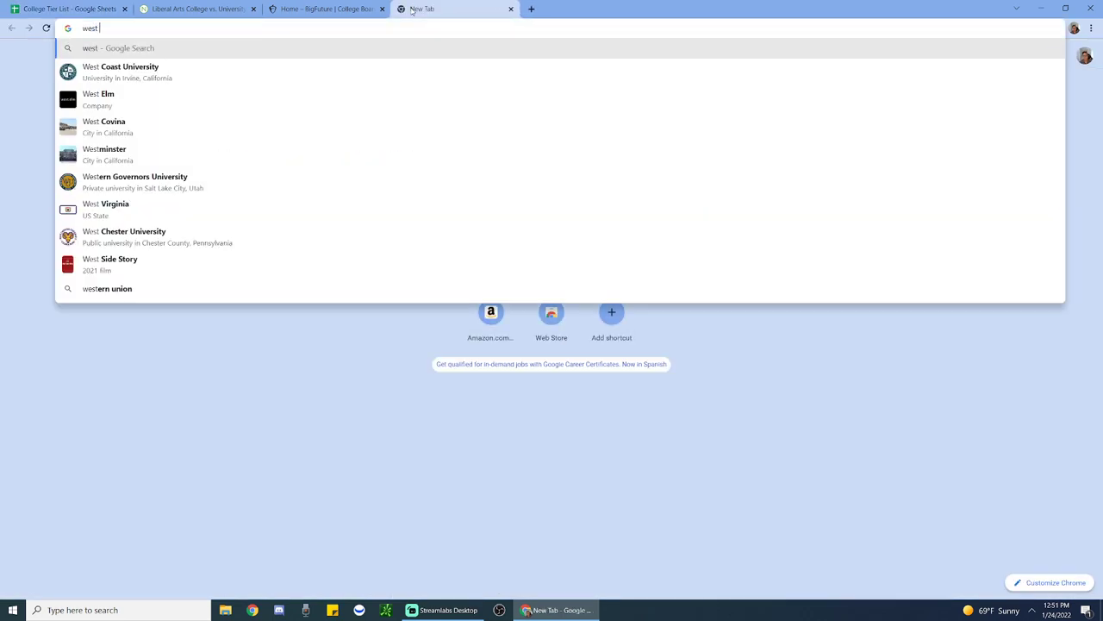
type("point timeline")
key("Return")
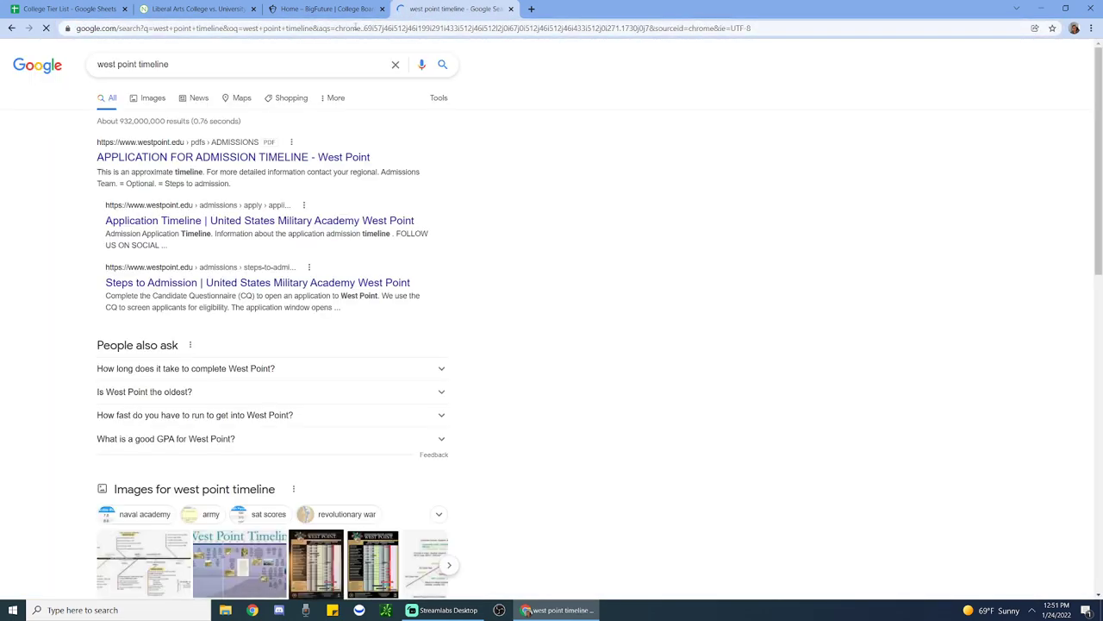
left_click(224, 157)
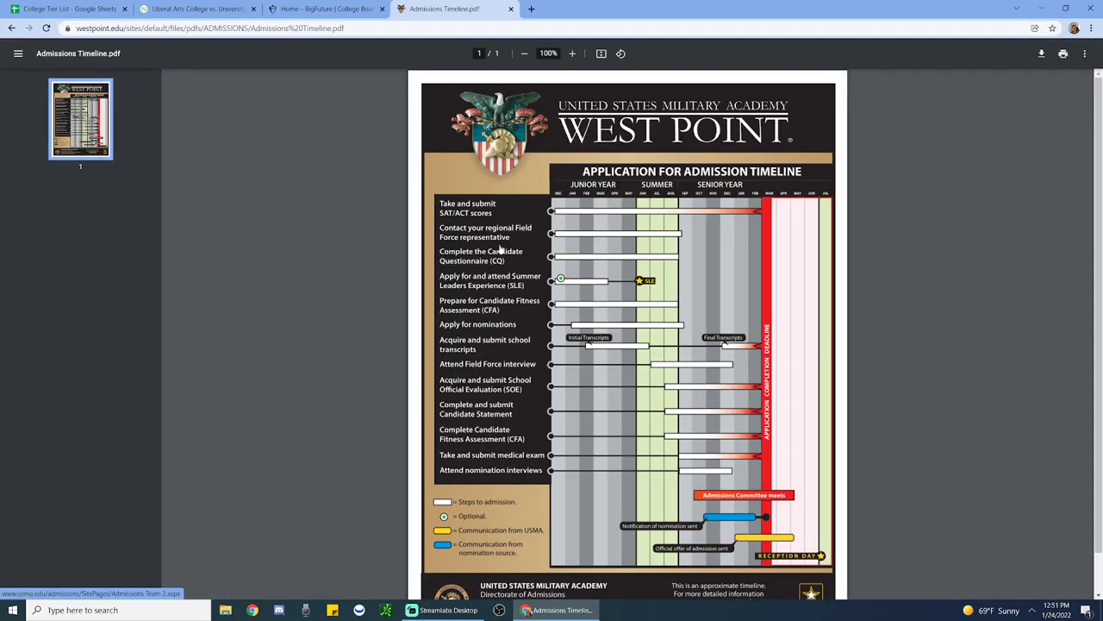
Step: Skim the West Point timeline PDF, then go back to the liberal arts vs. university page
scroll(509, 248, "down", 1)
scroll(603, 293, "up", 1)
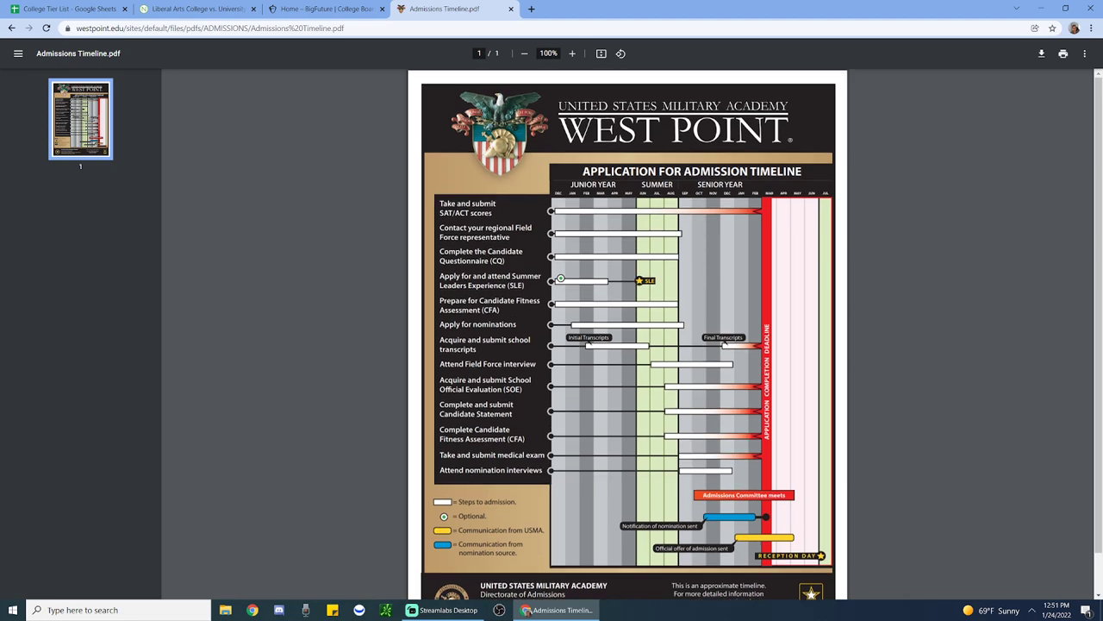
scroll(699, 338, "down", 1)
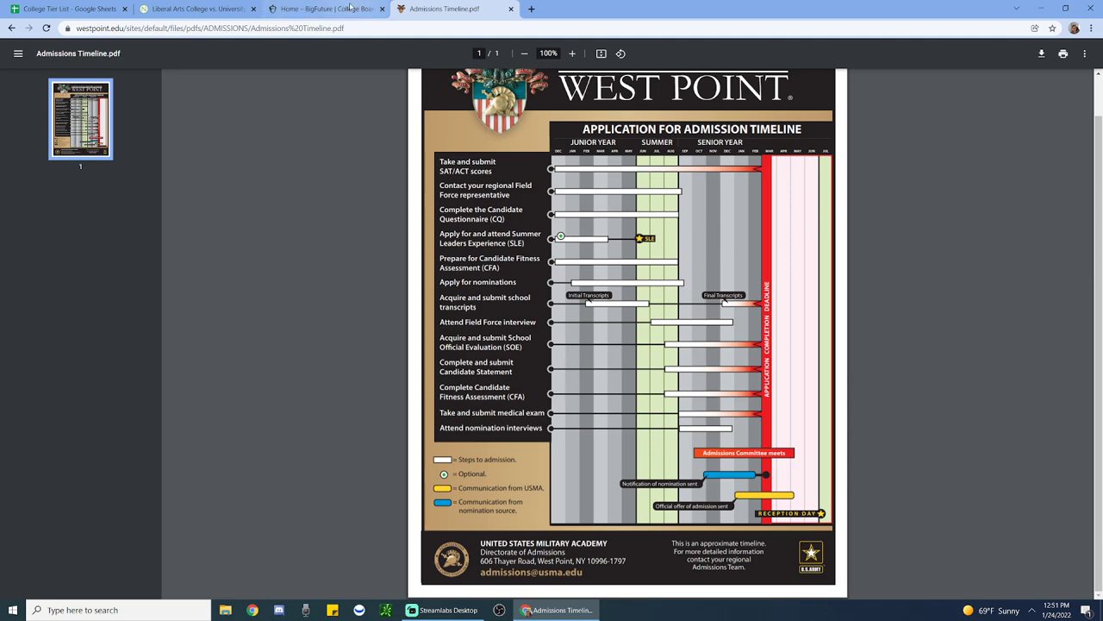
scroll(671, 160, "up", 1)
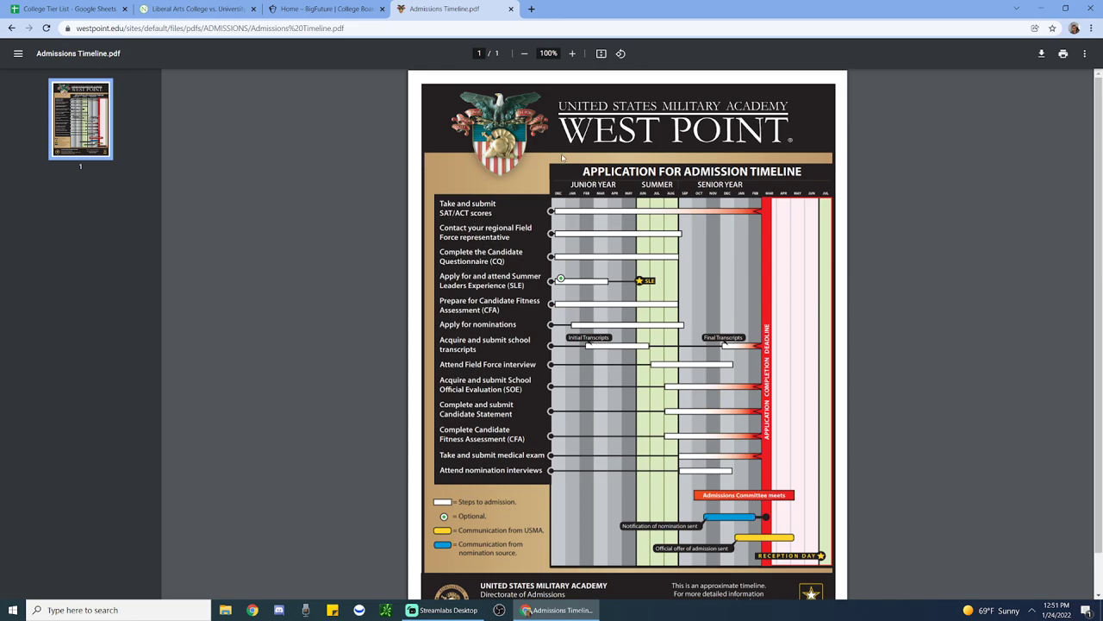
left_click(204, 8)
Step: Back in the College Tier List, give the U.S. Naval Academy tier 1 in B8
left_click(69, 9)
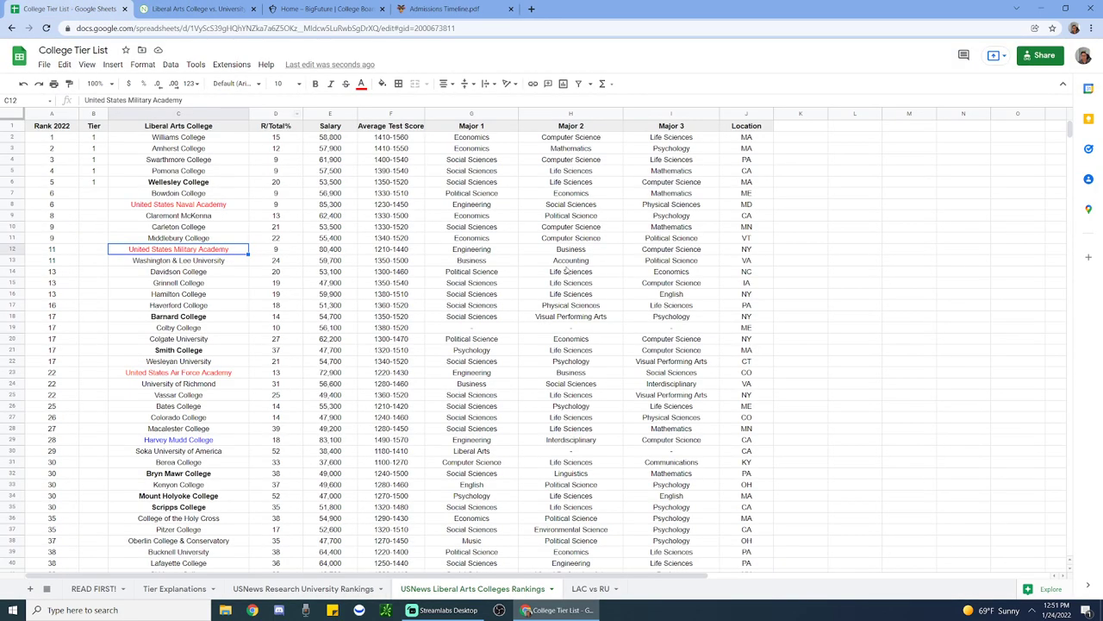
left_click(188, 305)
left_click_drag(181, 204, 207, 285)
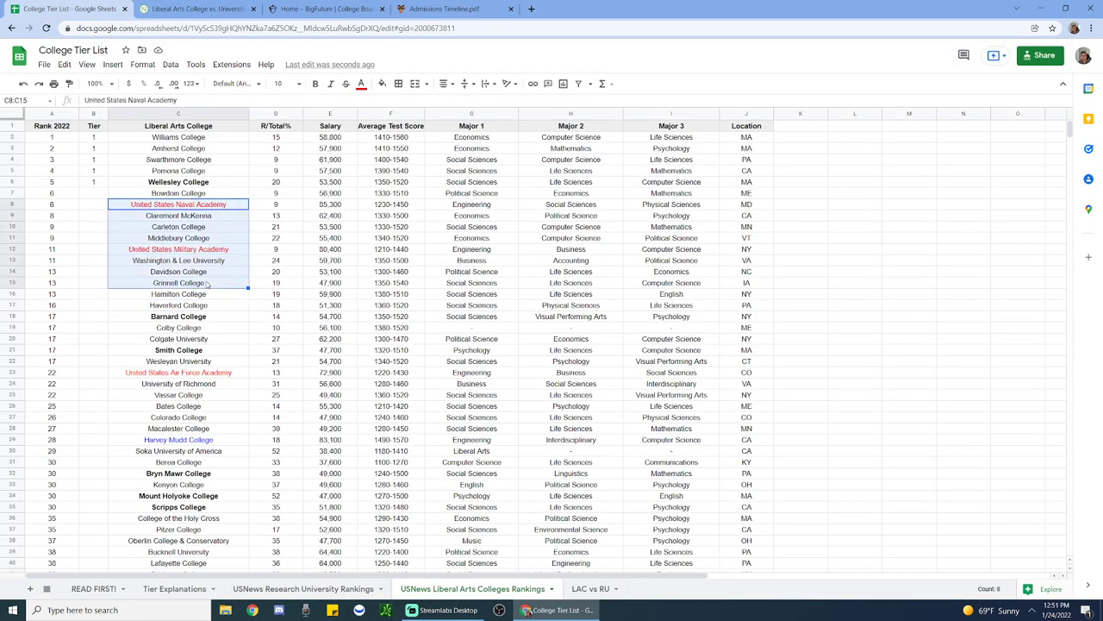
left_click(207, 284)
left_click(205, 250)
left_click(95, 211)
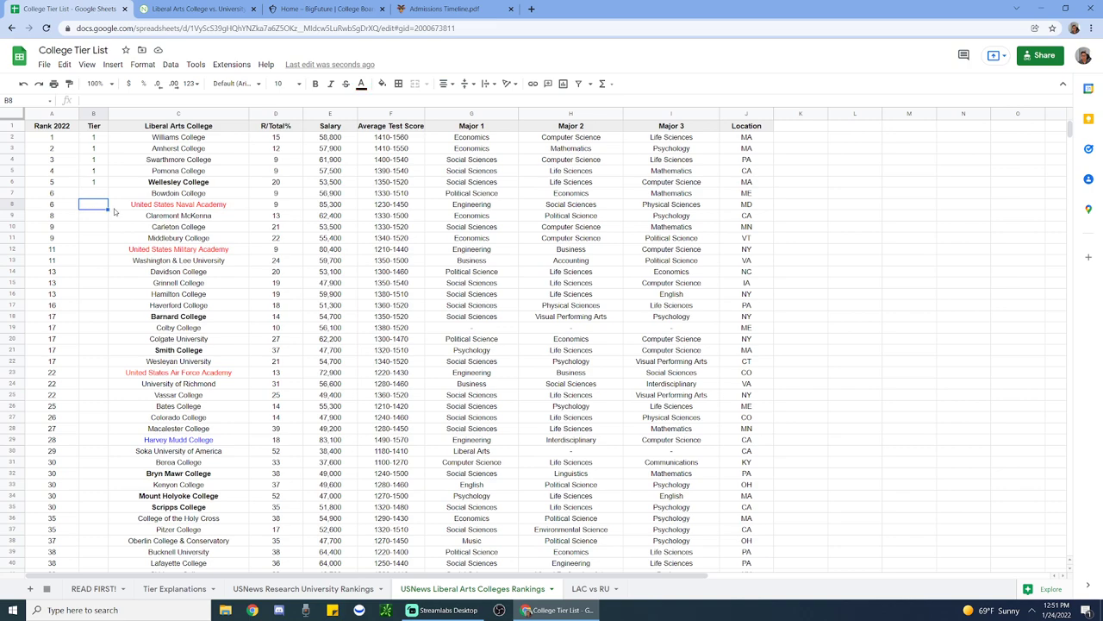
type("1")
key("Return")
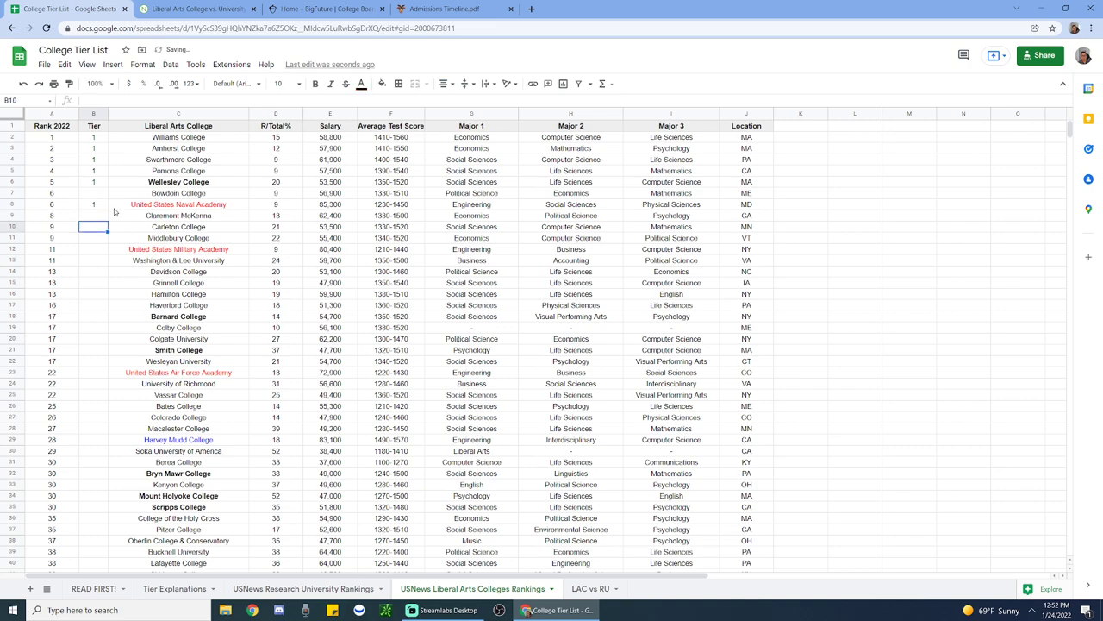
Step: Give the U.S. Military Academy and U.S. Air Force Academy tier 1 as well
key("Down")
key("Down")
key("Down")
type("1")
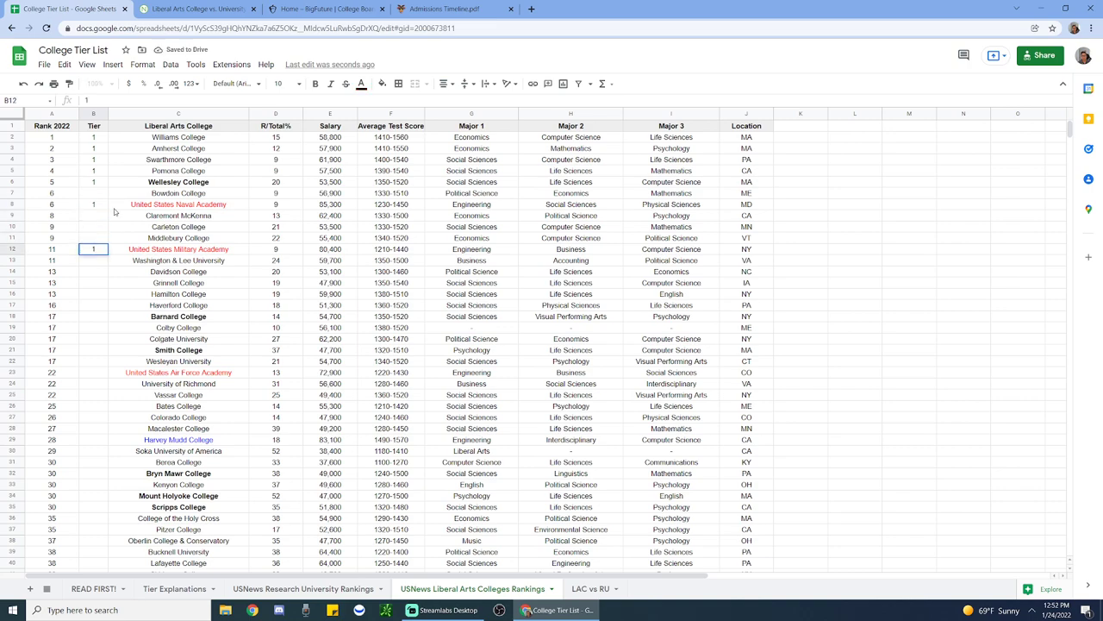
key("ctrl+Return")
key("Down")
key("Down")
key("Down")
key("Down")
key("Down")
key("Down")
key("Down")
key("Down")
key("Down")
key("Down")
key("Down")
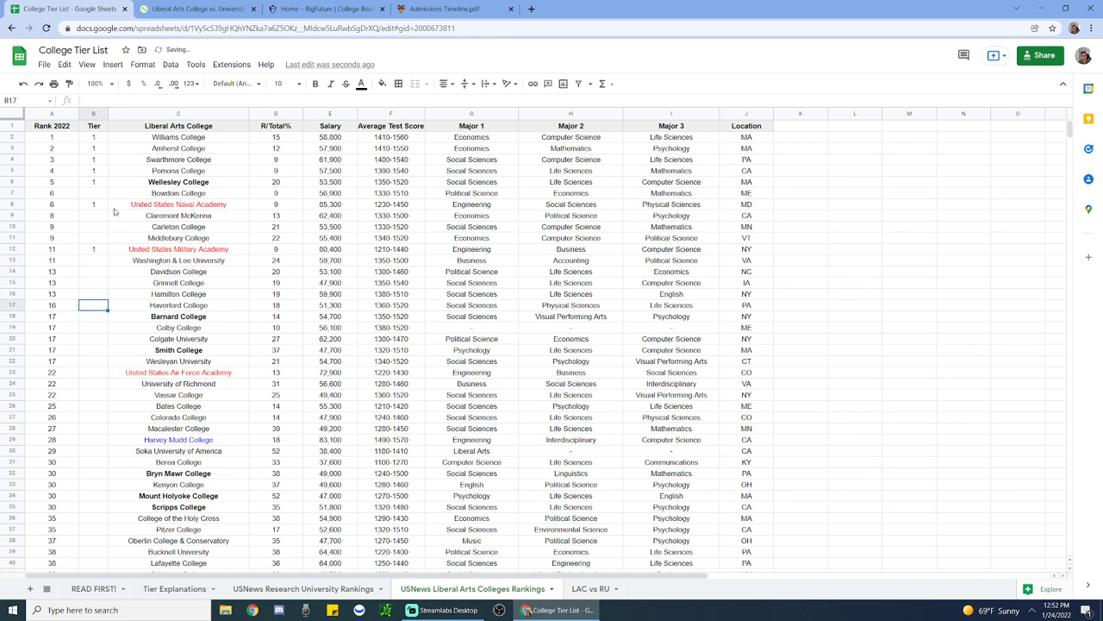
type("1")
key("Up")
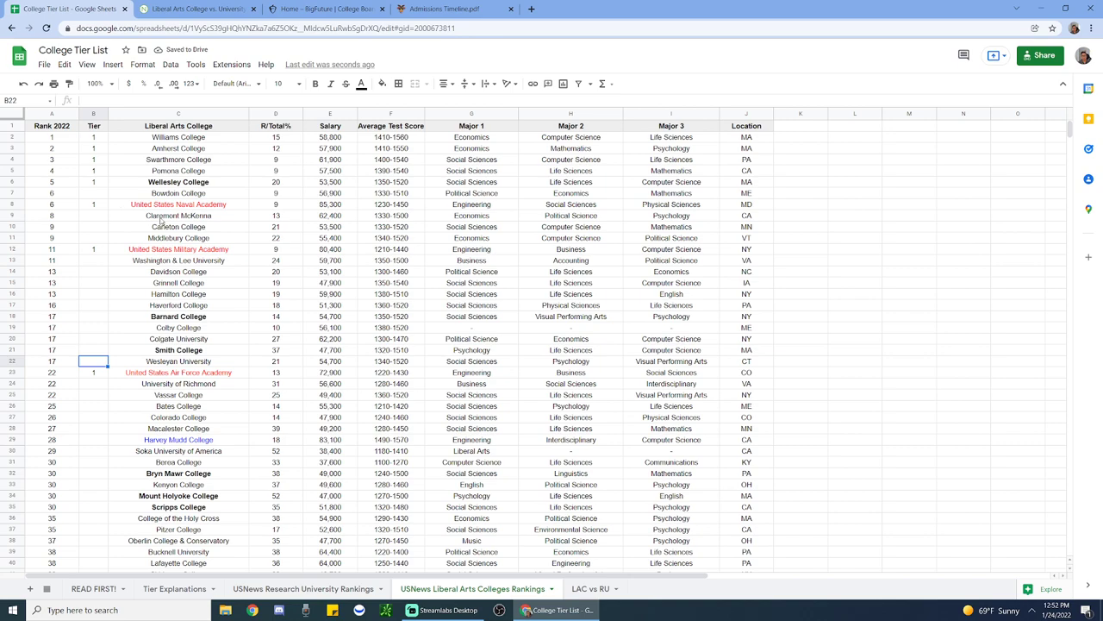
Step: Compare the three service academies' test score ranges and review their tier entries
left_click(407, 376)
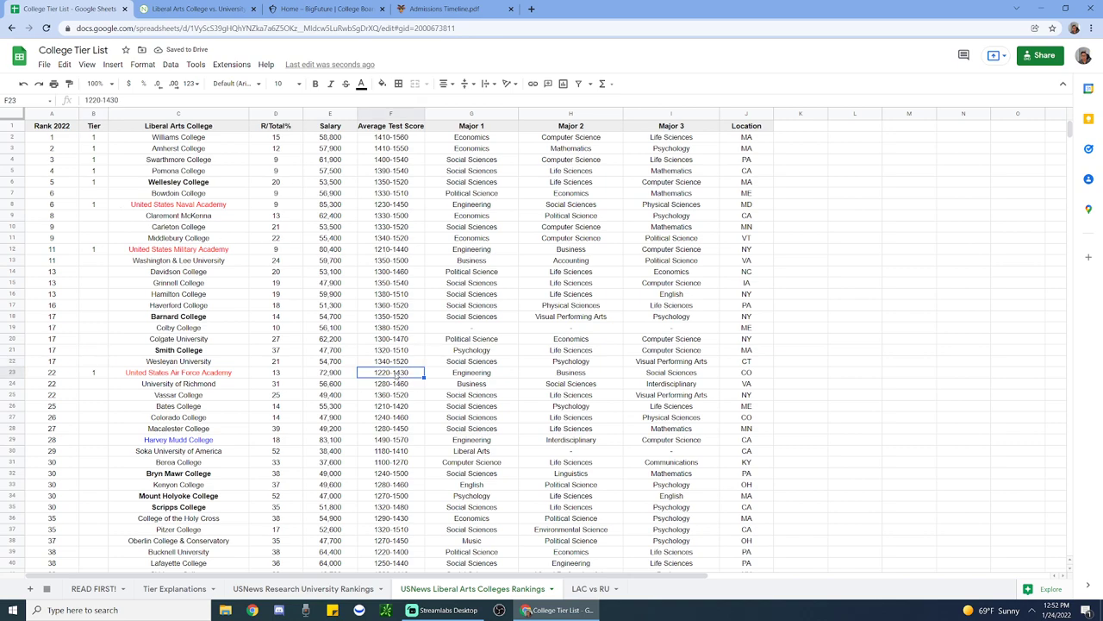
left_click(385, 250)
left_click(383, 210)
left_click(394, 250)
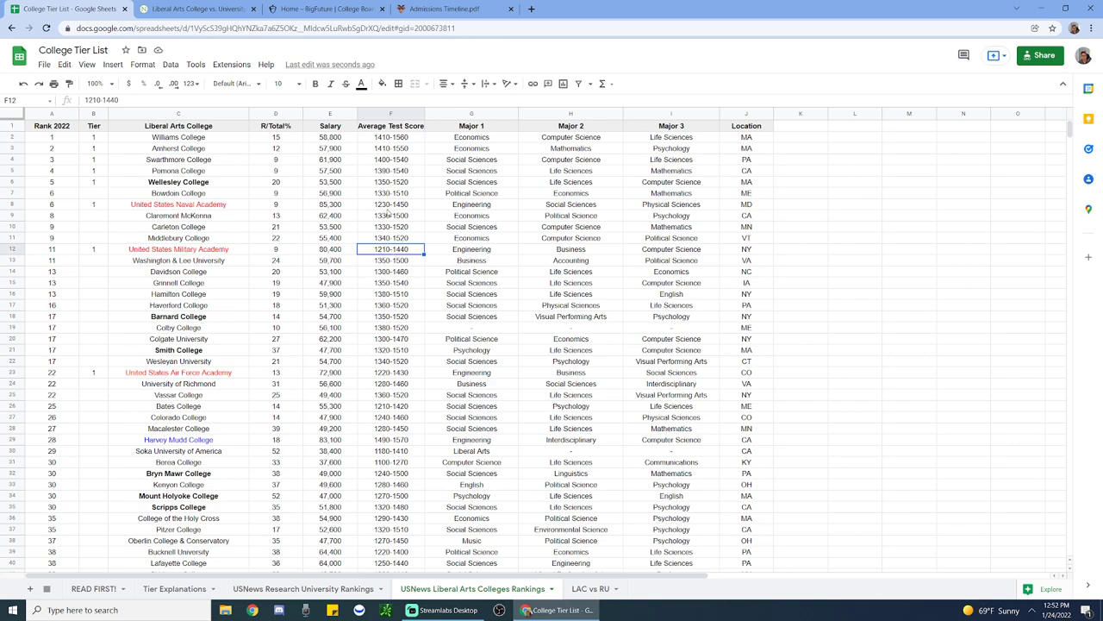
left_click(389, 211)
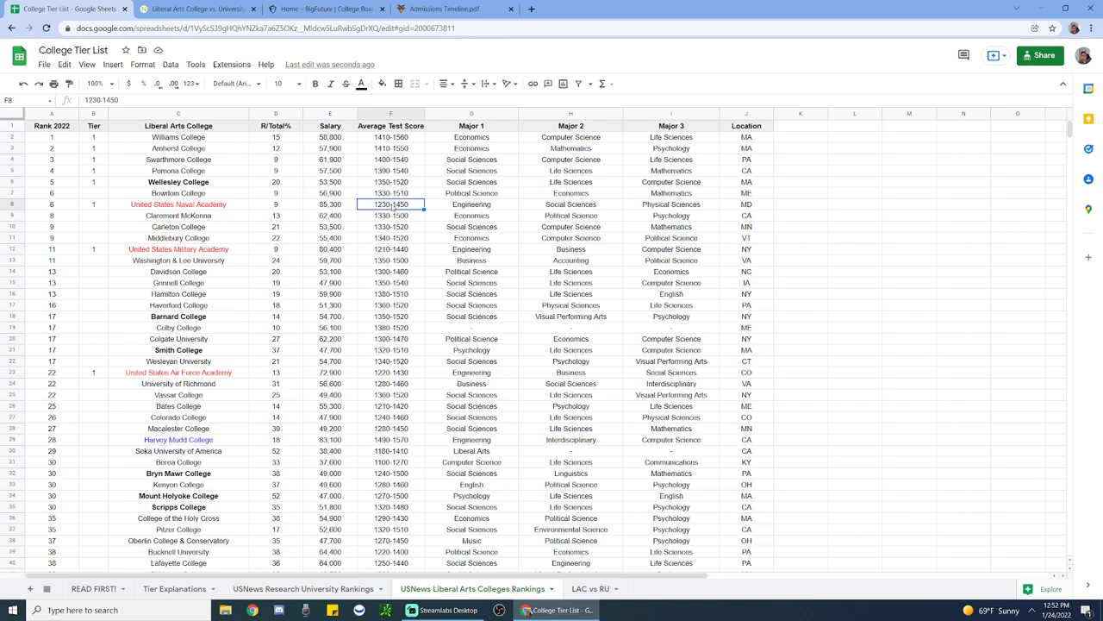
left_click(383, 253)
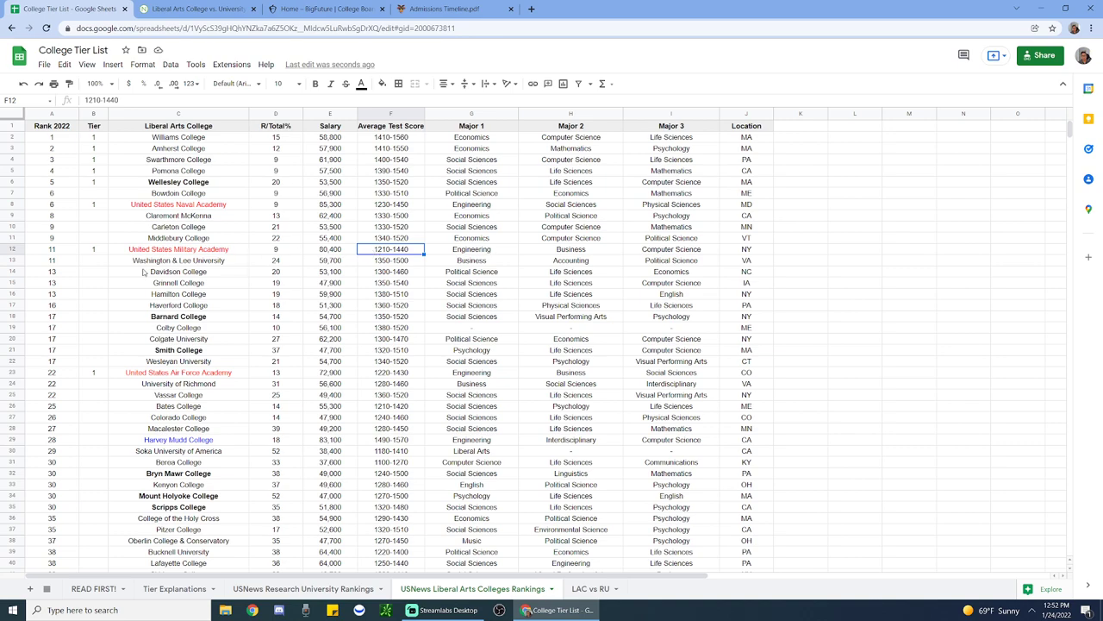
left_click_drag(94, 208, 114, 209)
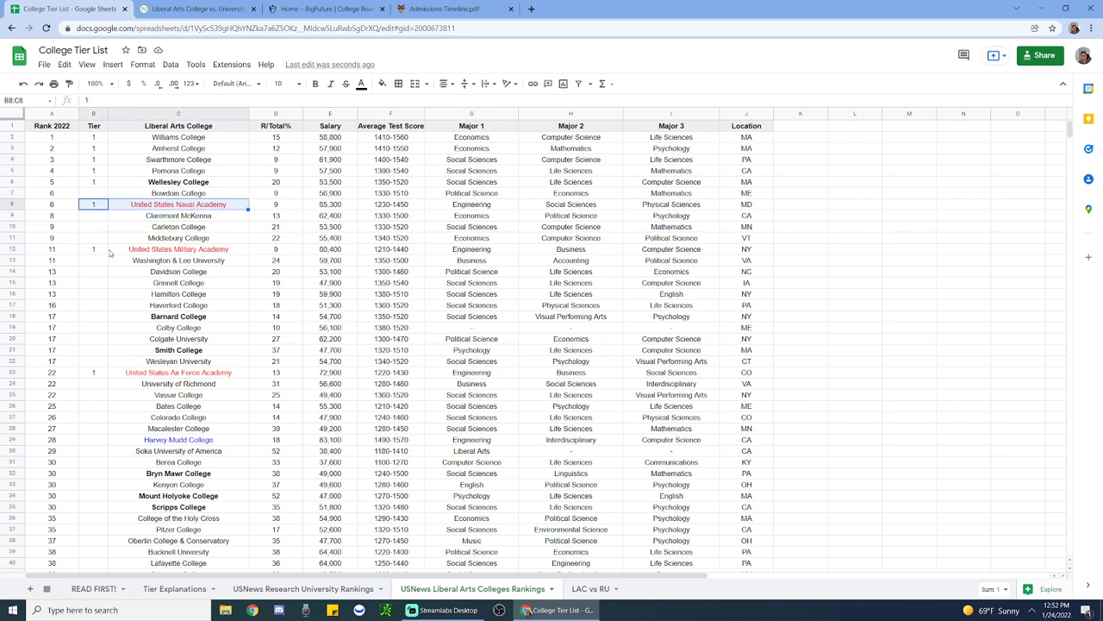
left_click_drag(97, 256, 115, 253)
left_click_drag(99, 378, 155, 370)
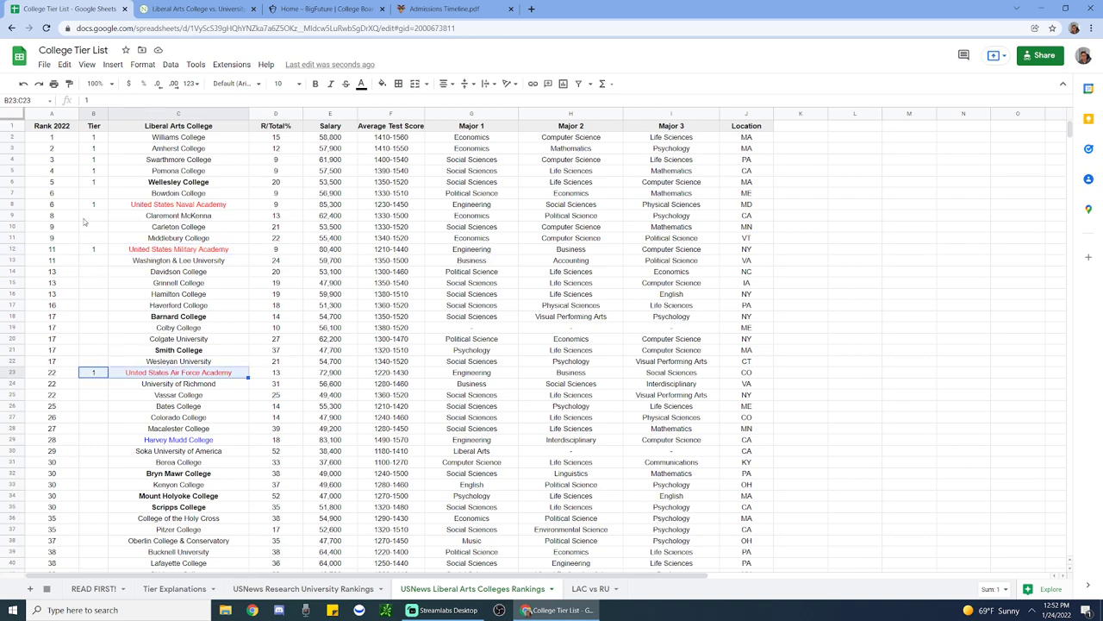
Step: Give Bowdoin College tier 1 in B7
left_click(95, 140)
left_click(95, 385, "shift")
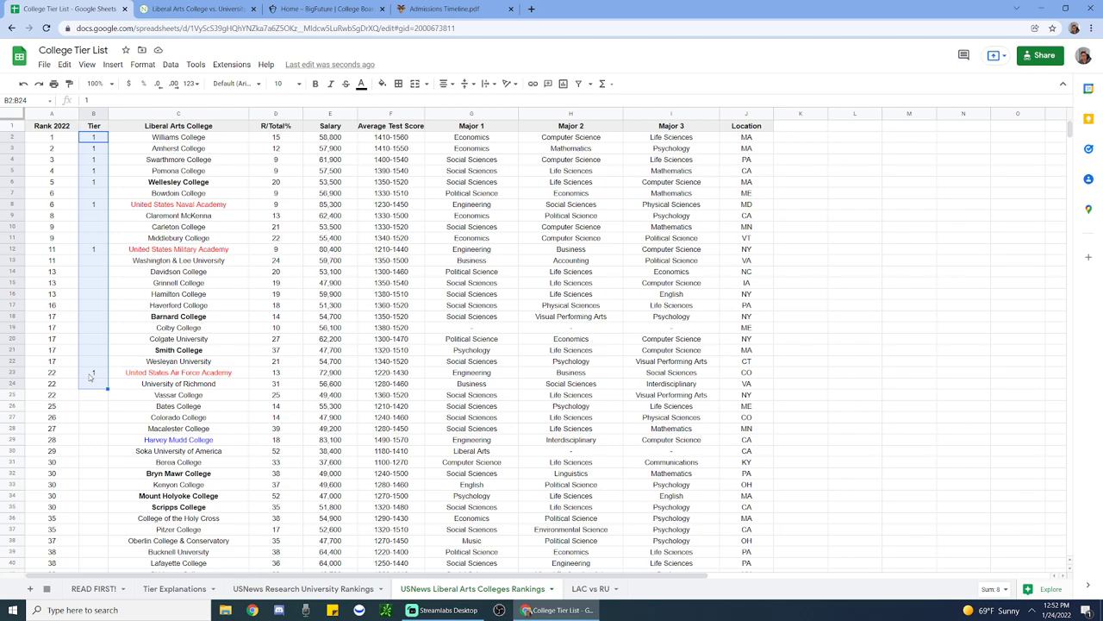
left_click(98, 195)
type("1")
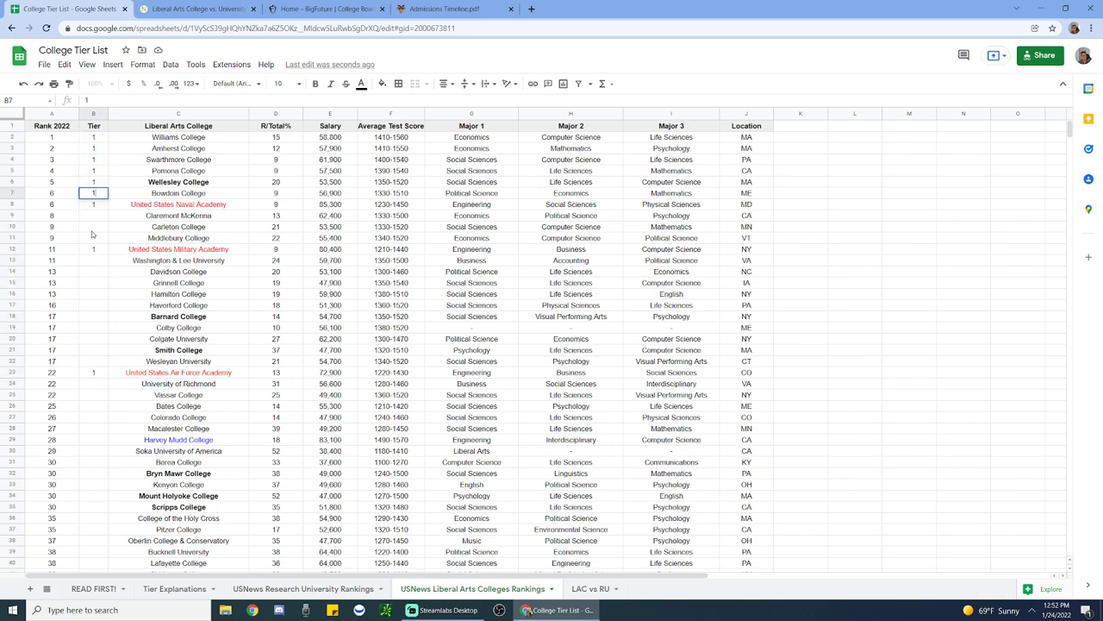
key("Return")
key("Down")
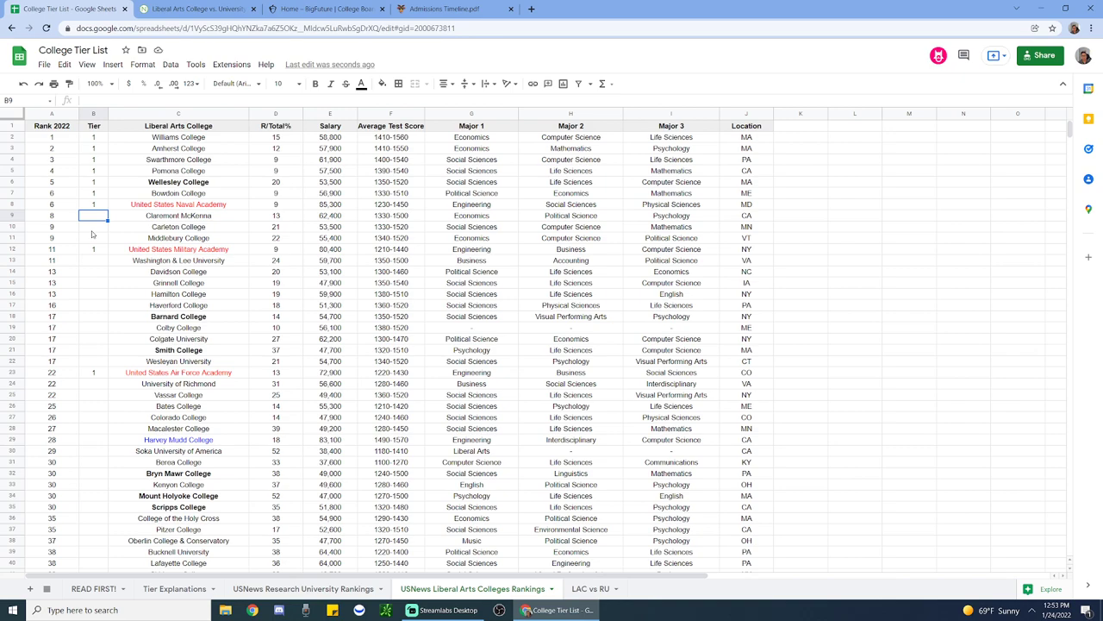
Step: Enter tier 2 for Carleton through Middlebury and Washington & Lee, skipping the Military Academy
type("2")
key("Return")
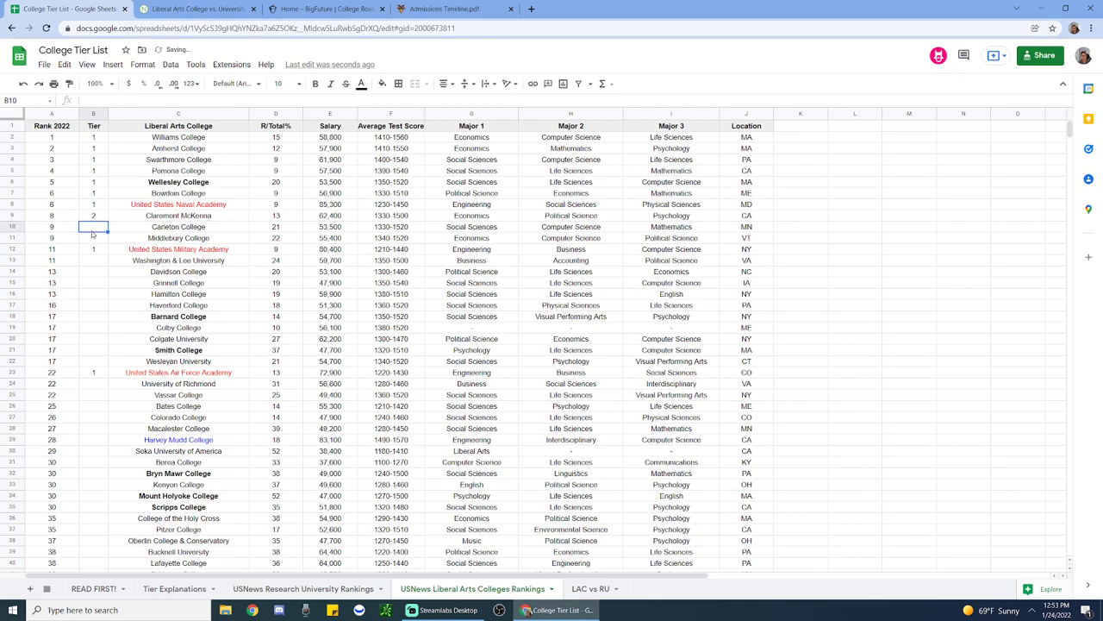
type("2")
key("Return")
type("2")
key("Return")
key("Down")
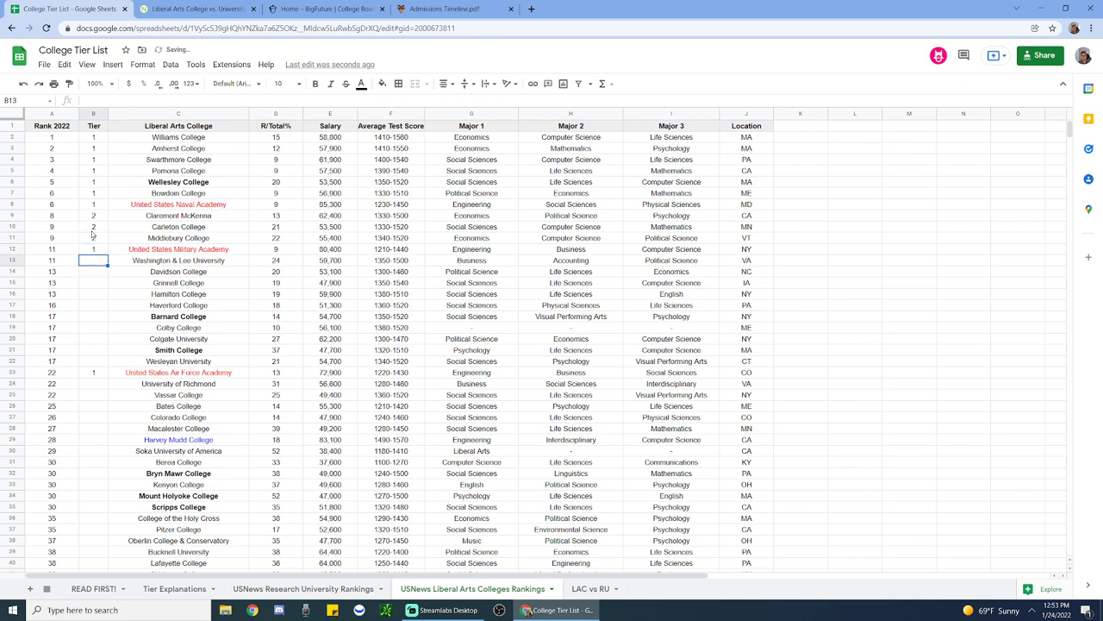
type("2")
key("Return")
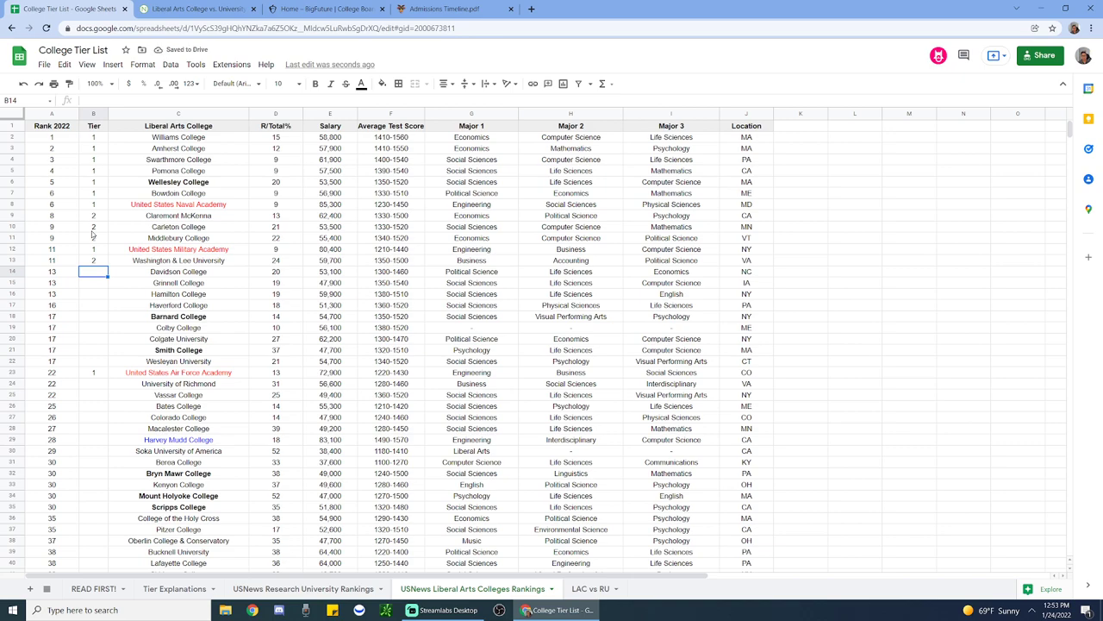
Step: Enter tier 2 for Davidson, Grinnell, Hamilton and Haverford
type("2")
key("Return")
type("2")
key("Return")
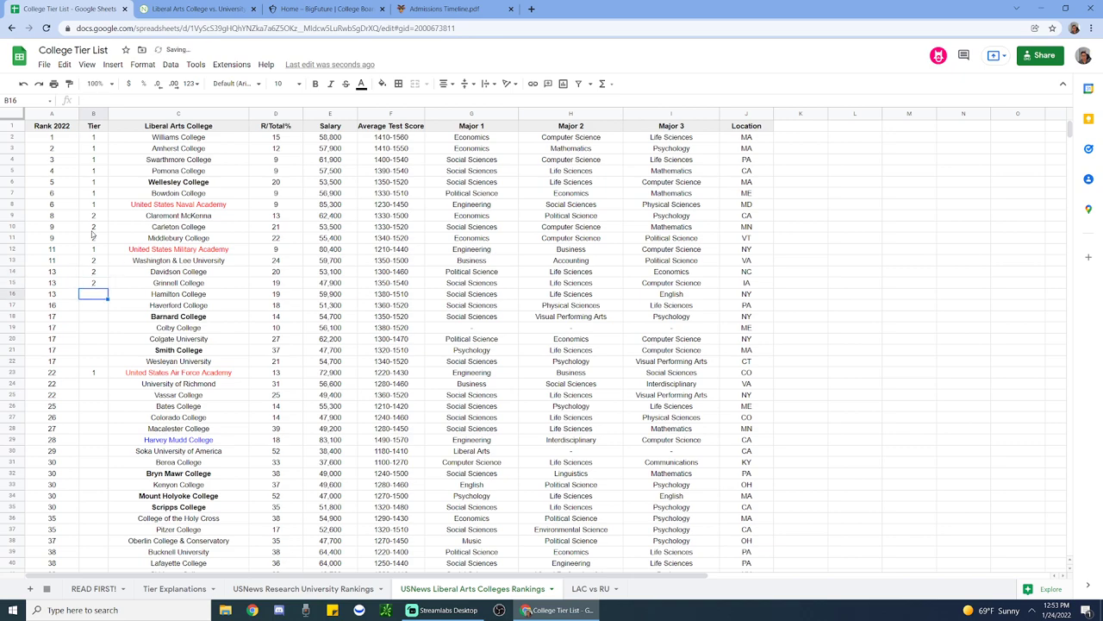
type("2")
key("Return")
type("2")
key("Return")
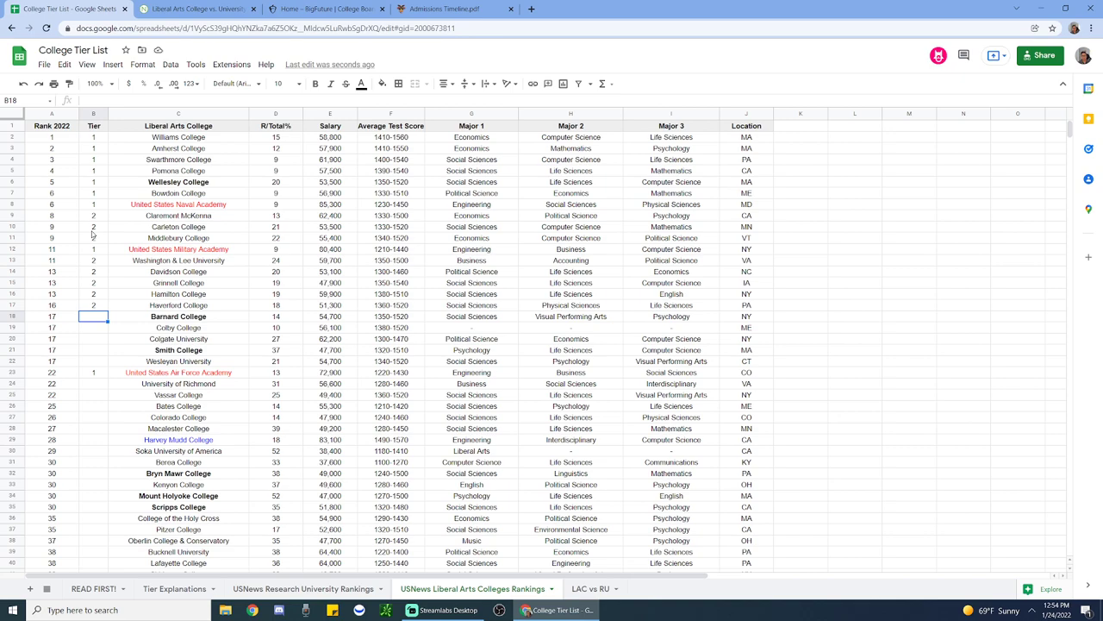
Step: Give Barnard College tier 1, and Smith, Colby and Colgate tier 2
type("1")
key("Return")
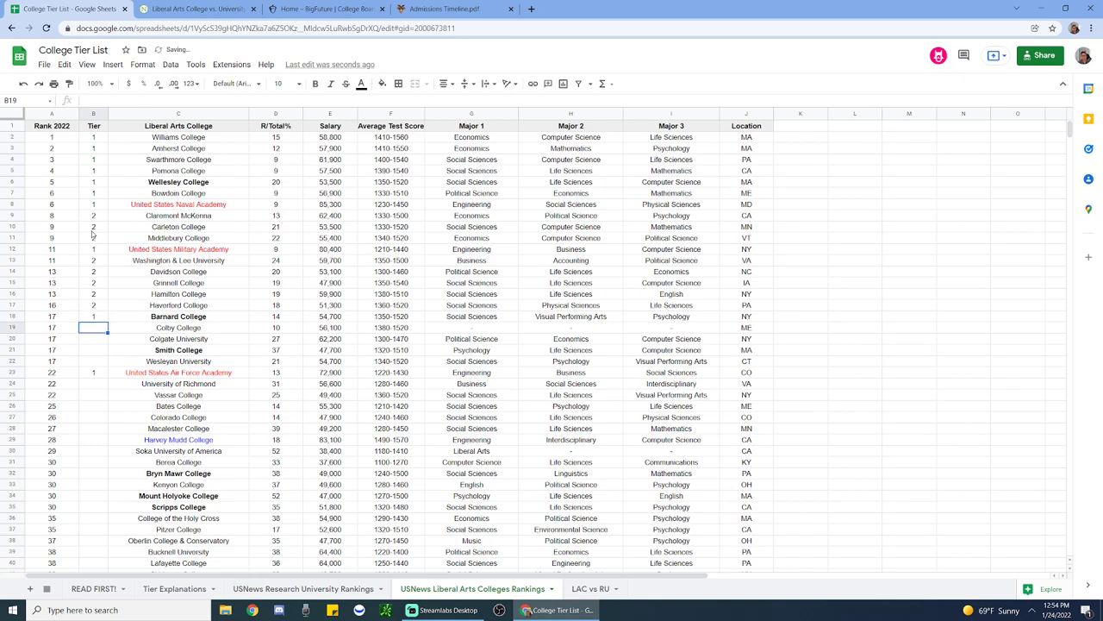
key("Down")
key("Down")
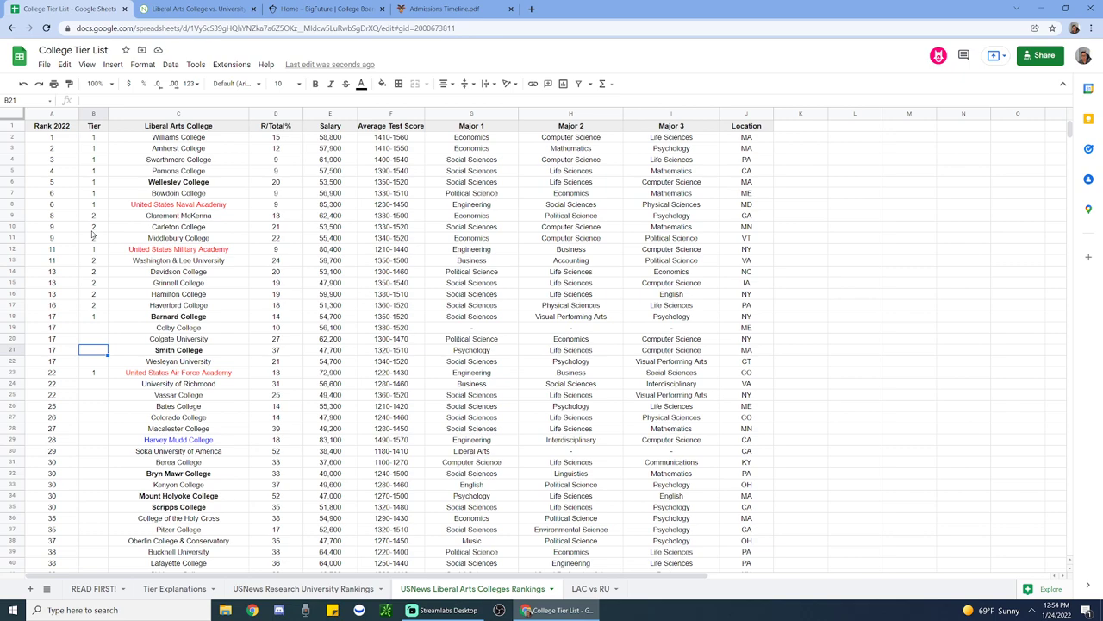
type("2")
key("Down")
key("Down")
key("Down")
key("Up")
key("Up")
key("Up")
key("Up")
key("Up")
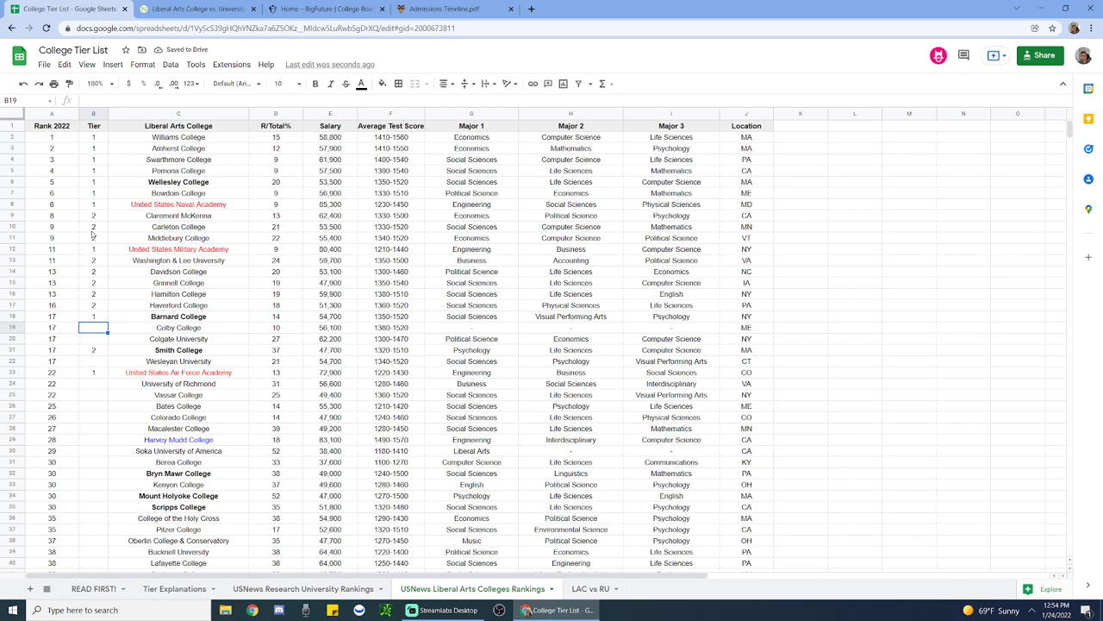
type("2")
key("Down")
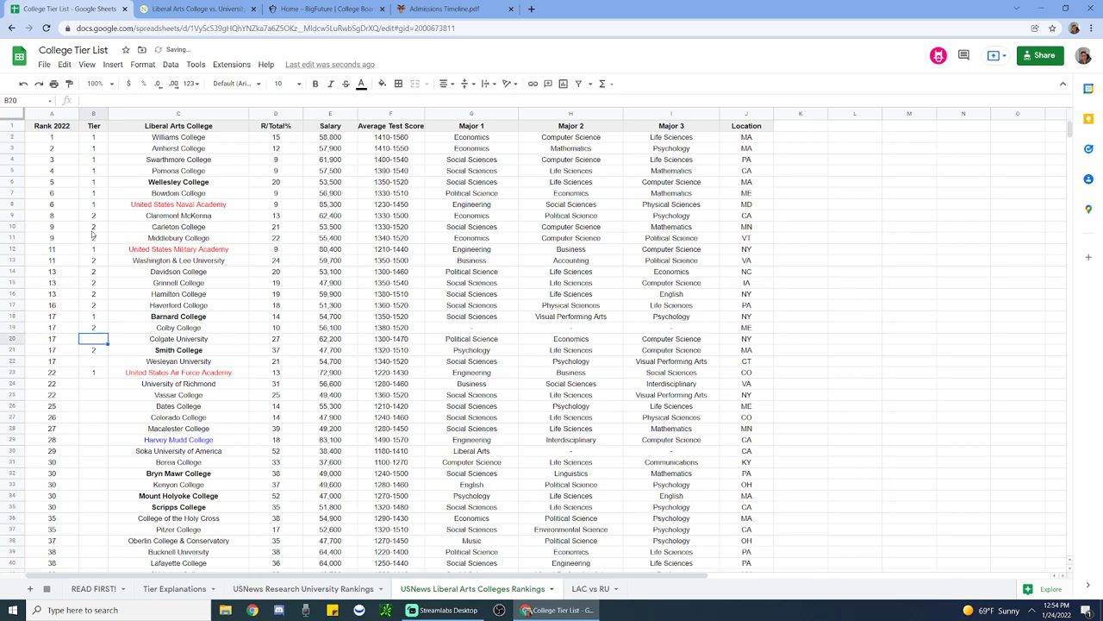
type("2")
key("Down")
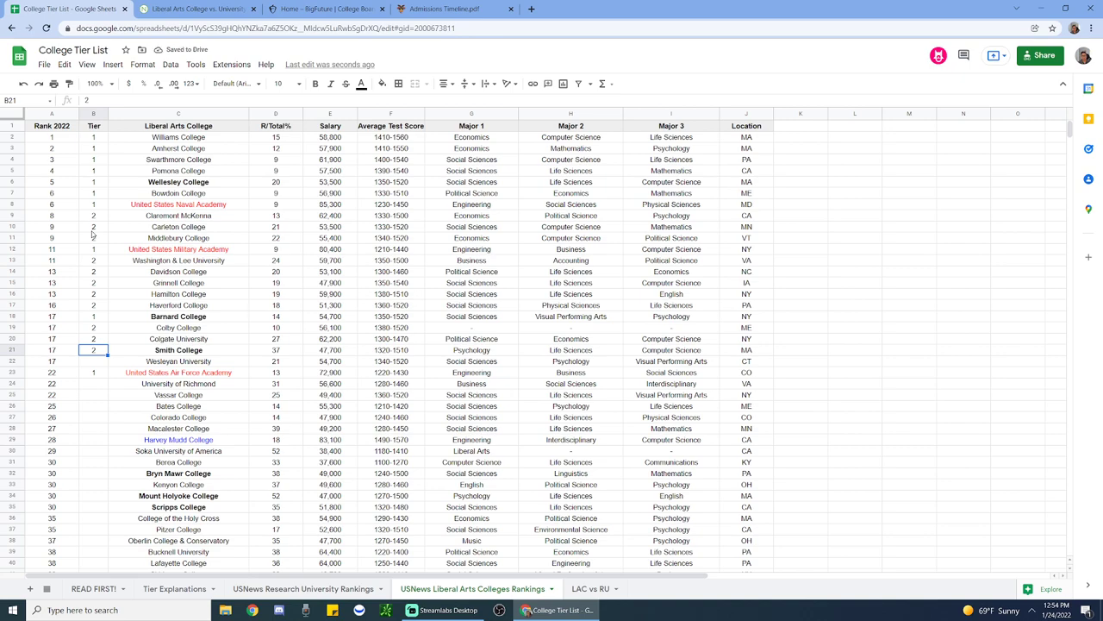
key("Down")
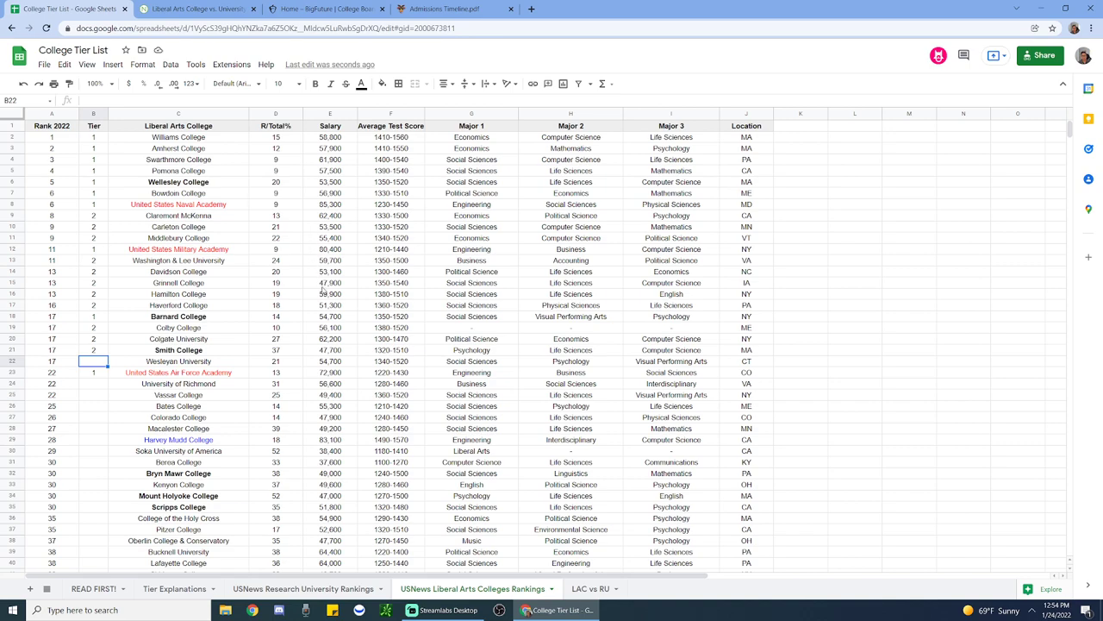
left_click_drag(272, 362, 387, 361)
left_click_drag(256, 337, 255, 362)
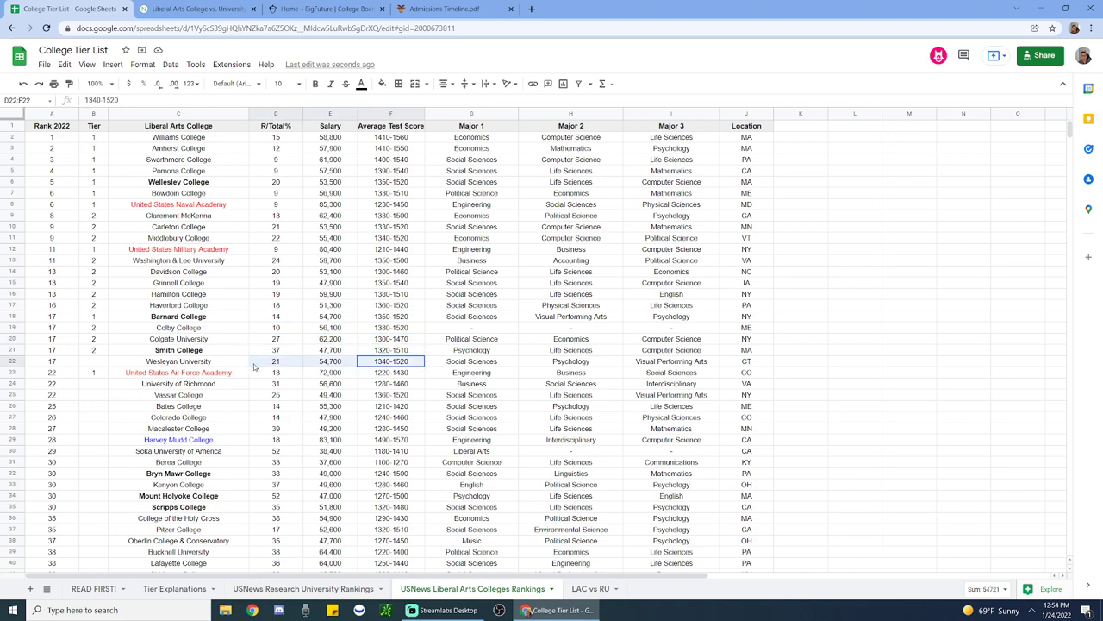
left_click(257, 352)
left_click_drag(276, 139, 289, 386)
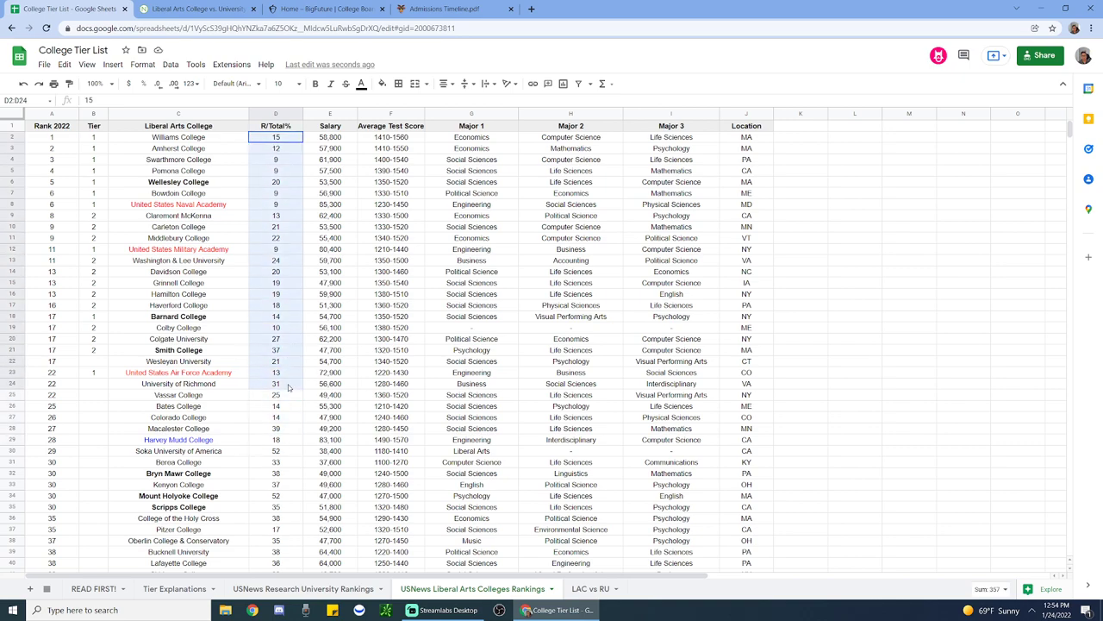
left_click_drag(276, 138, 288, 421)
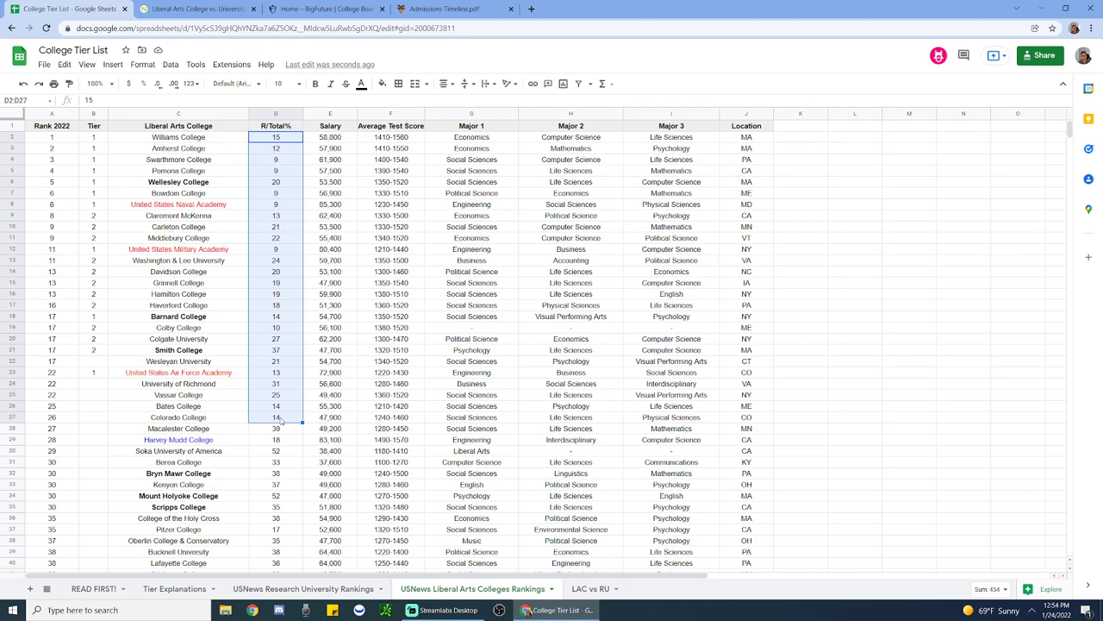
left_click(283, 363)
left_click_drag(276, 138, 286, 386)
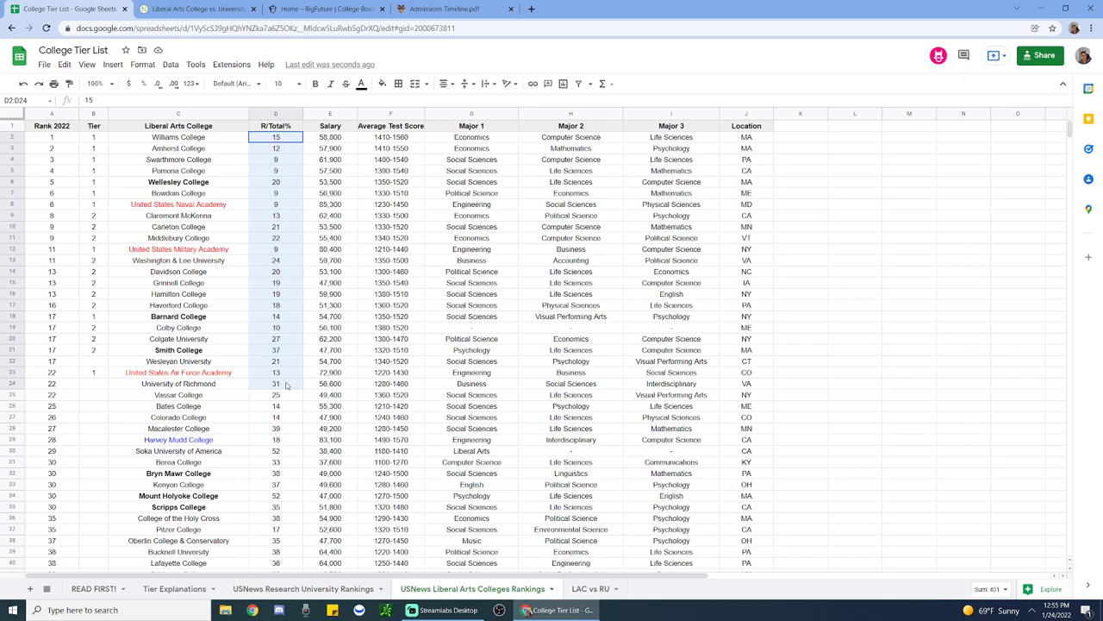
left_click(287, 386)
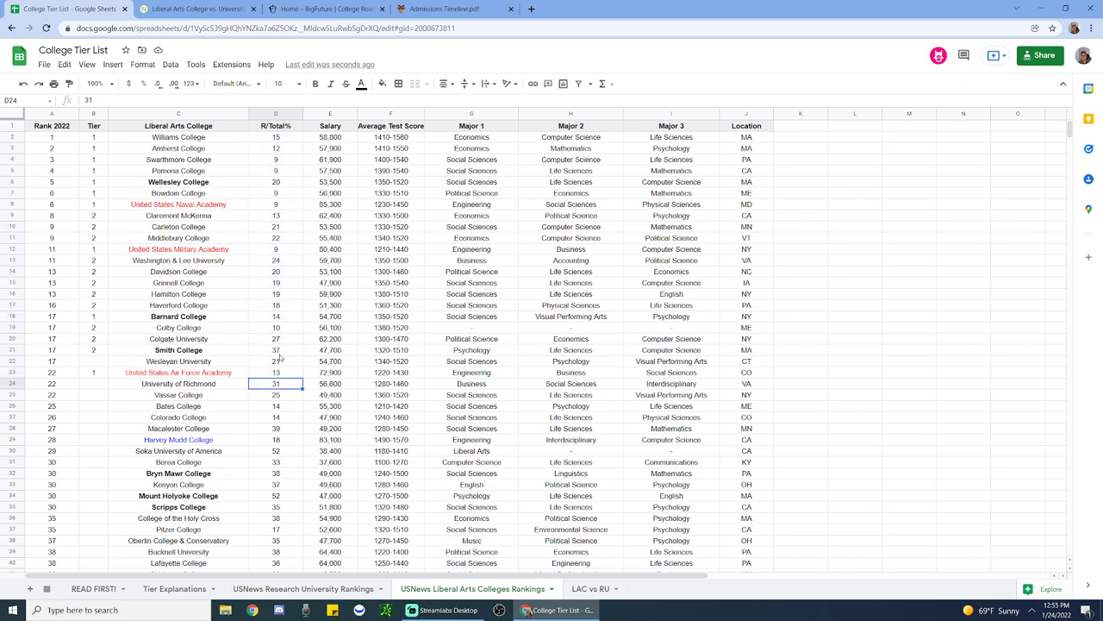
left_click(278, 362)
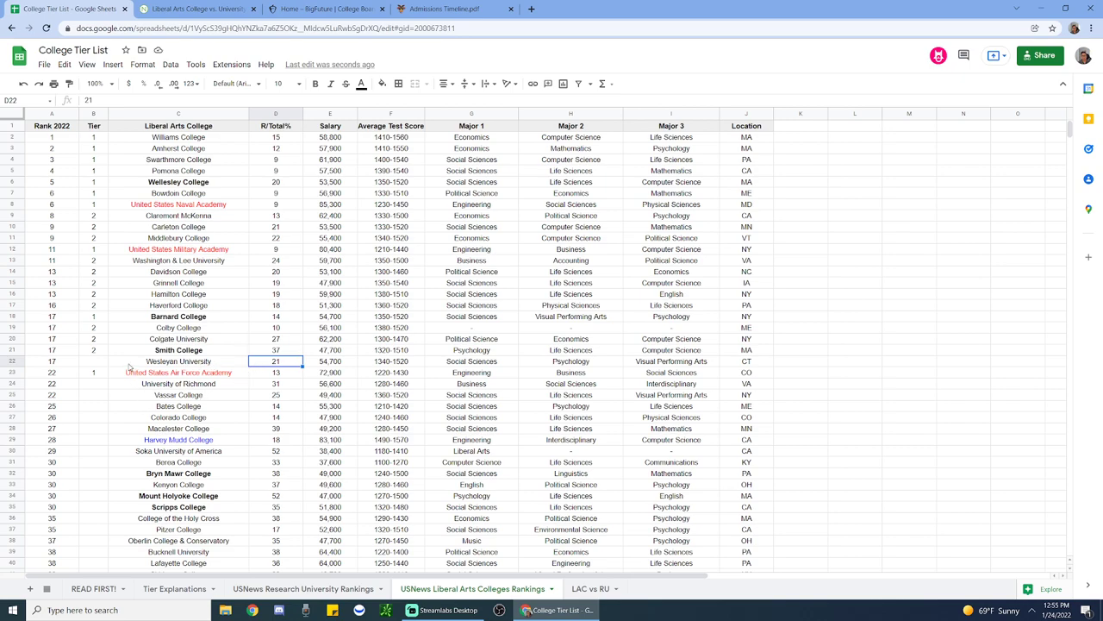
left_click(193, 363)
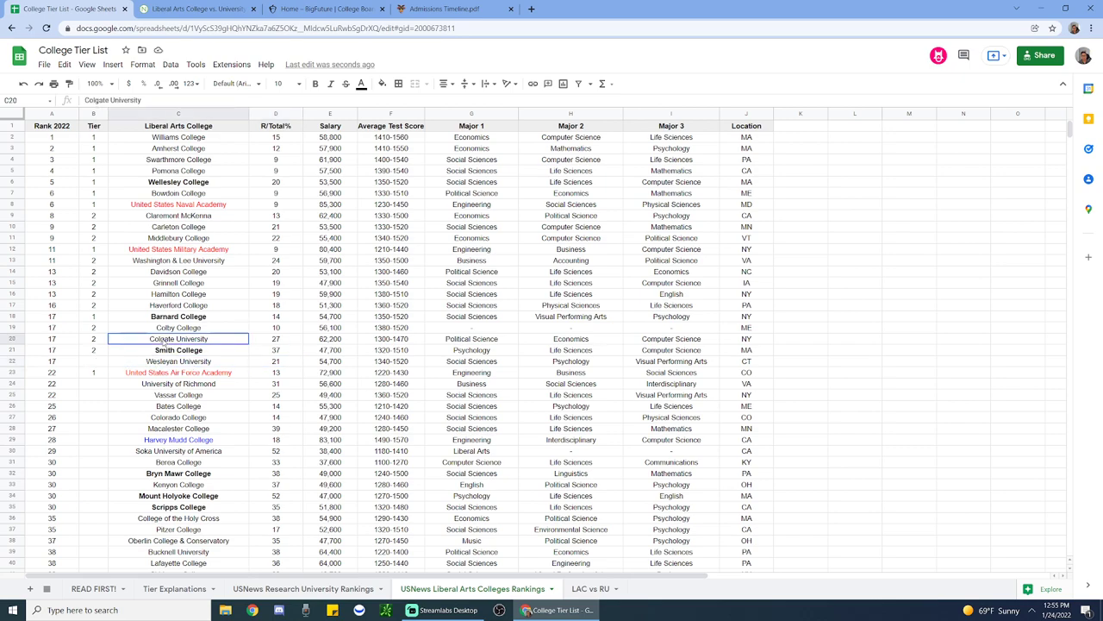
left_click(163, 342)
left_click(97, 362)
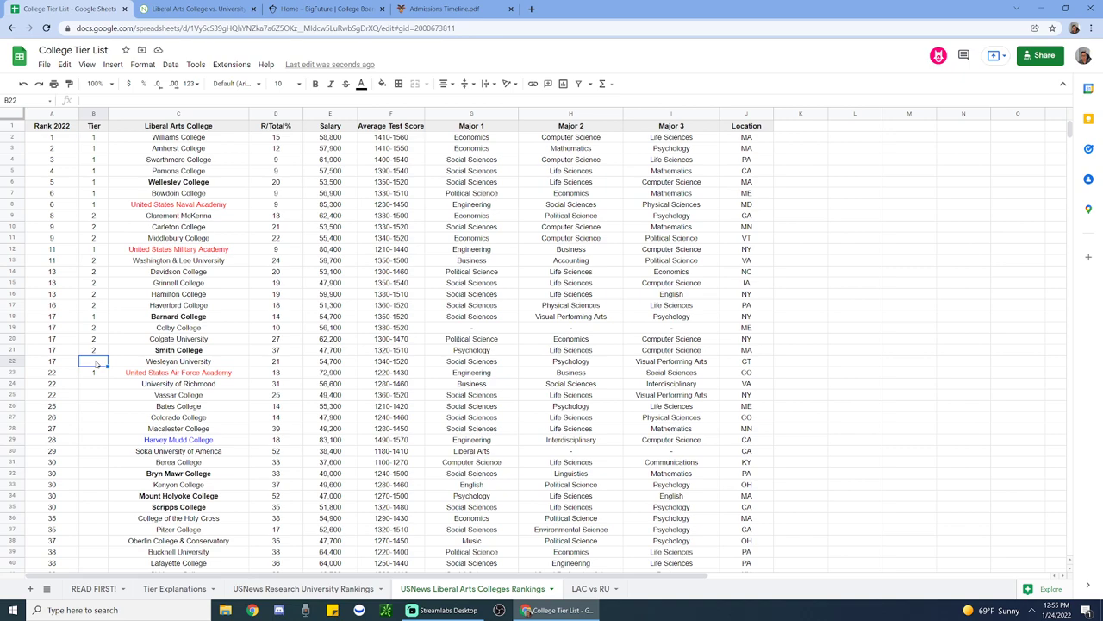
left_click_drag(228, 398, 283, 425)
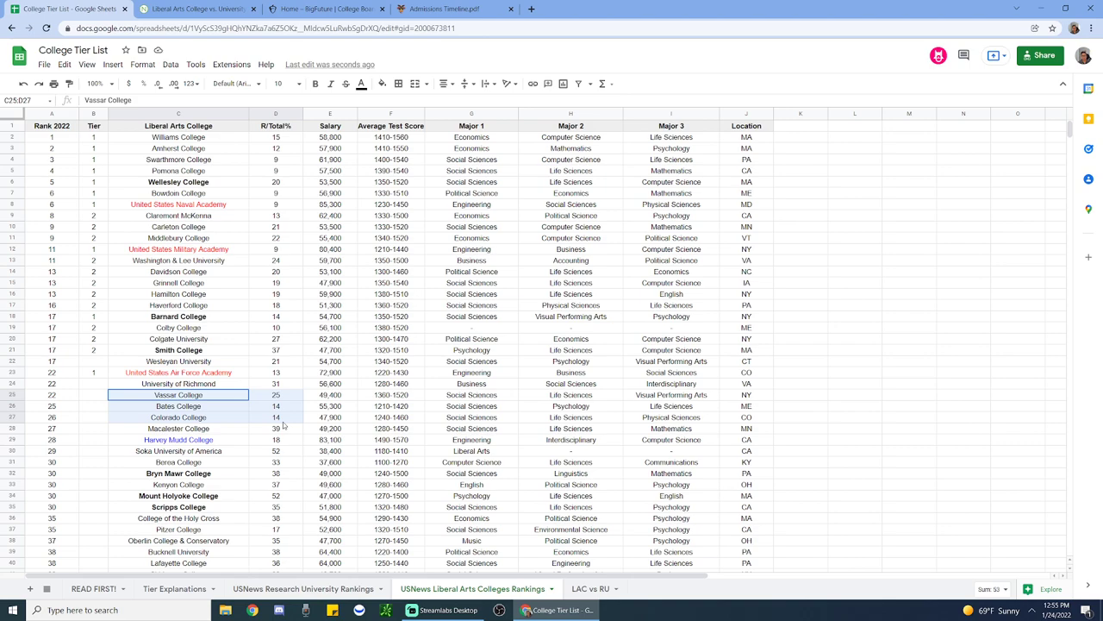
mouse_move(277, 442)
left_mouse_down()
mouse_move(45, 443)
mouse_move(268, 444)
left_mouse_up()
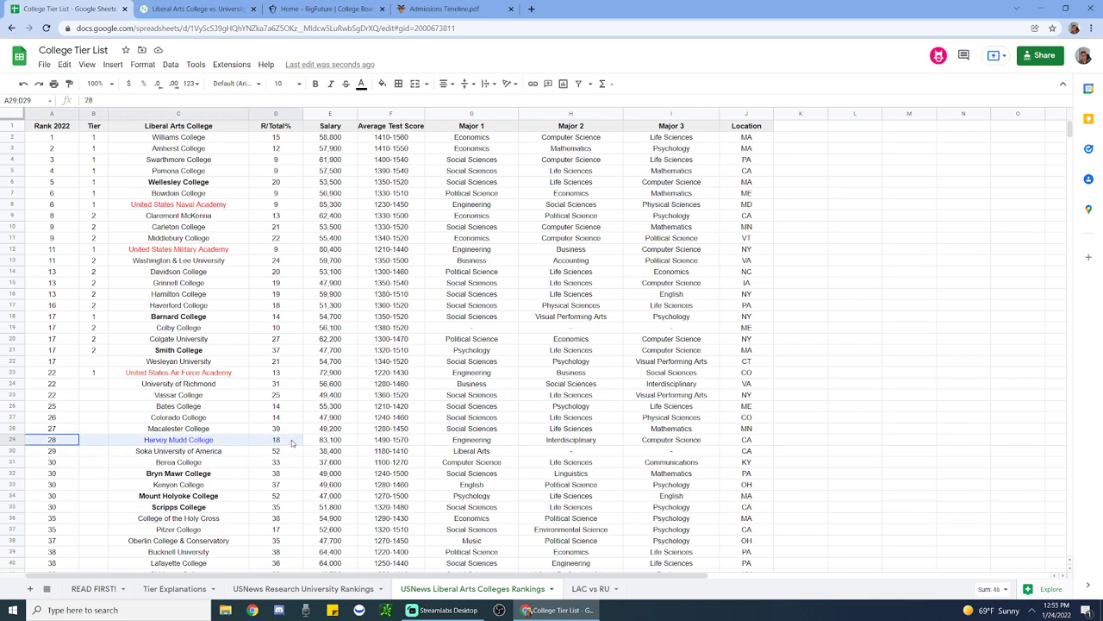
Step: Enter tier 1 for Harvey Mudd College in B29 and compare it against the top-ranked colleges
left_click(97, 442)
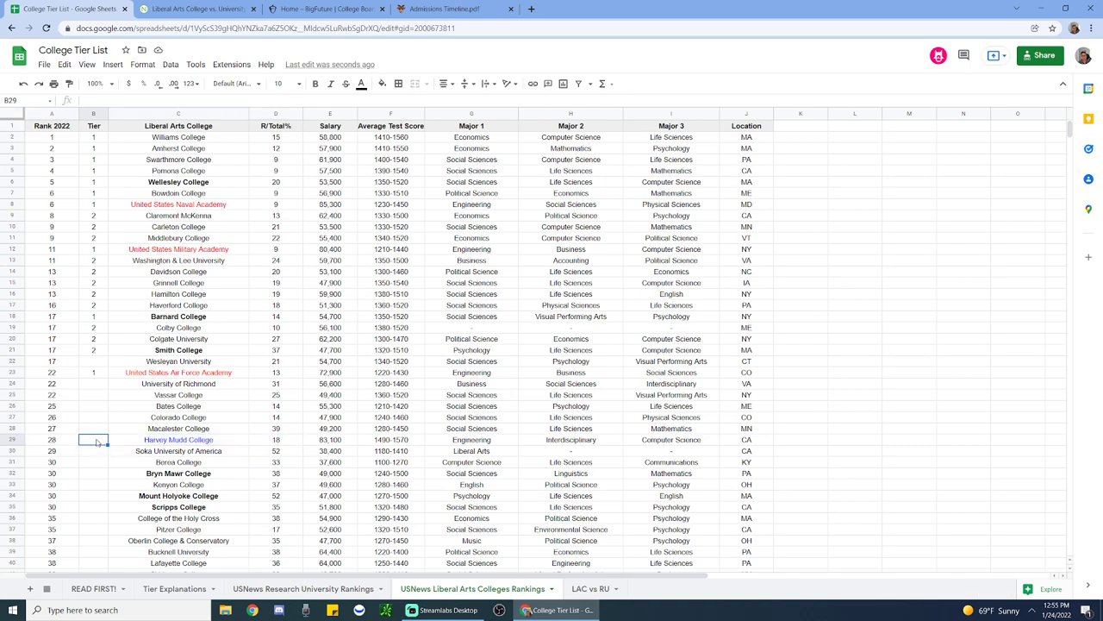
type("1")
left_click_drag(146, 443, 215, 443)
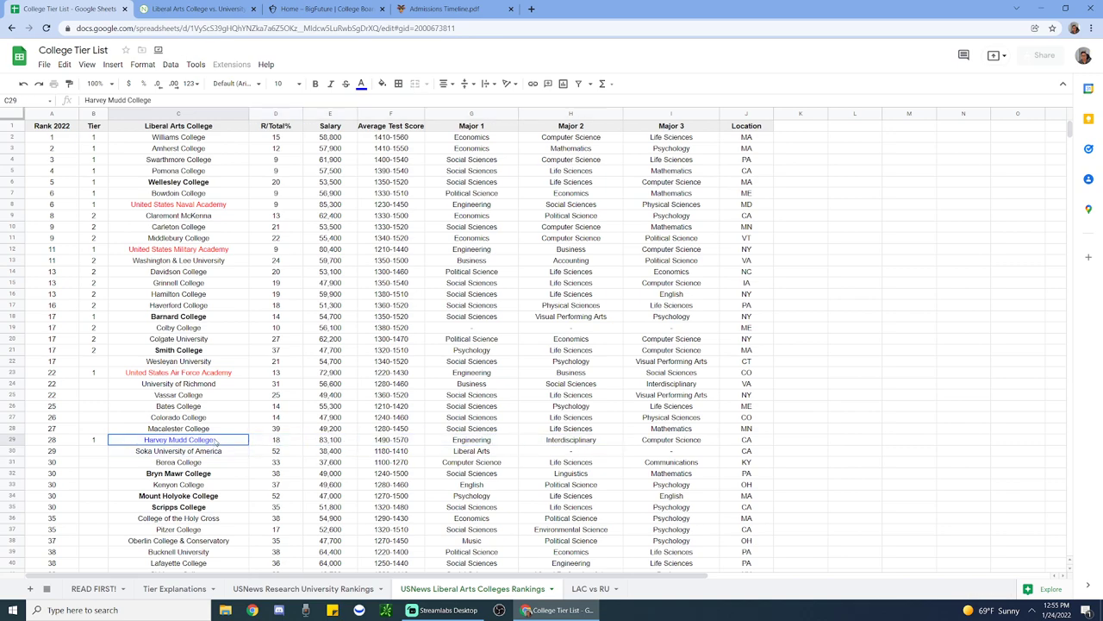
left_click(89, 441)
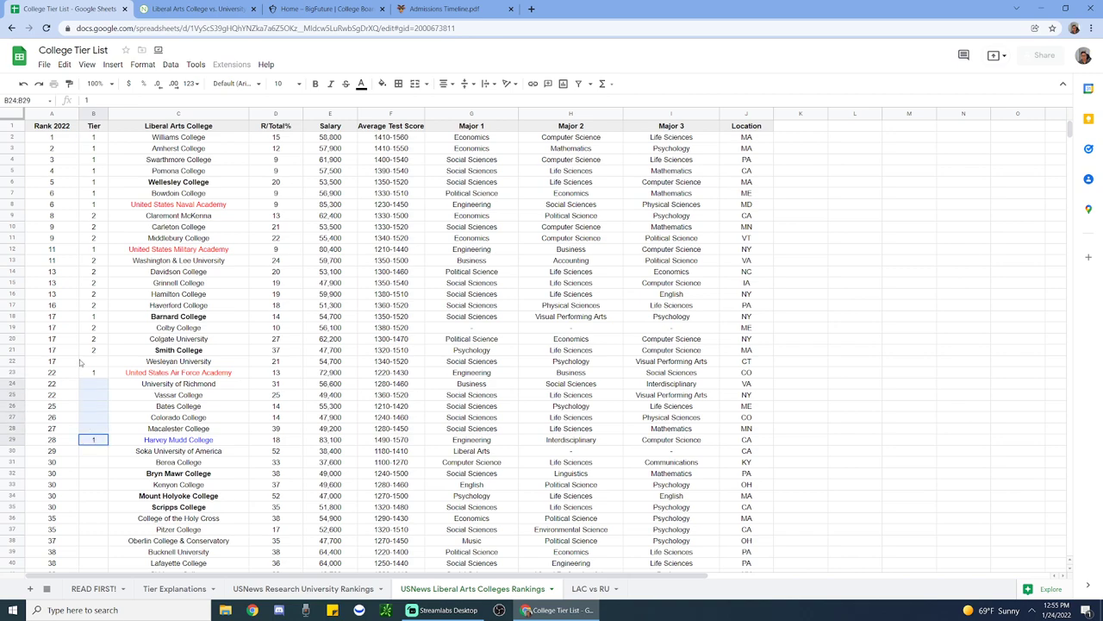
left_click_drag(169, 138, 185, 426)
left_click_drag(51, 159, 70, 409)
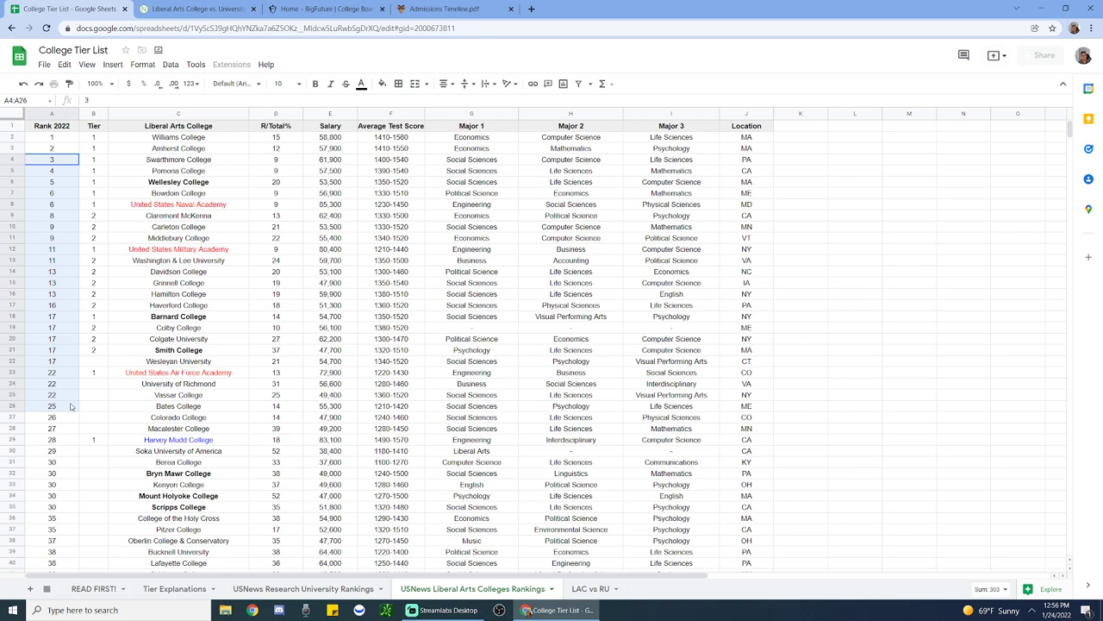
left_click(95, 362)
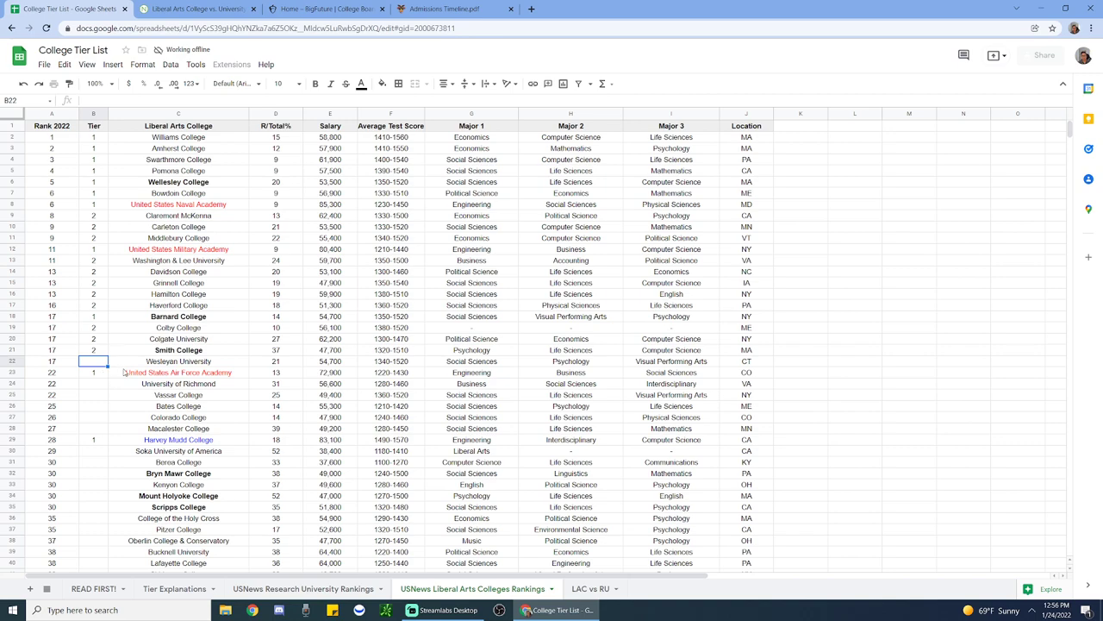
Step: Give Wesleyan tier 2 and University of Richmond tier 3, skipping the Air Force Academy
type("2")
key("Return")
key("Down")
type("3")
key("Return")
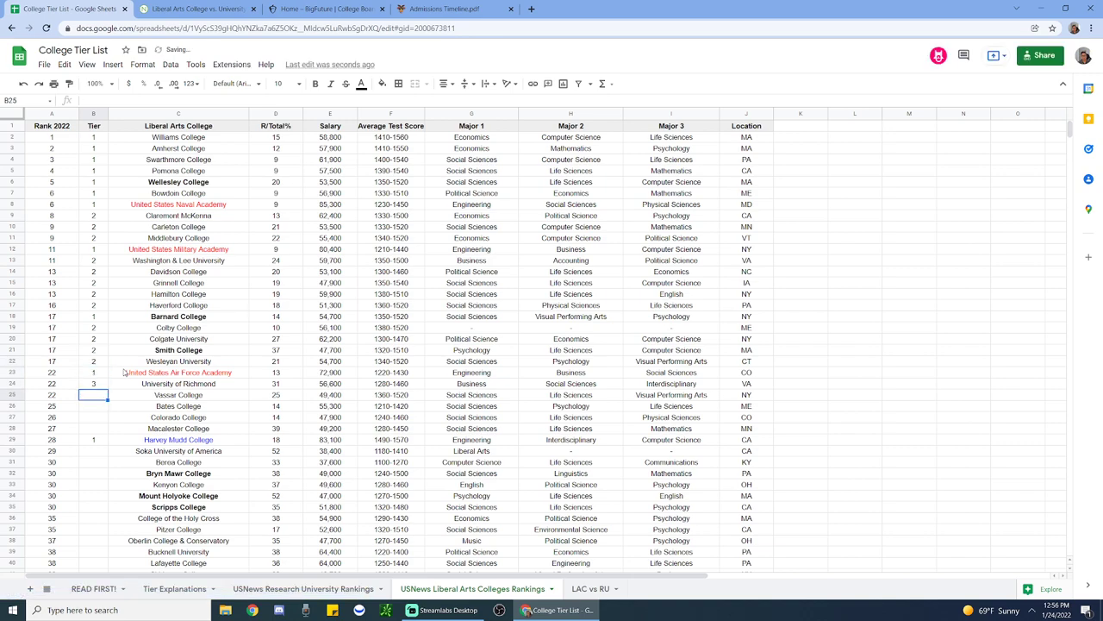
Step: Give Vassar, Bates and Colorado College tier 2 and Macalester tier 3
type("2")
key("Return")
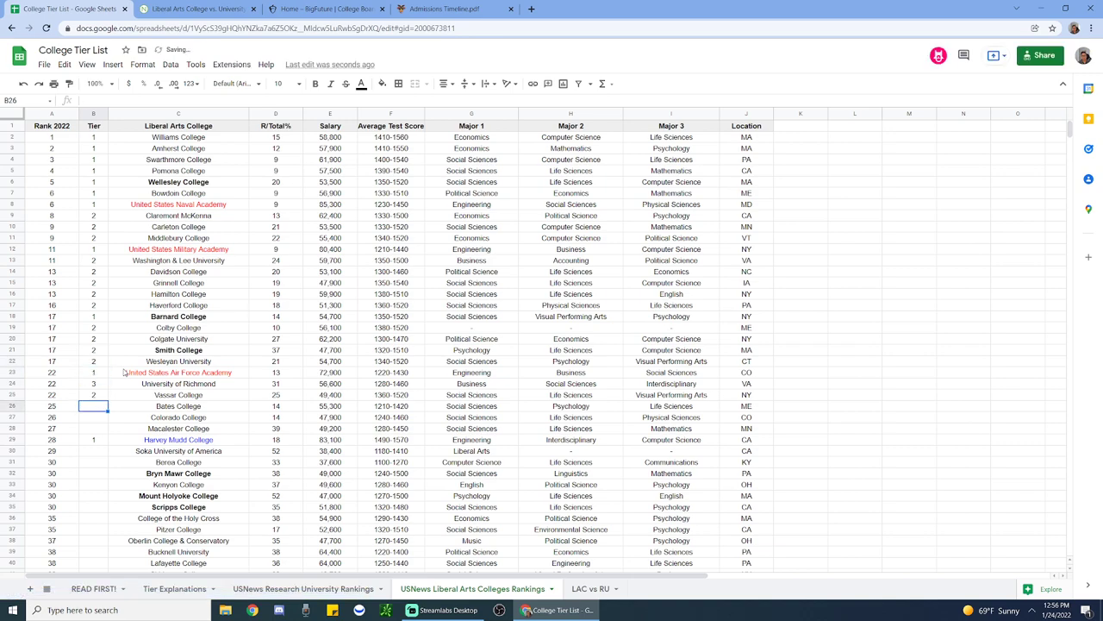
type("2")
key("Return")
type("2")
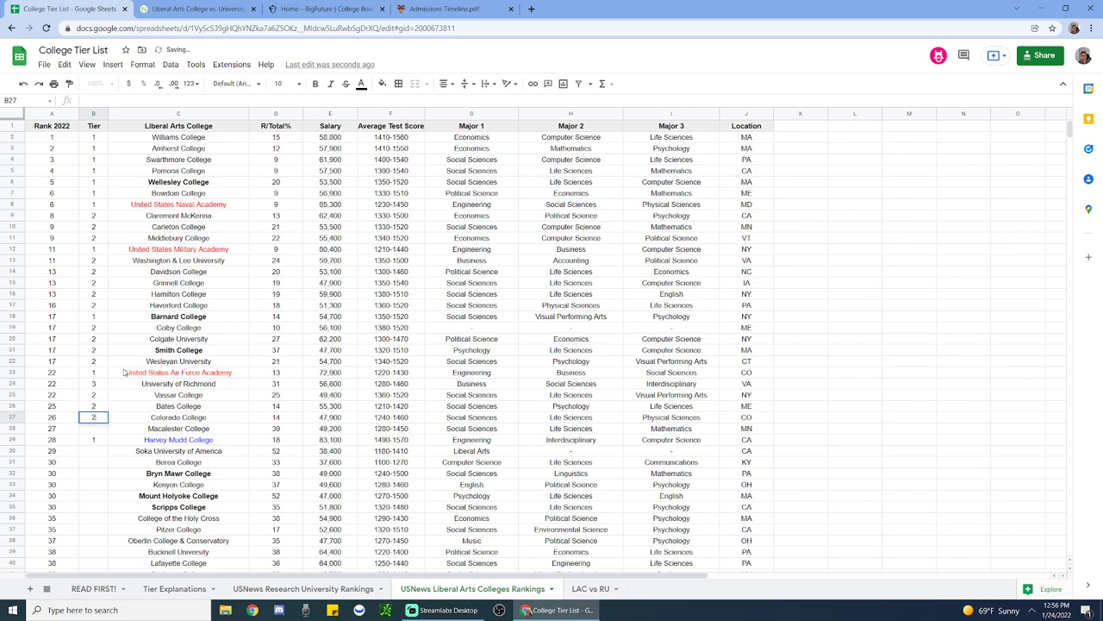
key("Return")
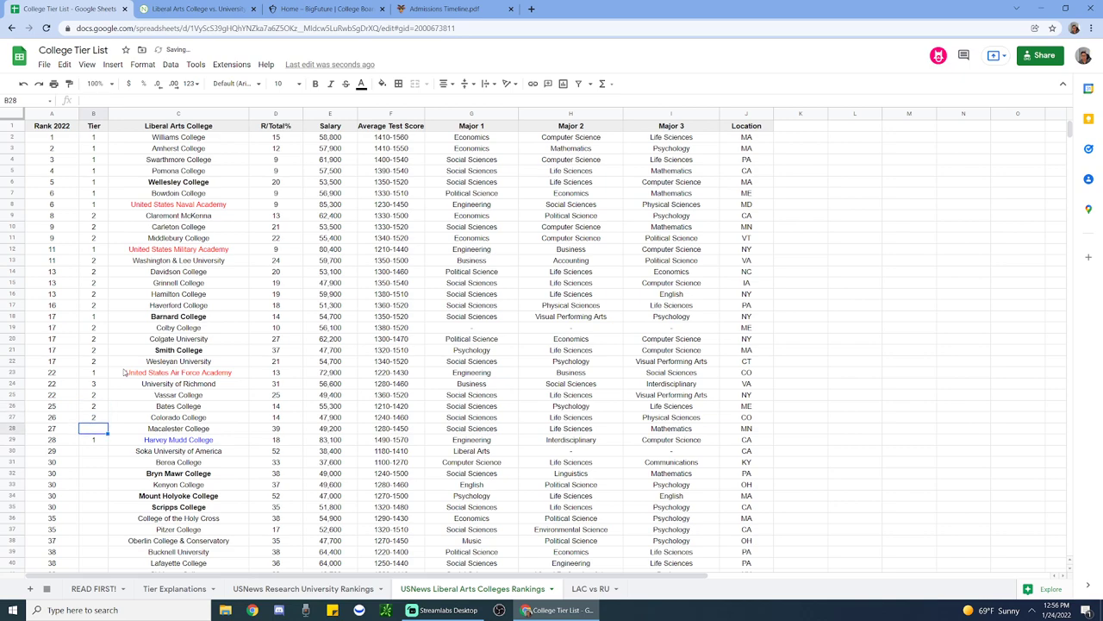
type("3")
key("Return")
key("Down")
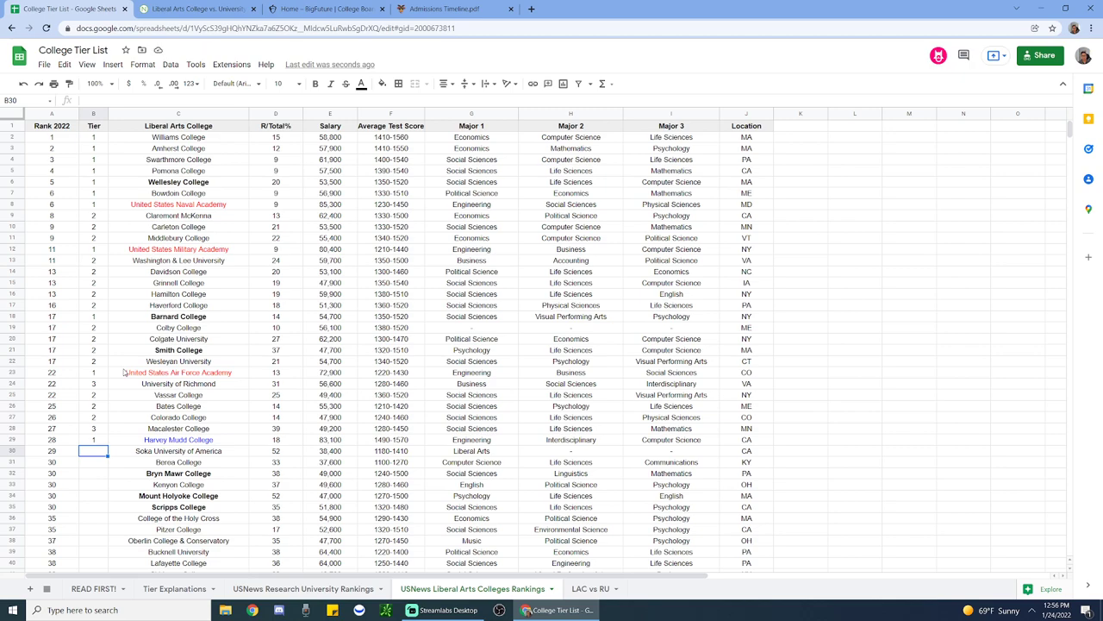
Step: Give Bryn Mawr and Scripps College tier 3, and Mount Holyoke tier 4
scroll(125, 372, "down", 5)
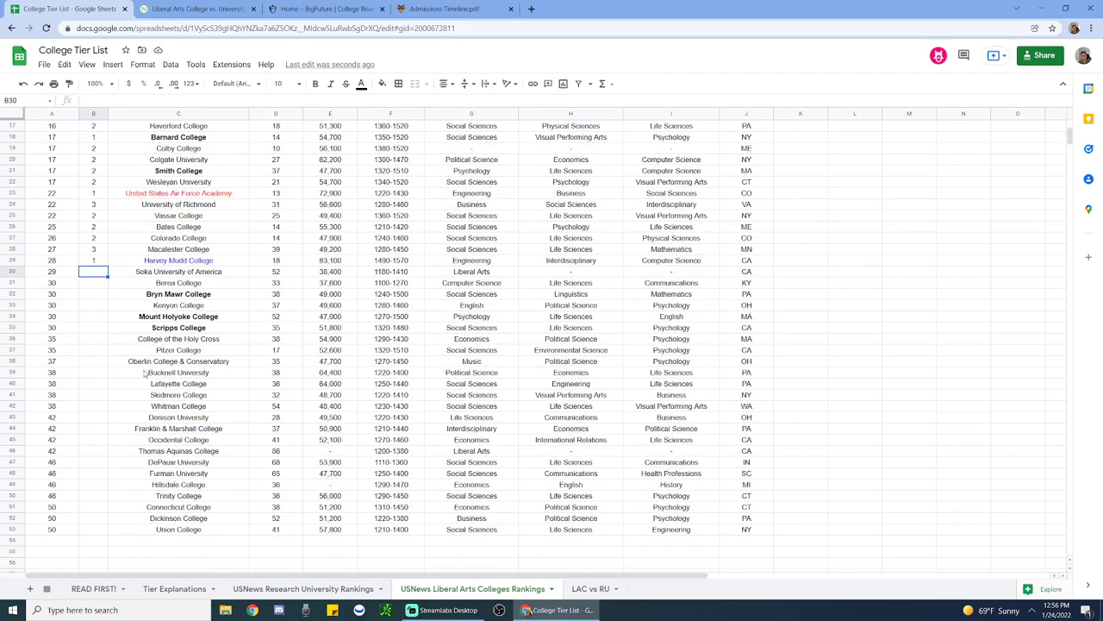
key("Down")
key("Down")
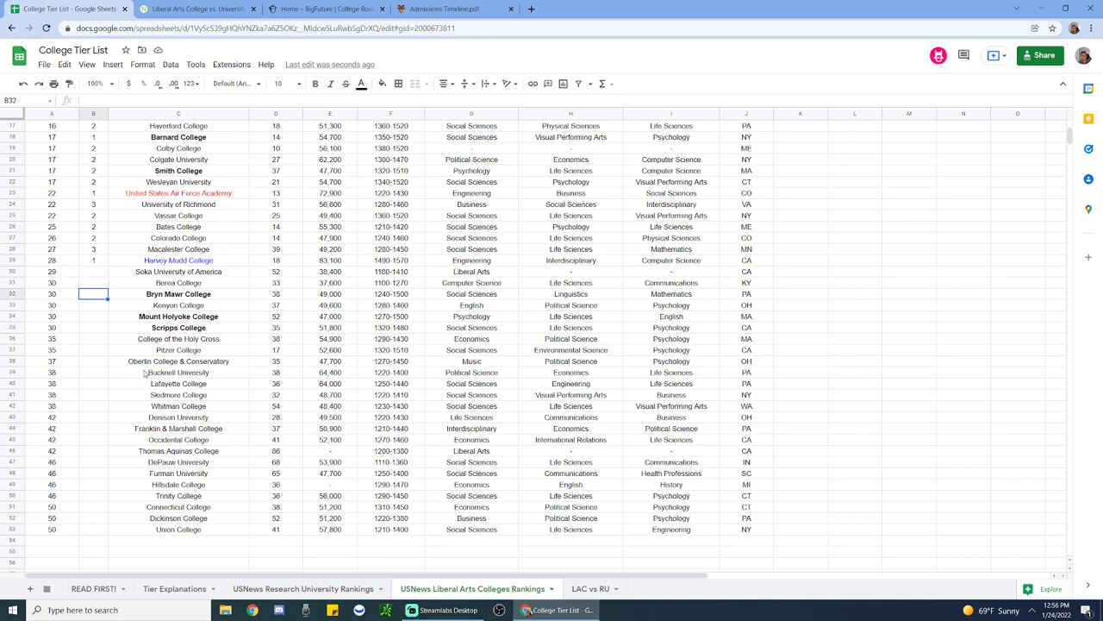
type("3")
key("Down")
key("Down")
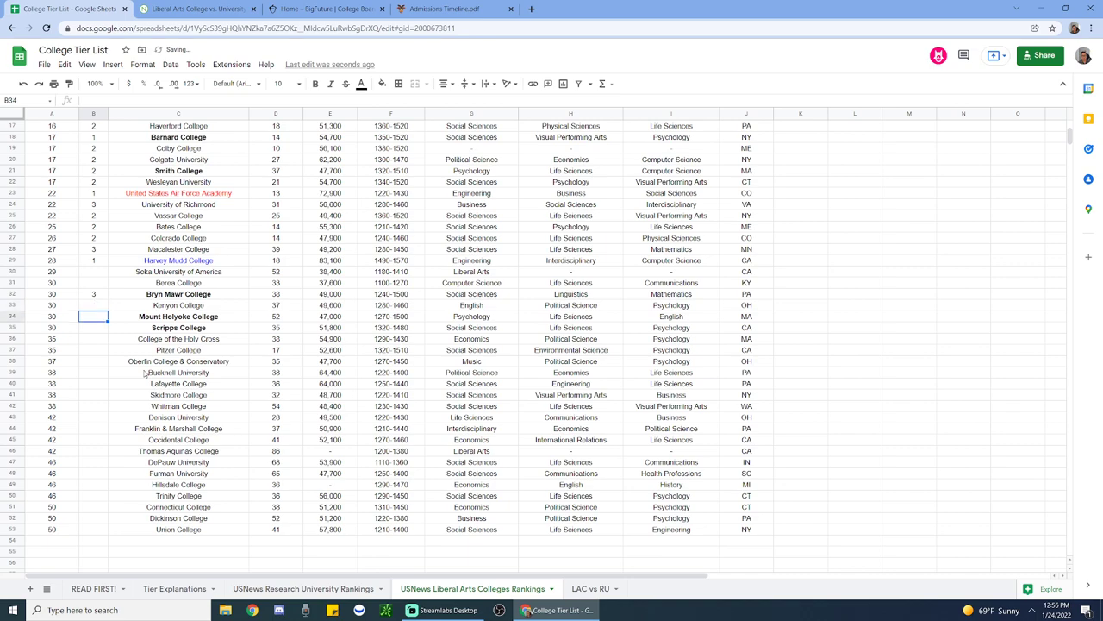
key("Down")
type("3")
key("Up")
type("4")
key("Up")
key("Up")
key("Up")
key("Up")
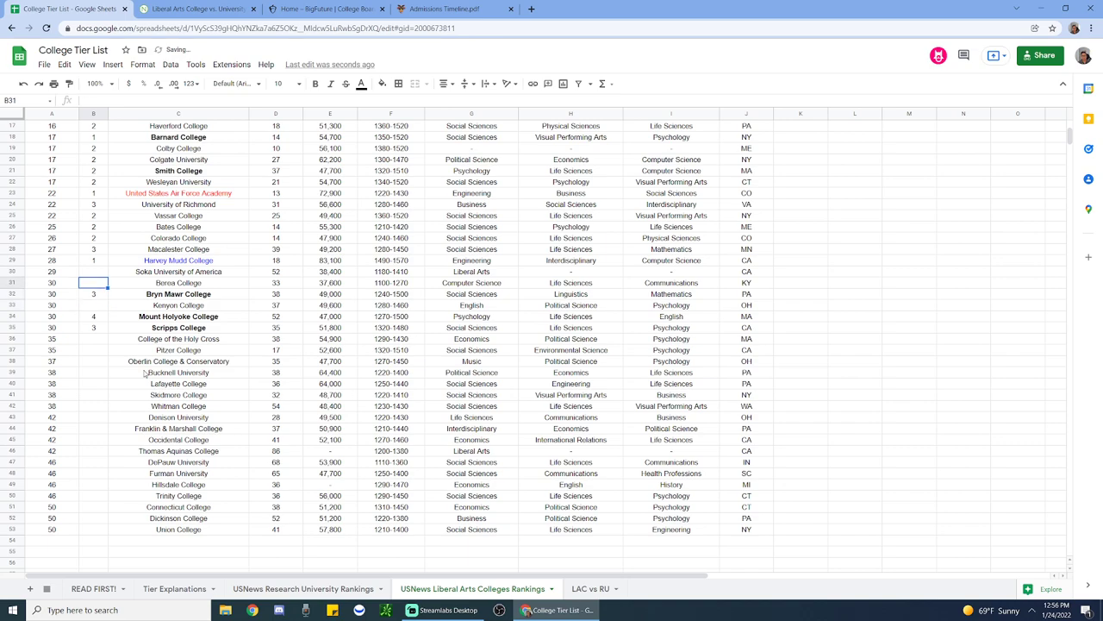
type("4")
key("Return")
Step: Give Berea, Kenyon and Pitzer tier 3 and College of the Holy Cross tier 4
type("3")
key("Return")
key("Down")
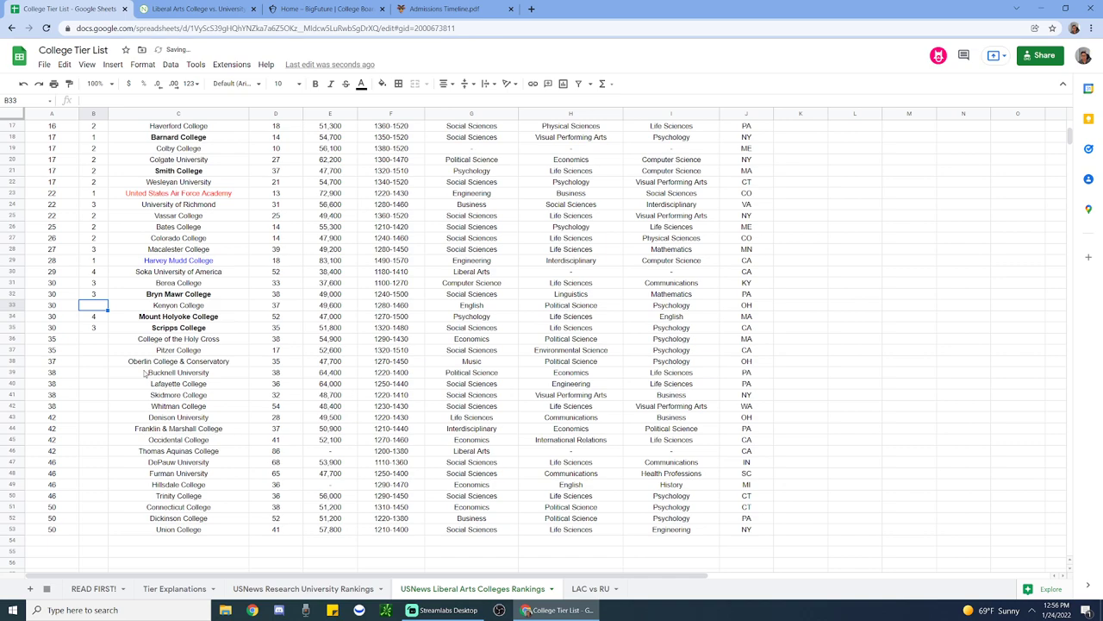
type("3")
key("Return")
key("Down")
key("Down")
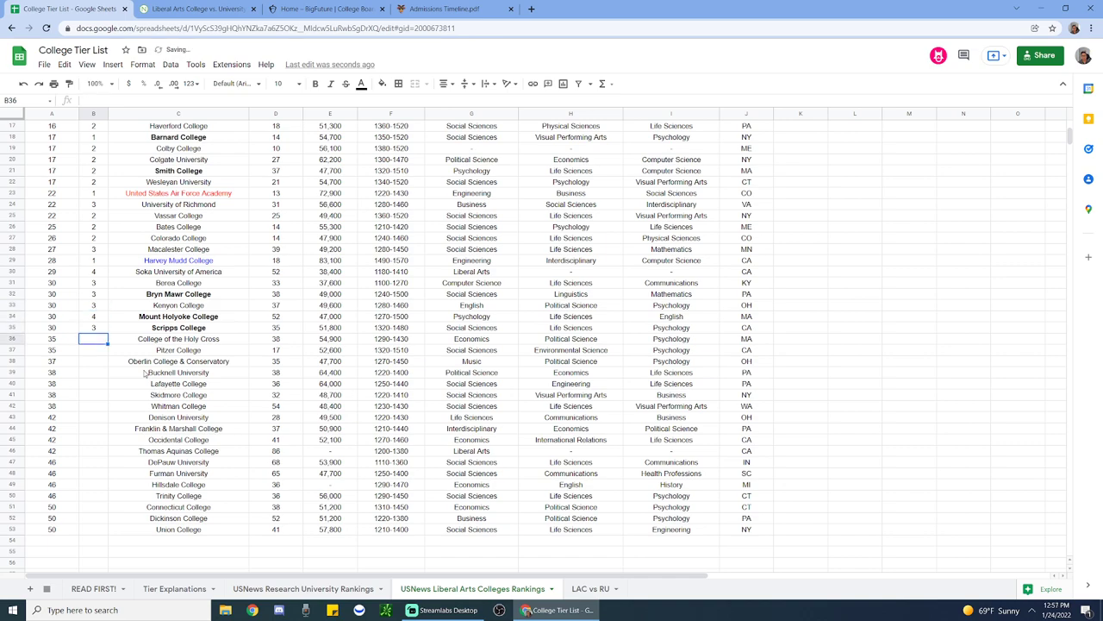
type("4")
key("Return")
type("3")
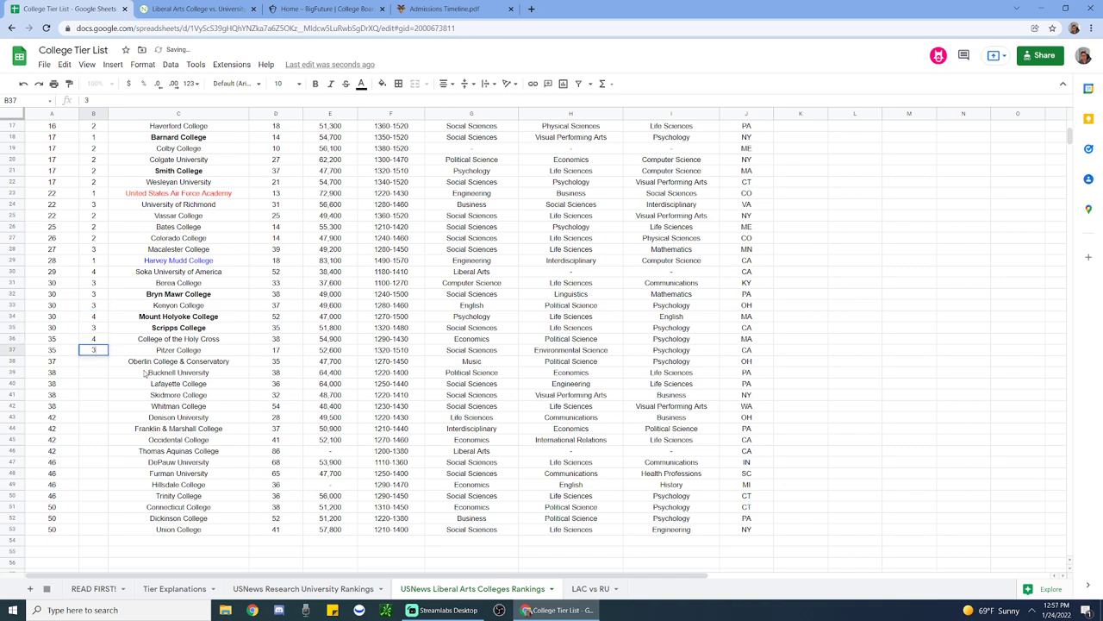
key("Return")
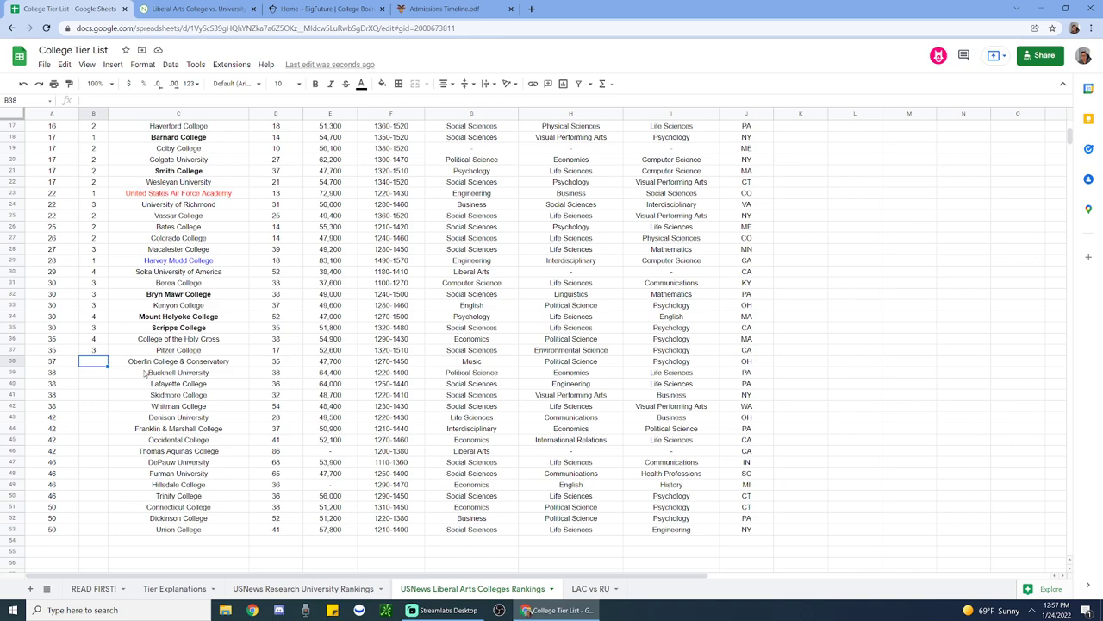
Step: Give Oberlin, Bucknell, Lafayette, Skidmore, Whitman and Denison tier 4
type("4")
key("Return")
type("4")
key("Return")
type("4")
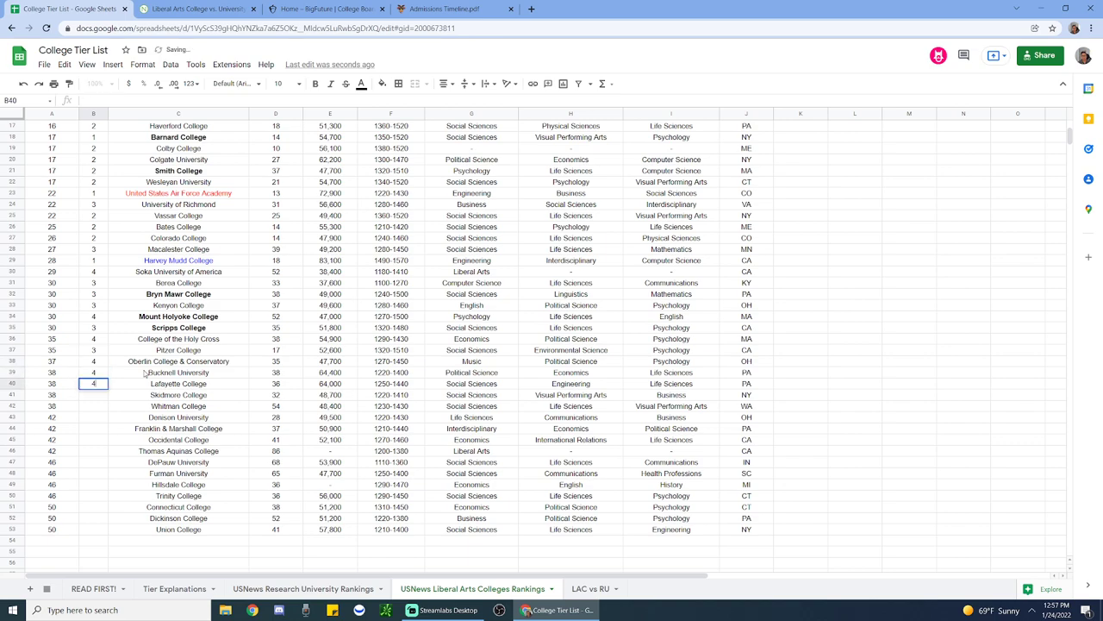
key("Return")
type("4")
key("Return")
type("4")
key("Return")
type("4")
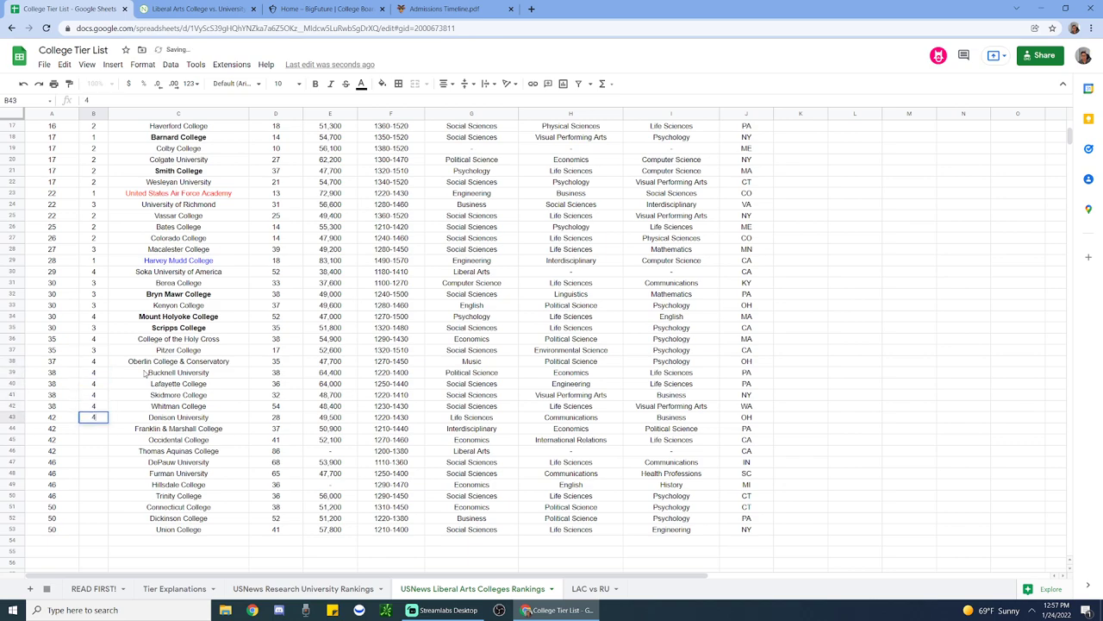
key("Return")
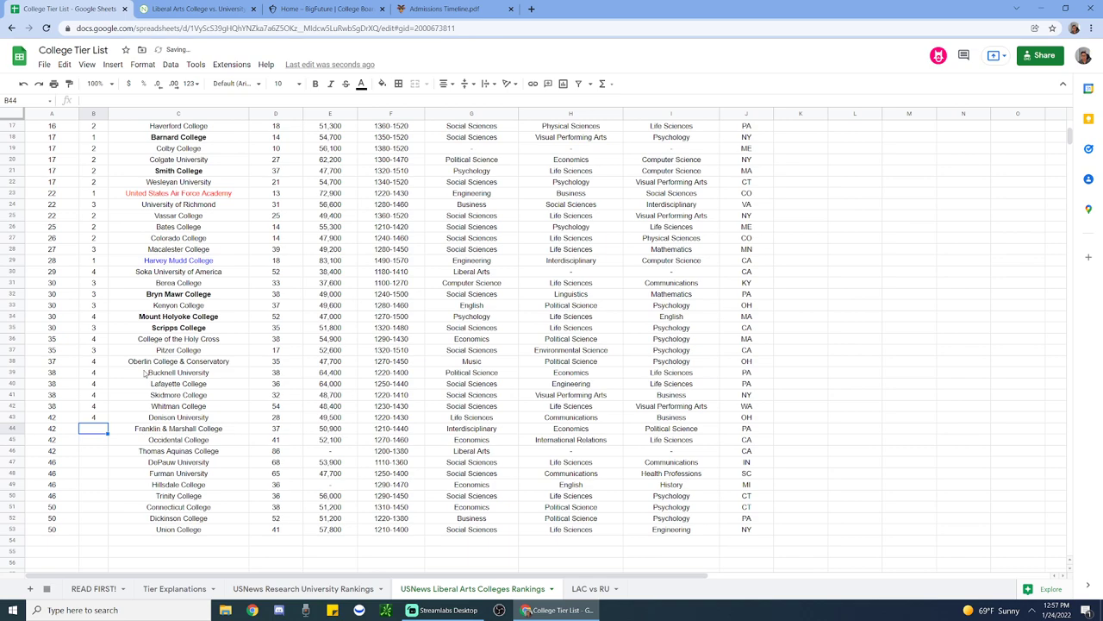
Step: Leaving Franklin & Marshall blank, give Occidental tier 4 and Thomas Aquinas, DePauw, Furman, Hillsdale tier 5
key("Down")
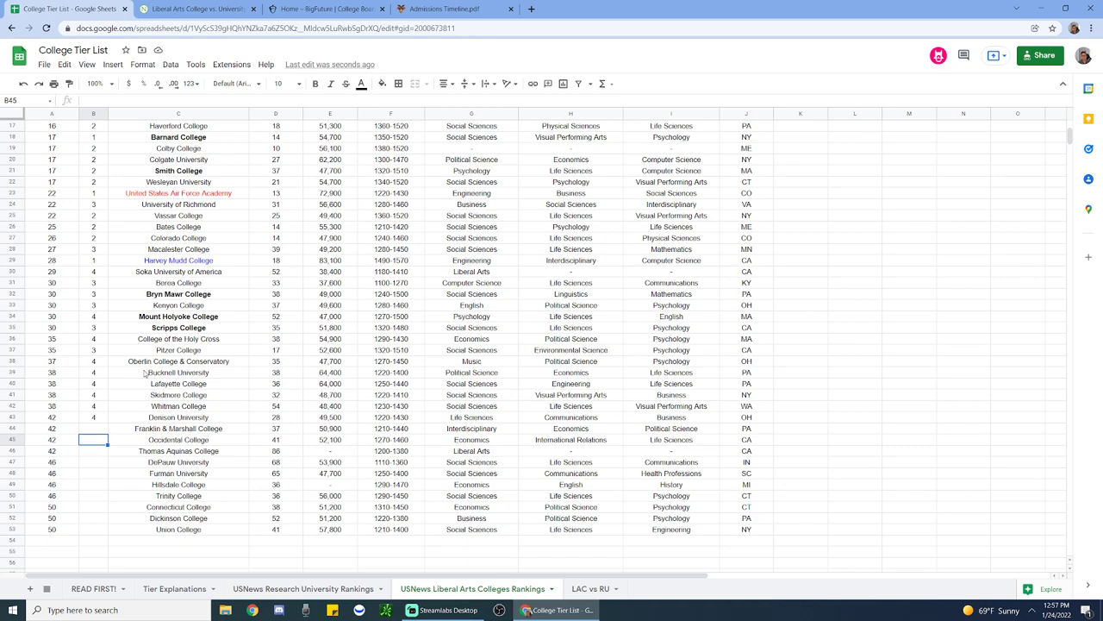
type("4")
key("Up")
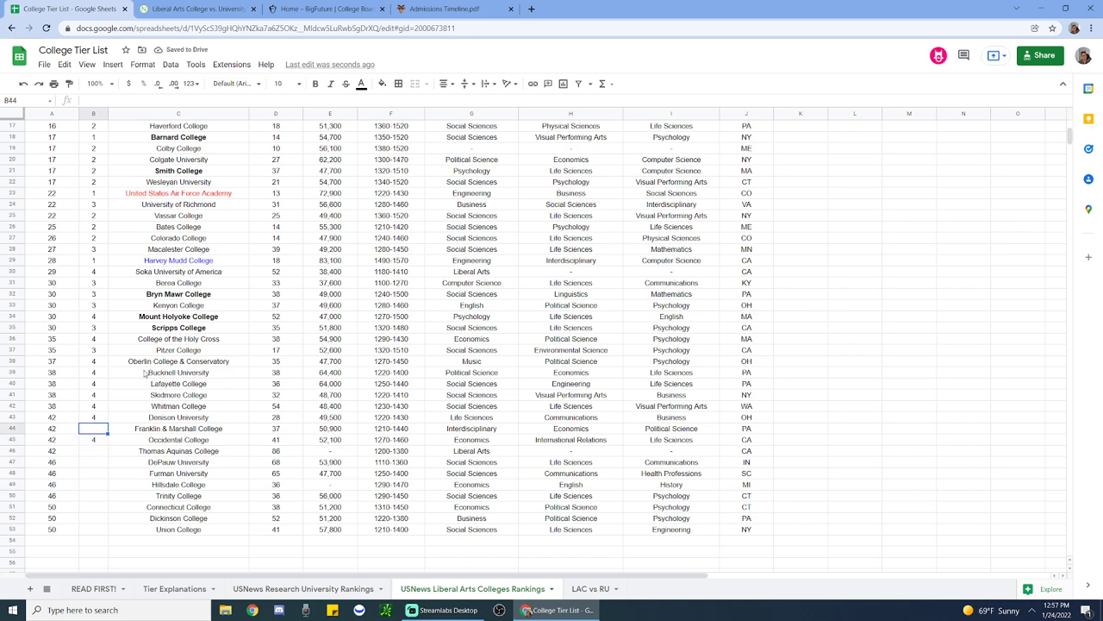
key("Down")
key("Down")
type("5")
key("Return")
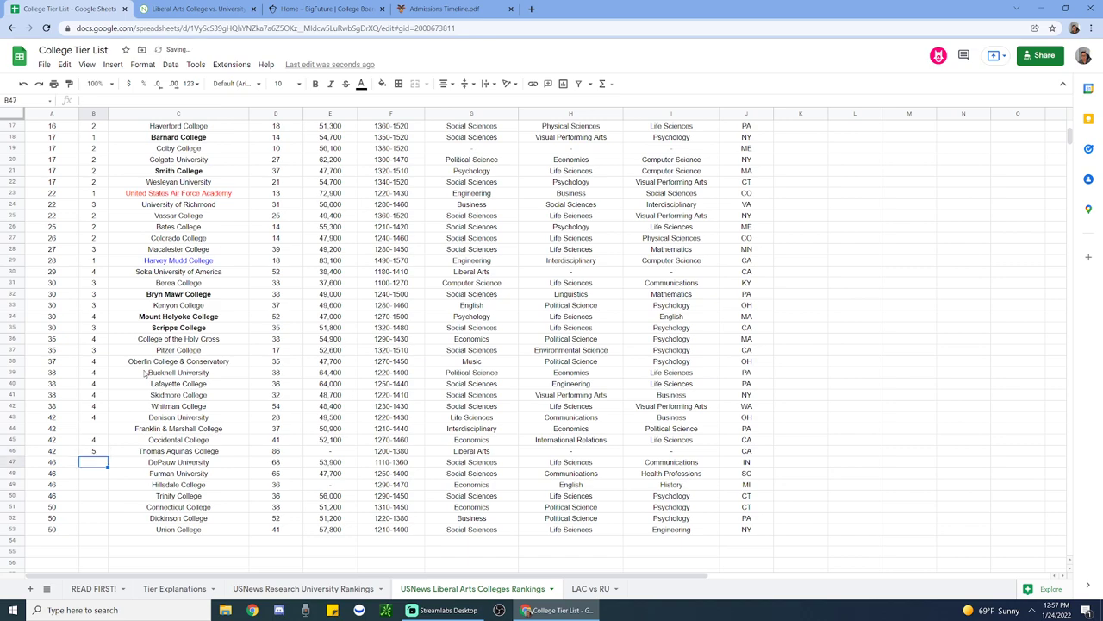
type("5")
key("Return")
type("5")
key("Return")
type("5")
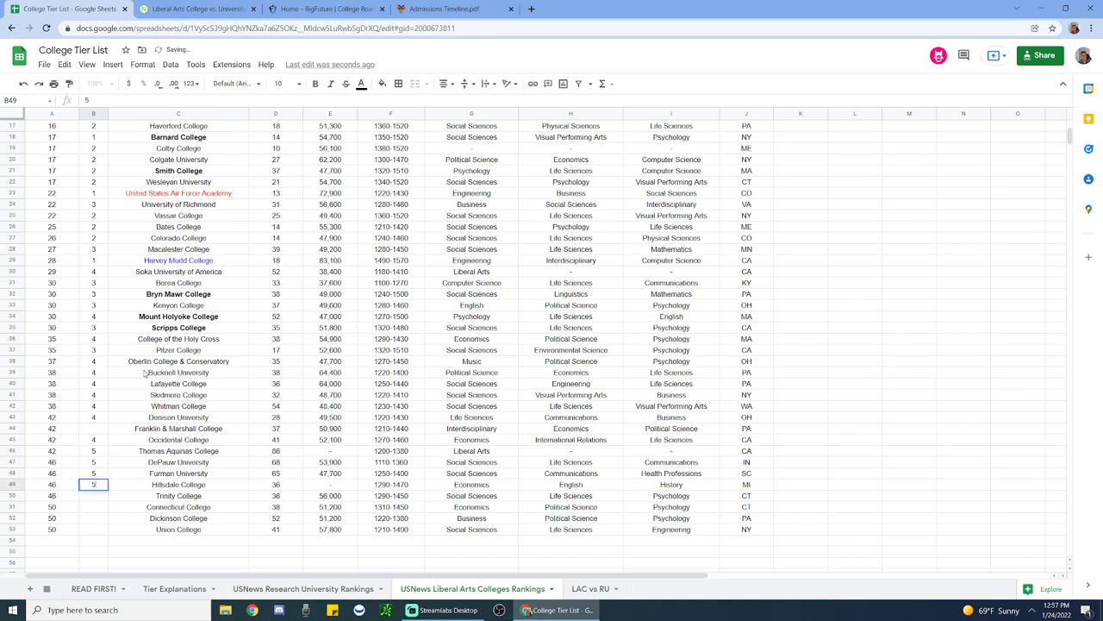
key("Return")
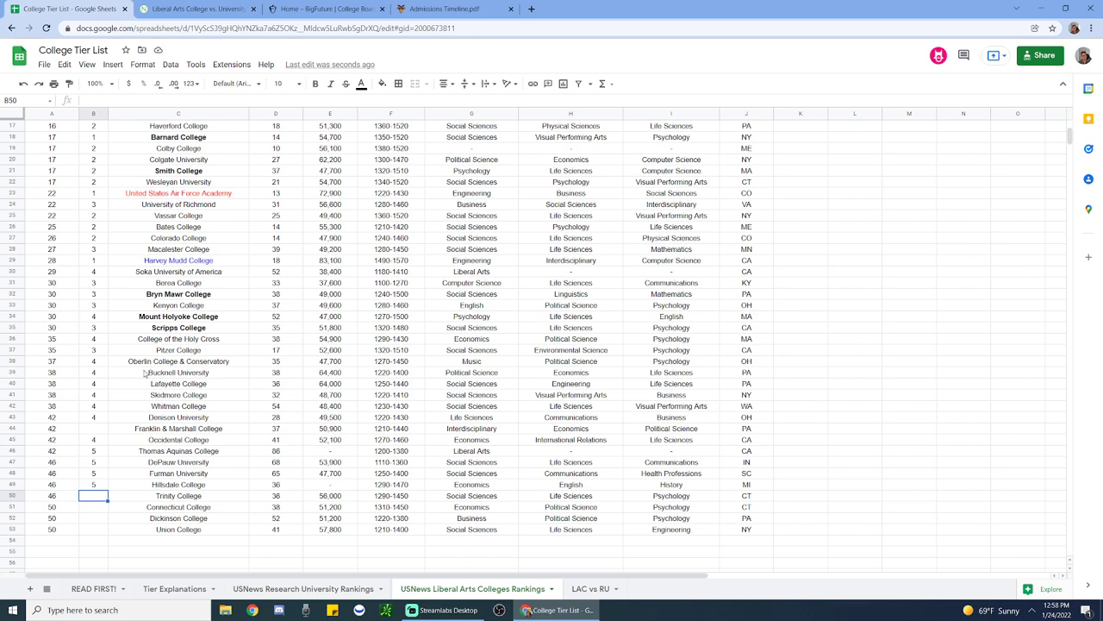
Step: Give Trinity and Connecticut College tier 4 and Dickinson College tier 5
type("4")
key("Return")
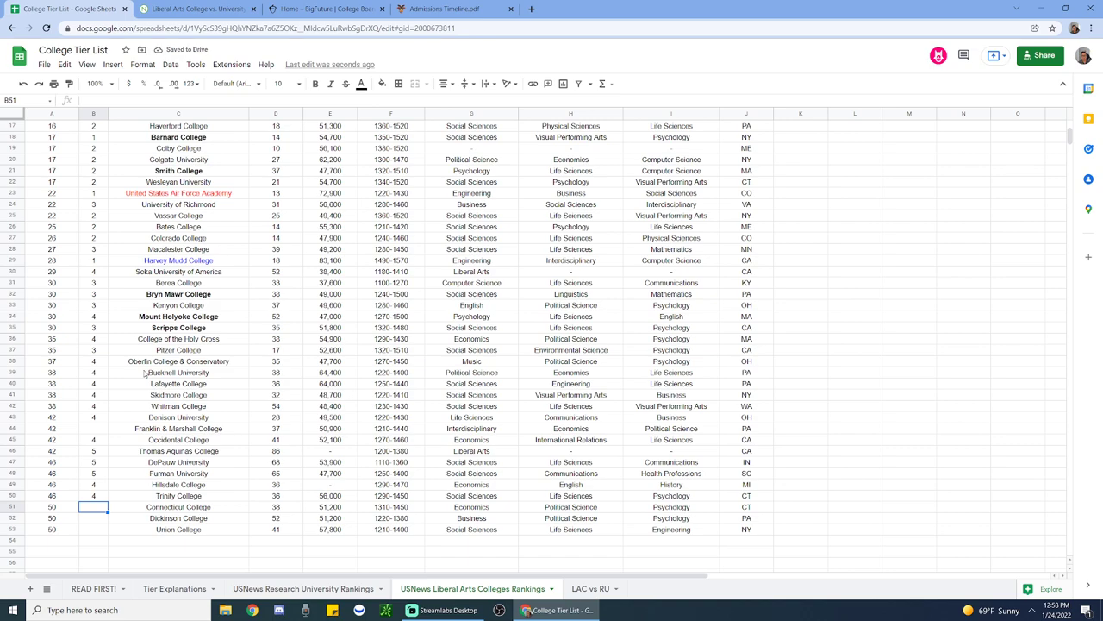
type("4")
key("Return")
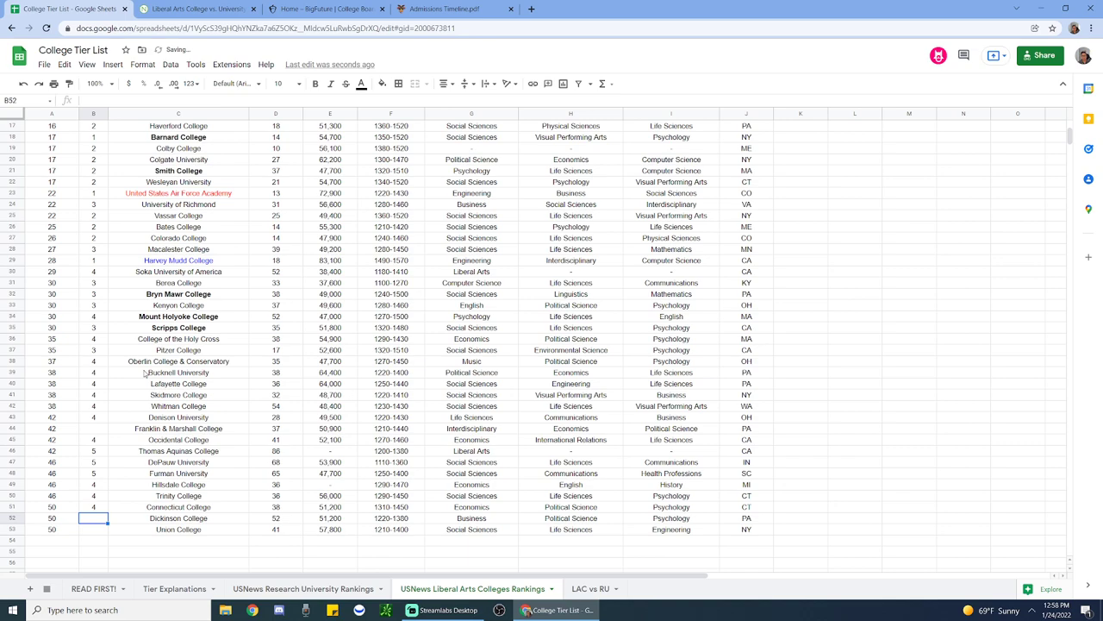
type("5")
key("Return")
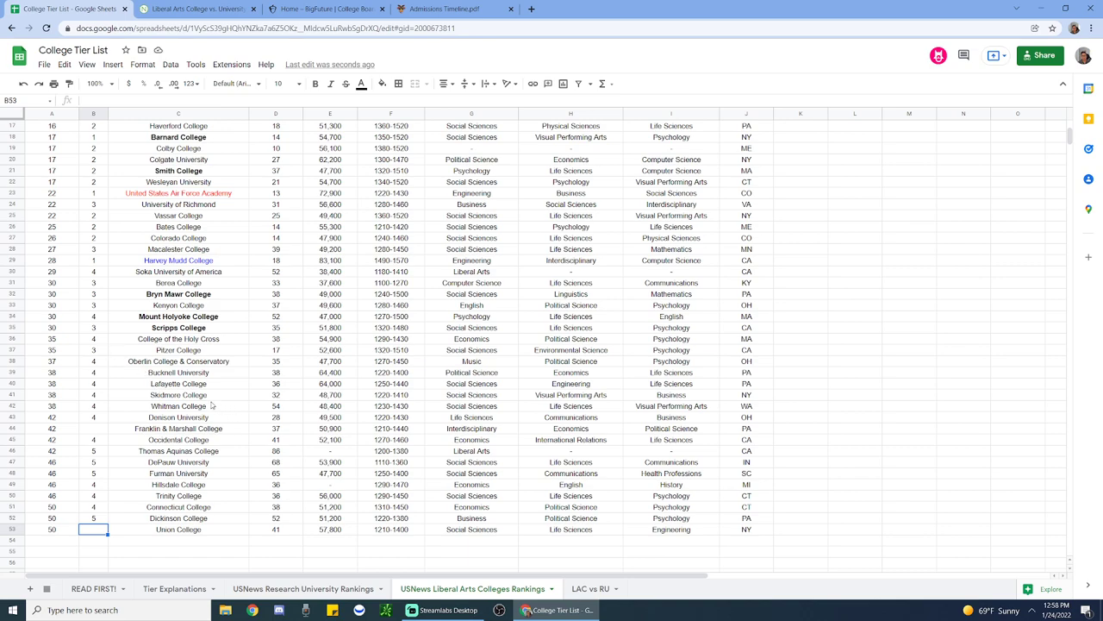
left_click_drag(214, 405, 223, 528)
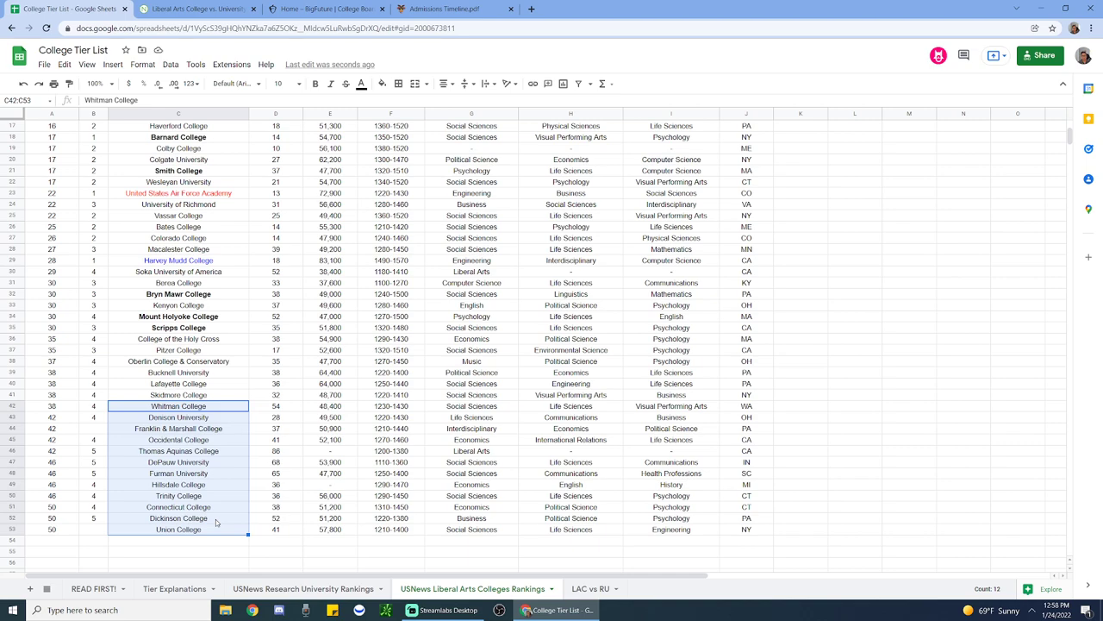
left_click_drag(334, 410, 390, 417)
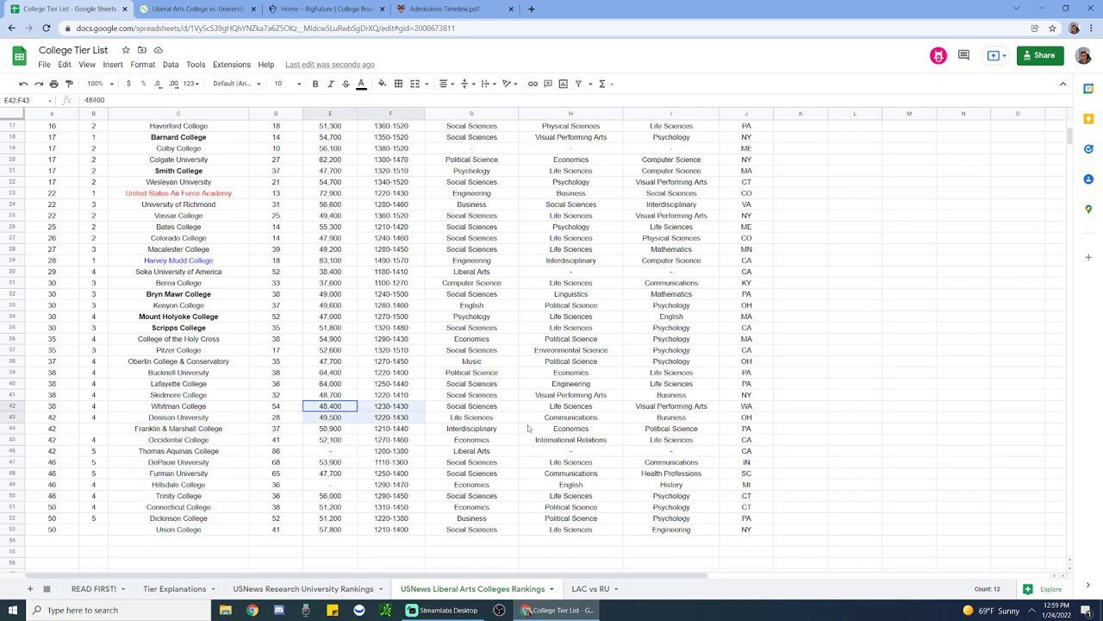
left_click_drag(529, 427, 743, 529)
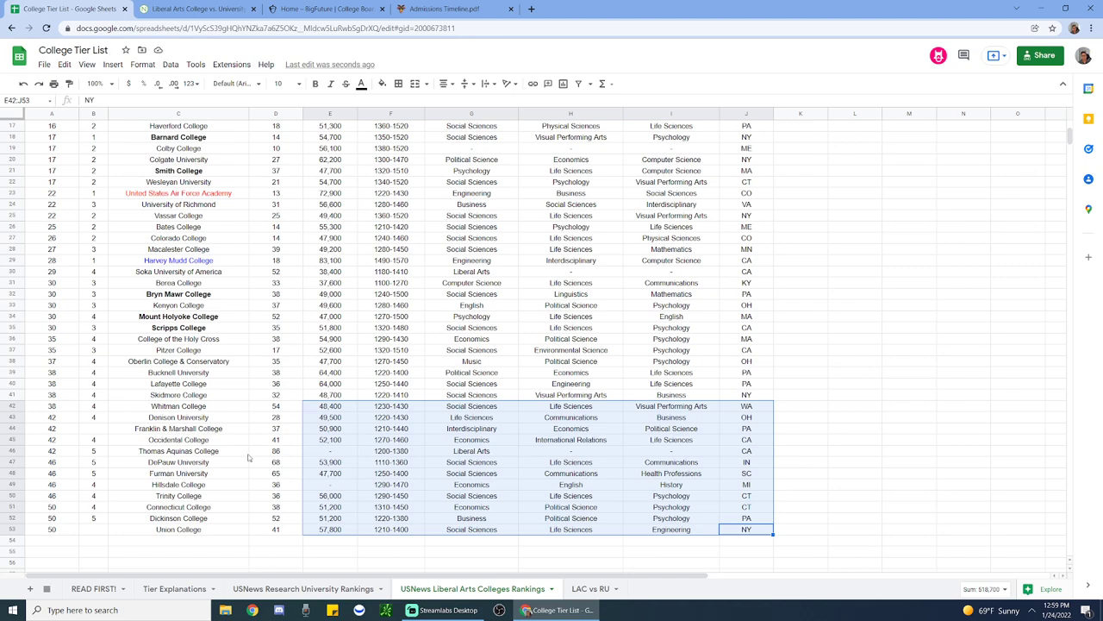
left_click(134, 453)
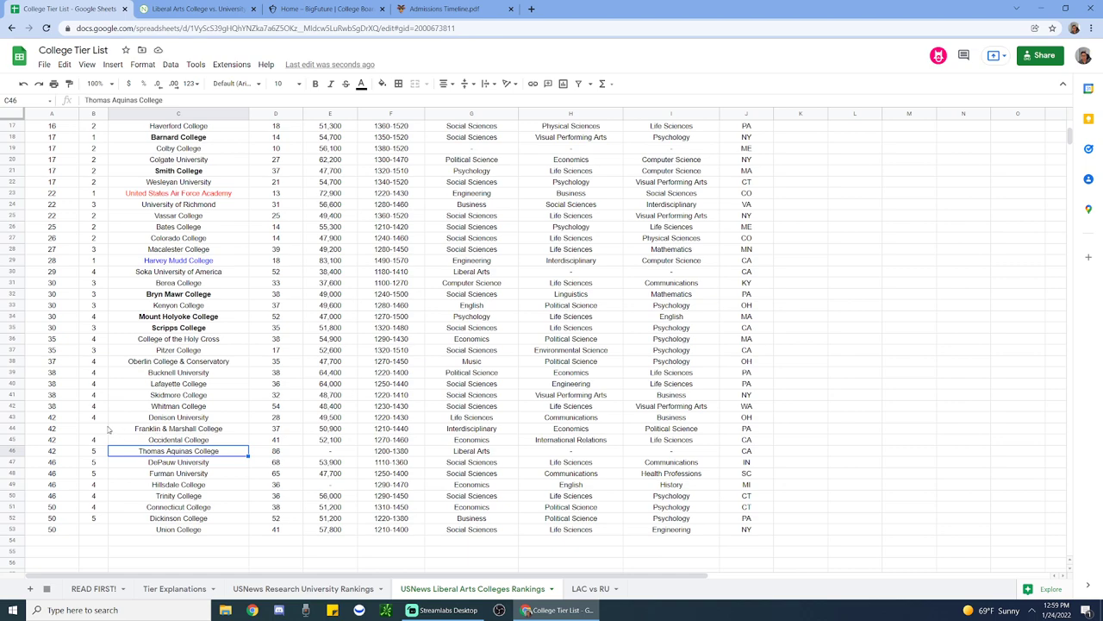
Step: Enter tier 5 for Union College and tier 4 for Franklin & Marshall College
left_click_drag(103, 428, 276, 534)
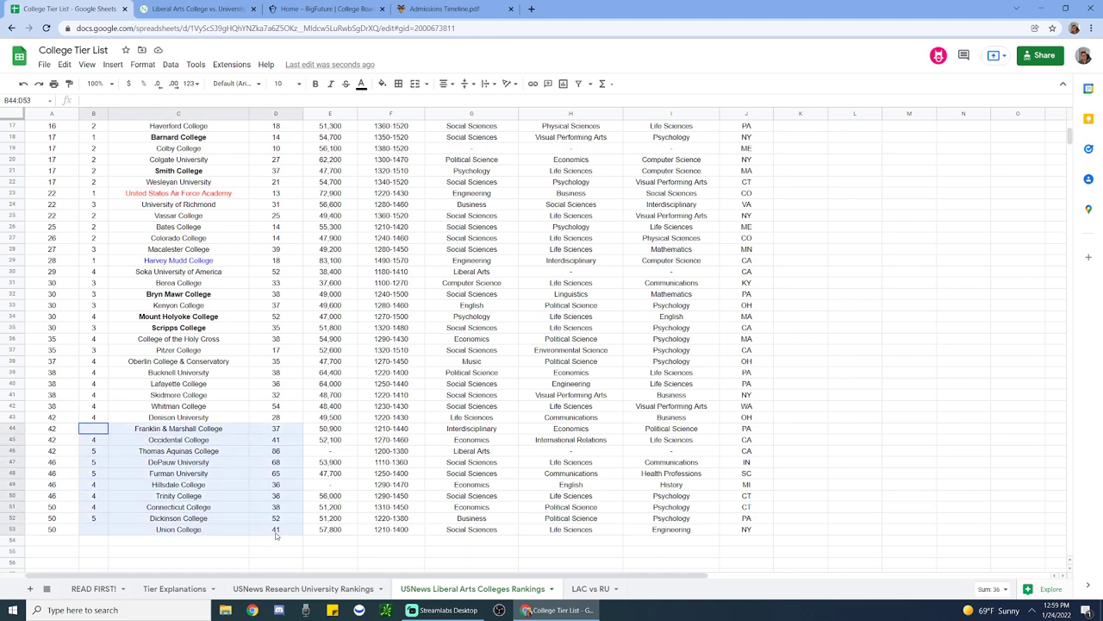
left_click(100, 529)
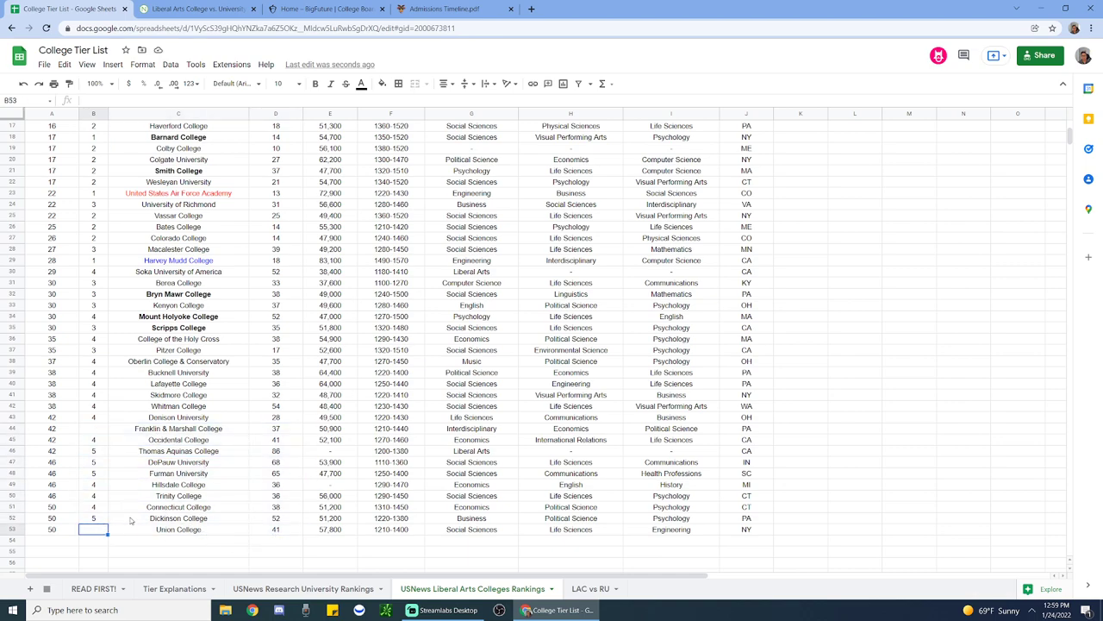
type("5")
key("Up")
key("Up")
key("Up")
key("Up")
key("Up")
key("Up")
key("Up")
key("Up")
key("Up")
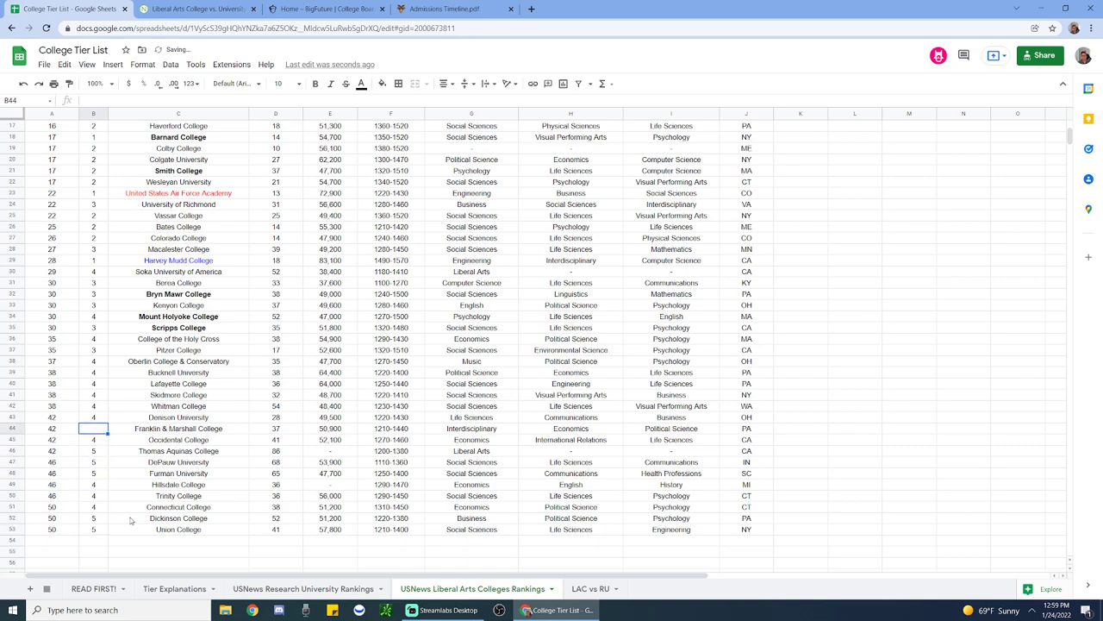
type("4")
scroll(130, 519, "up", 5)
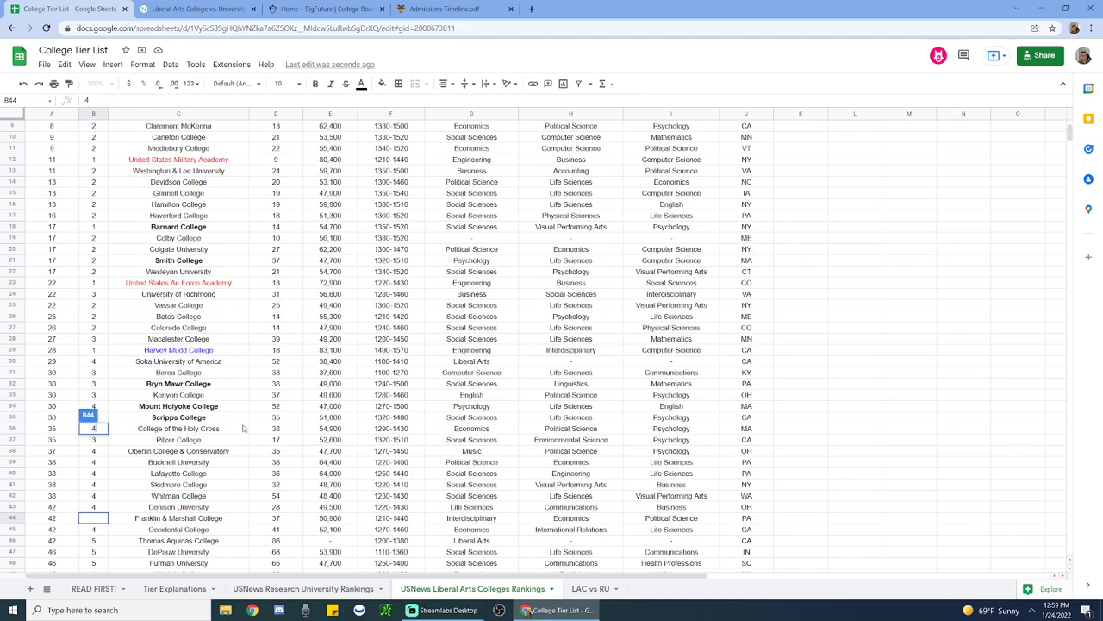
scroll(231, 423, "down", 5)
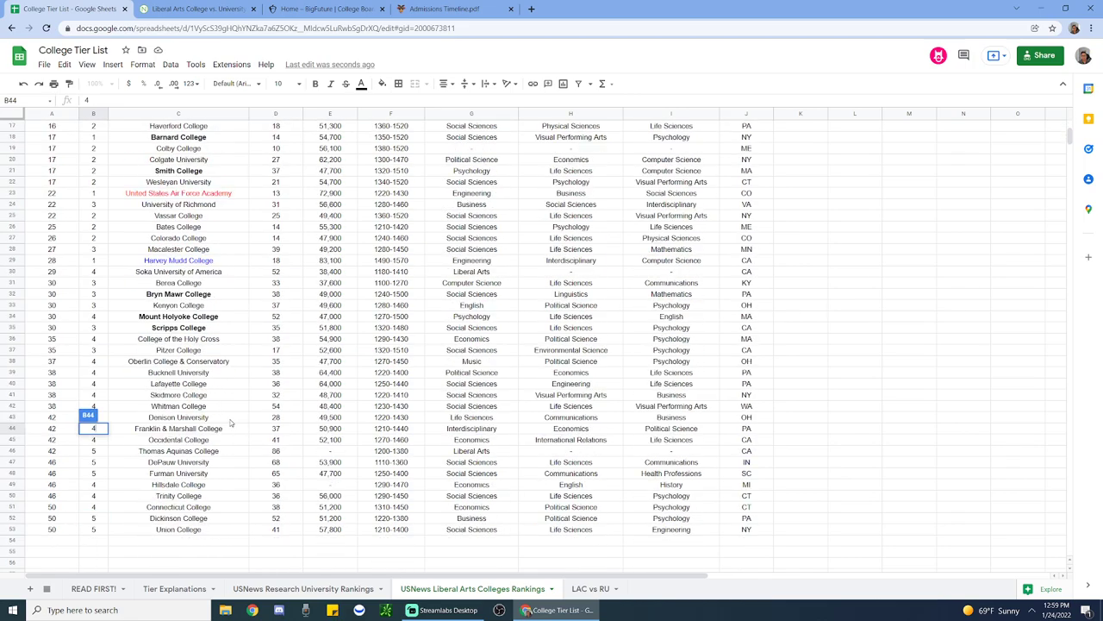
left_click(271, 397)
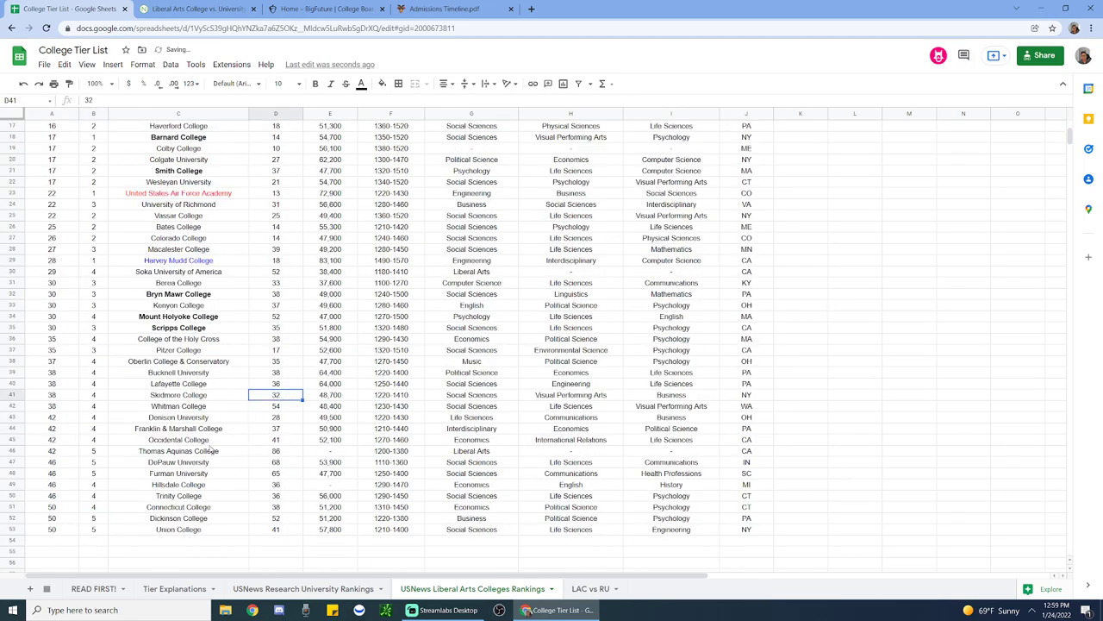
Step: Select the Tier values from row 27 to 53 to check them, then return to the top
left_click_drag(95, 272, 98, 534)
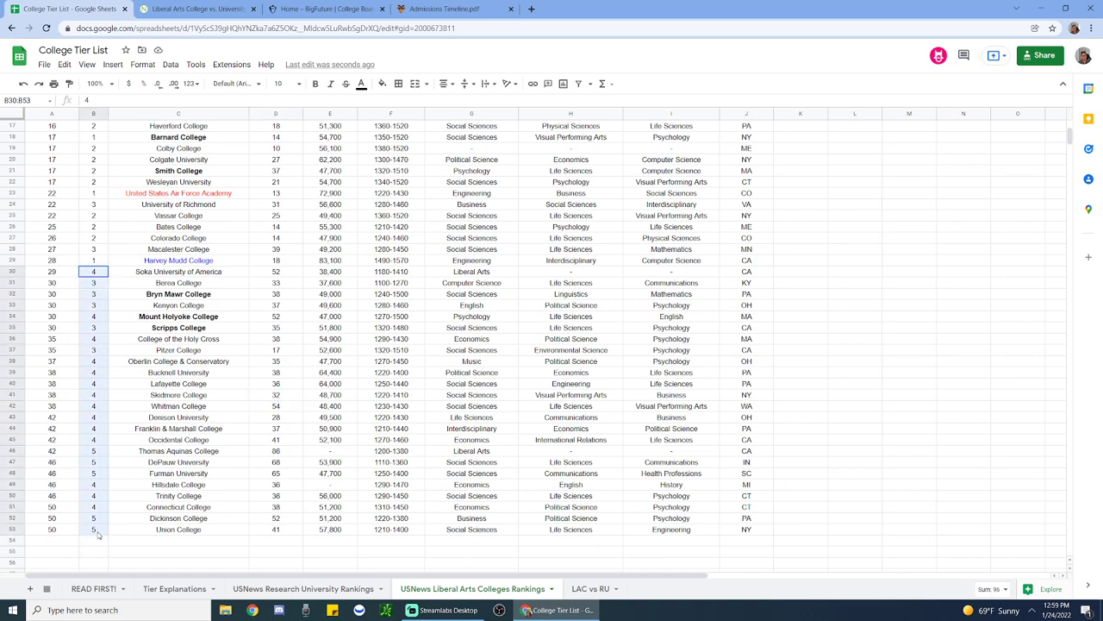
left_click(97, 533)
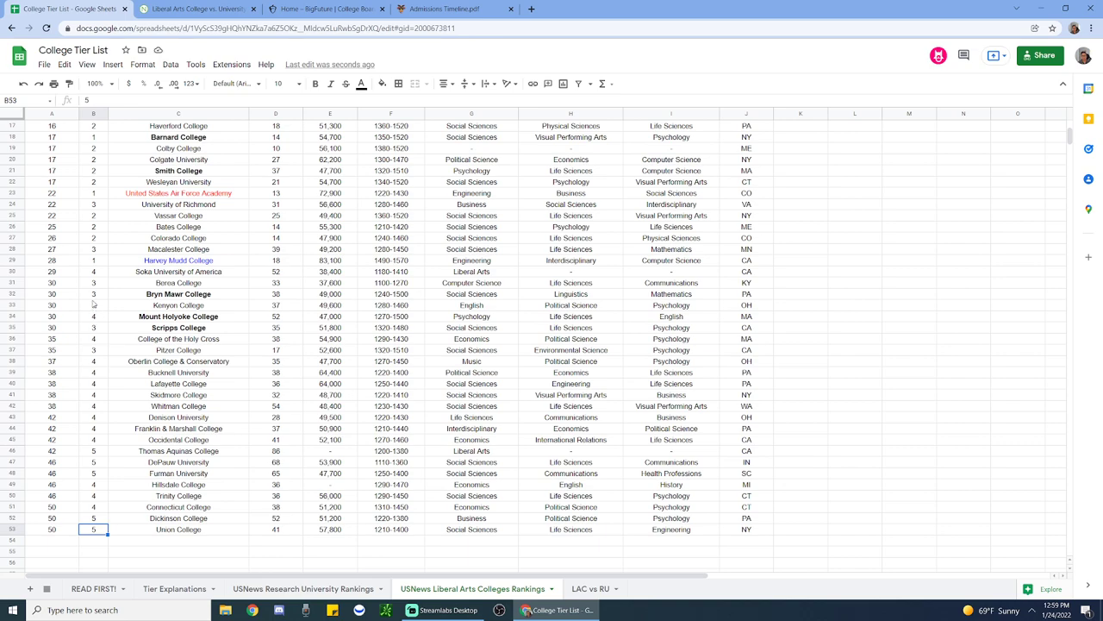
left_click_drag(93, 272, 96, 529)
left_click(96, 529)
left_click_drag(97, 238, 95, 529)
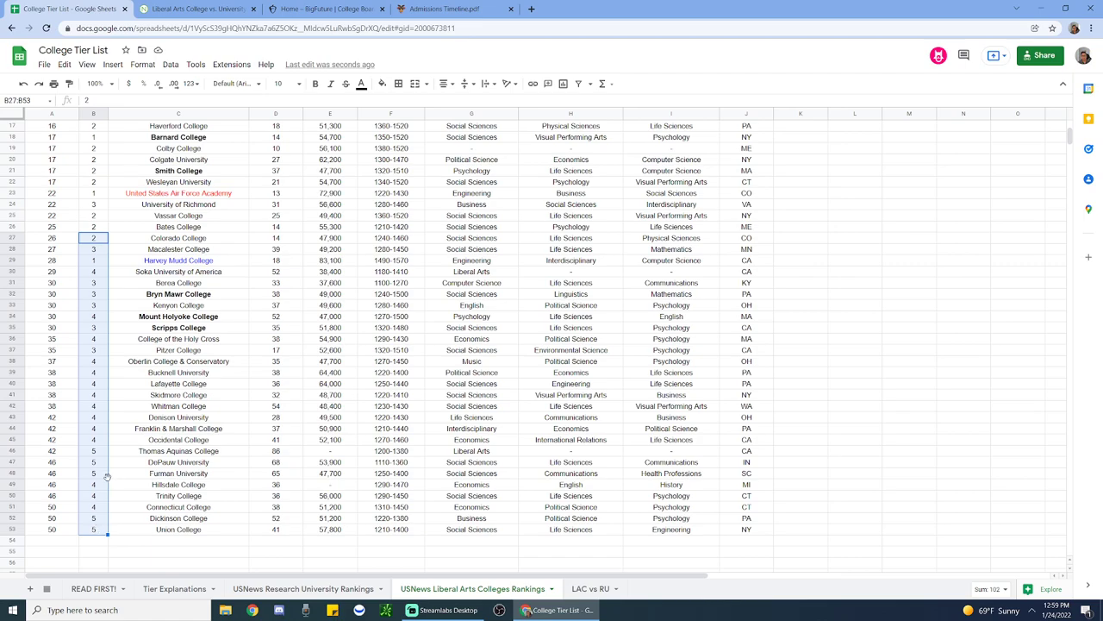
left_click(215, 440)
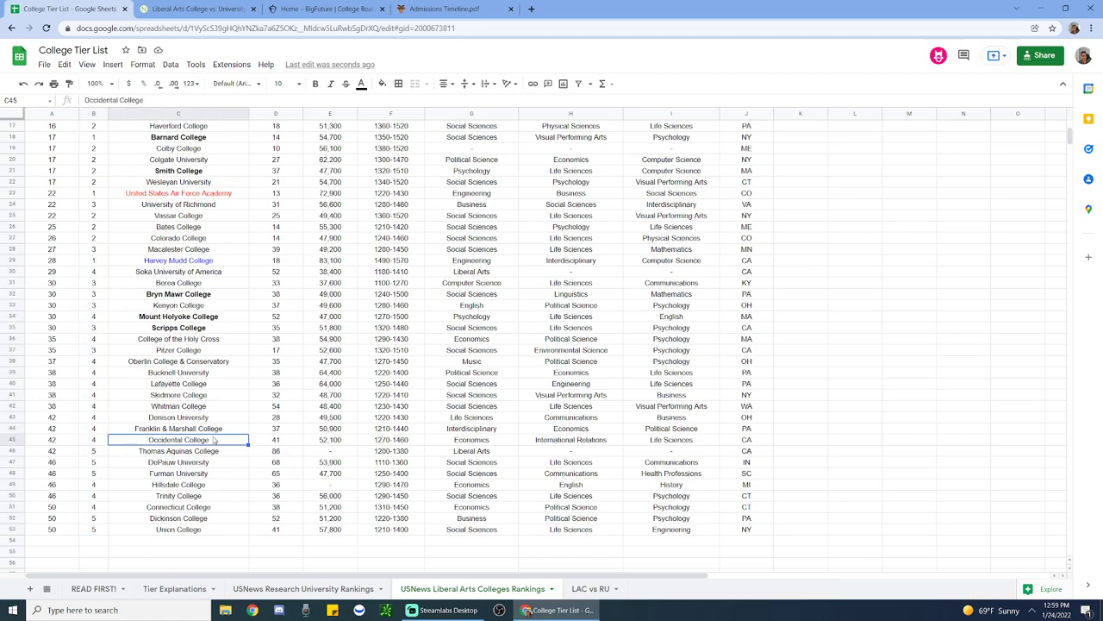
scroll(215, 440, "up", 5)
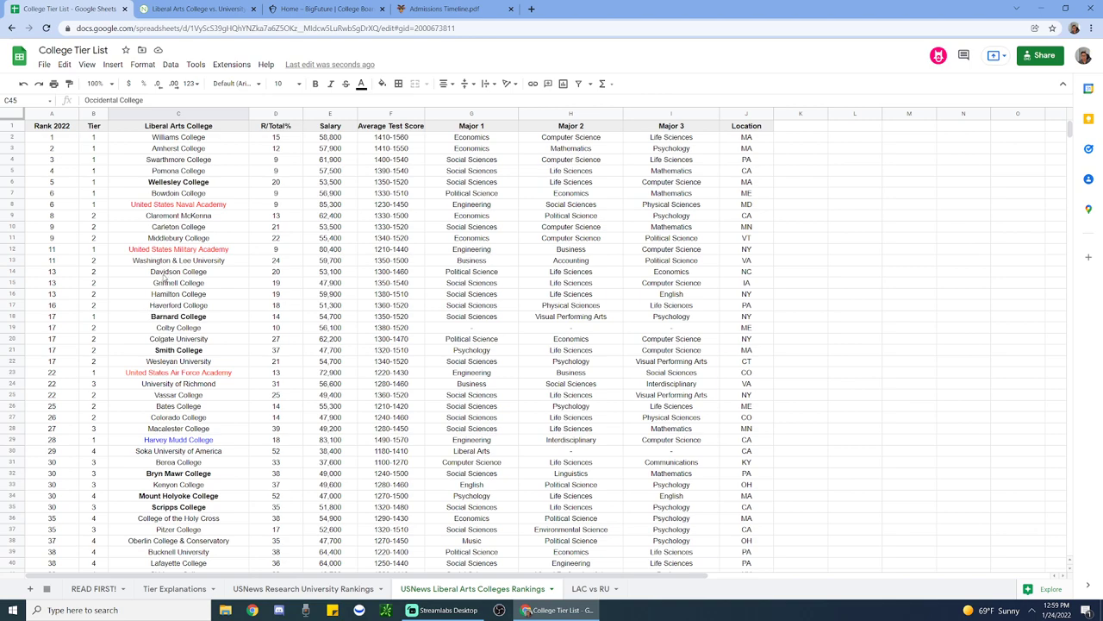
Step: Select the rows of the top-ranked liberal arts colleges to review them
left_click_drag(49, 138, 694, 330)
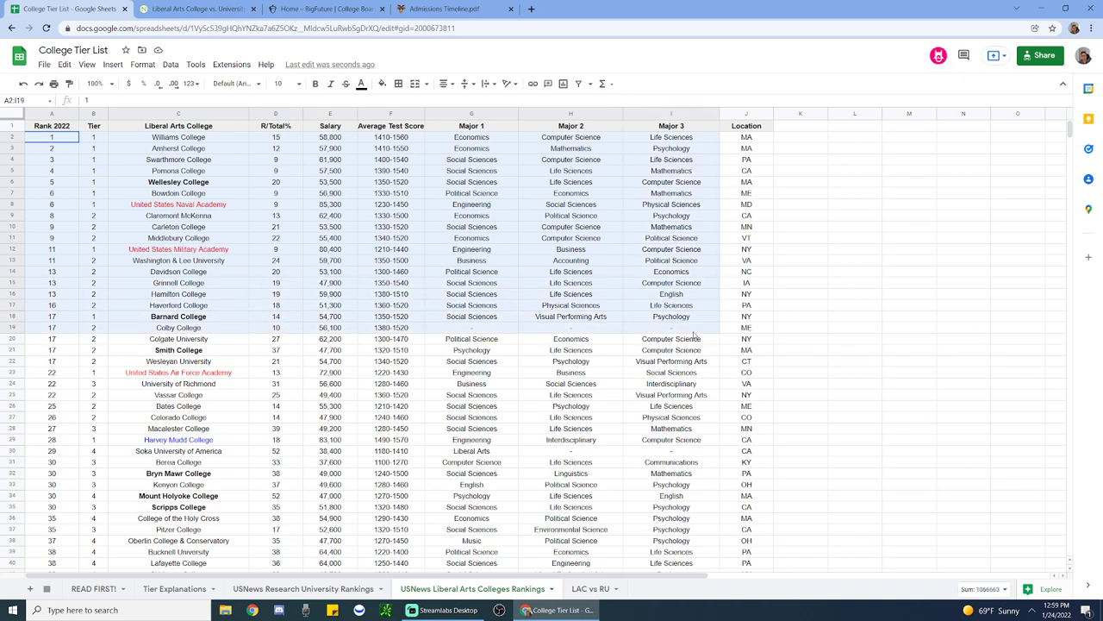
left_click(694, 330)
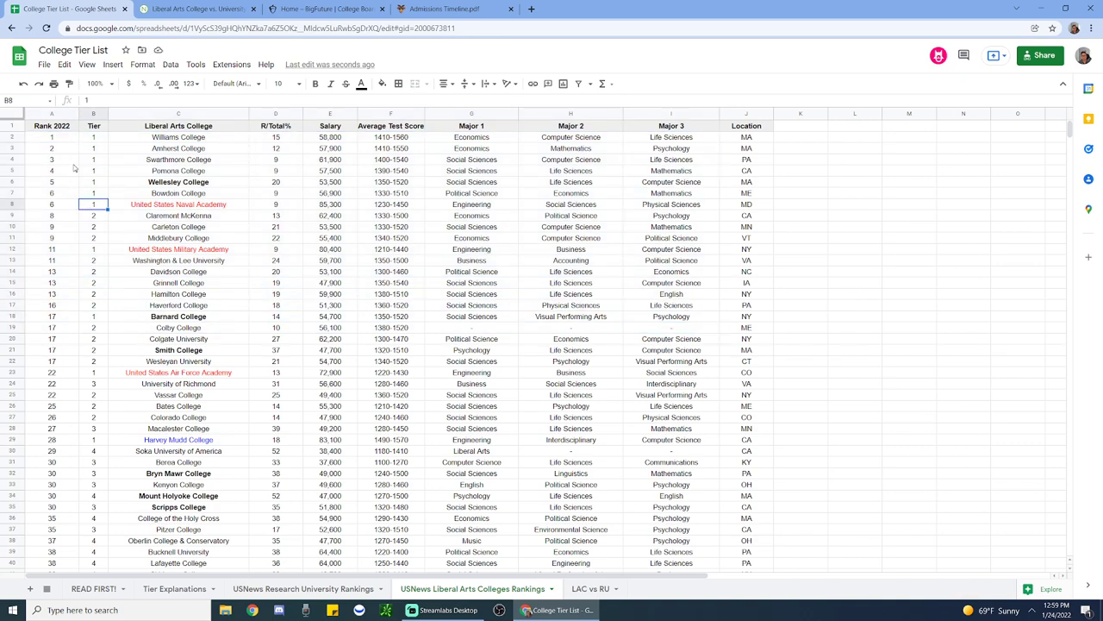
left_click_drag(60, 140, 655, 392)
left_click(379, 331)
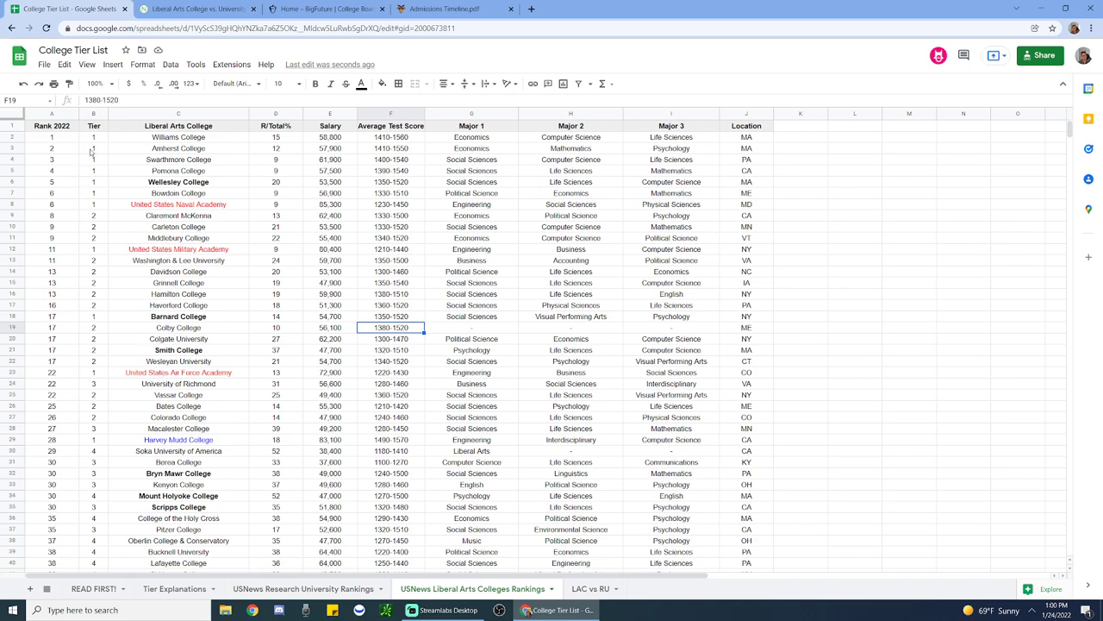
left_click_drag(77, 142, 724, 271)
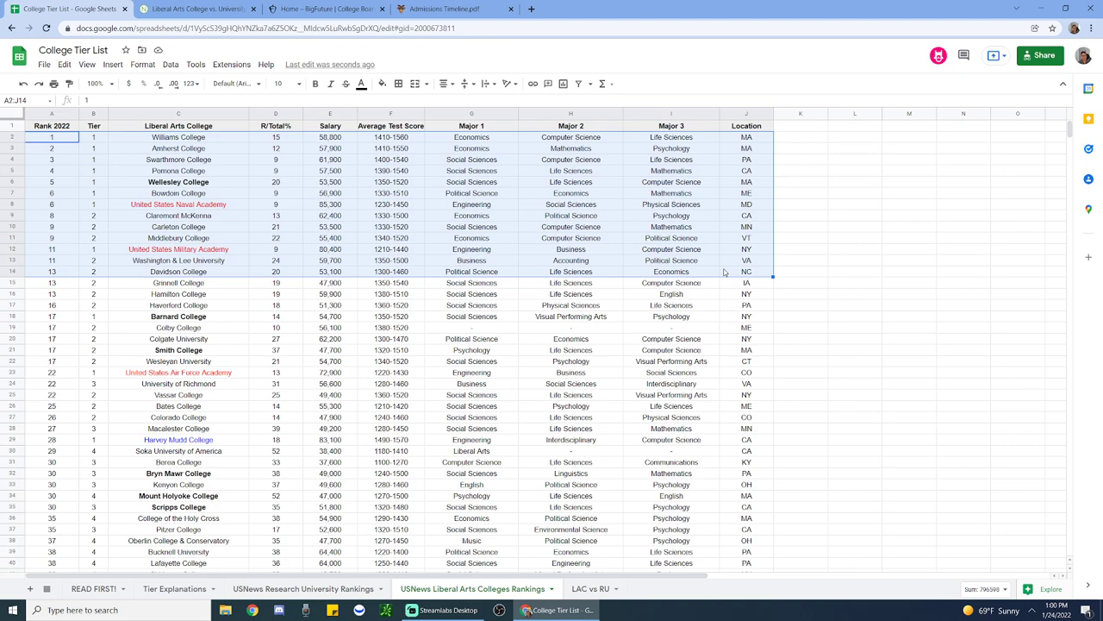
left_click(680, 298)
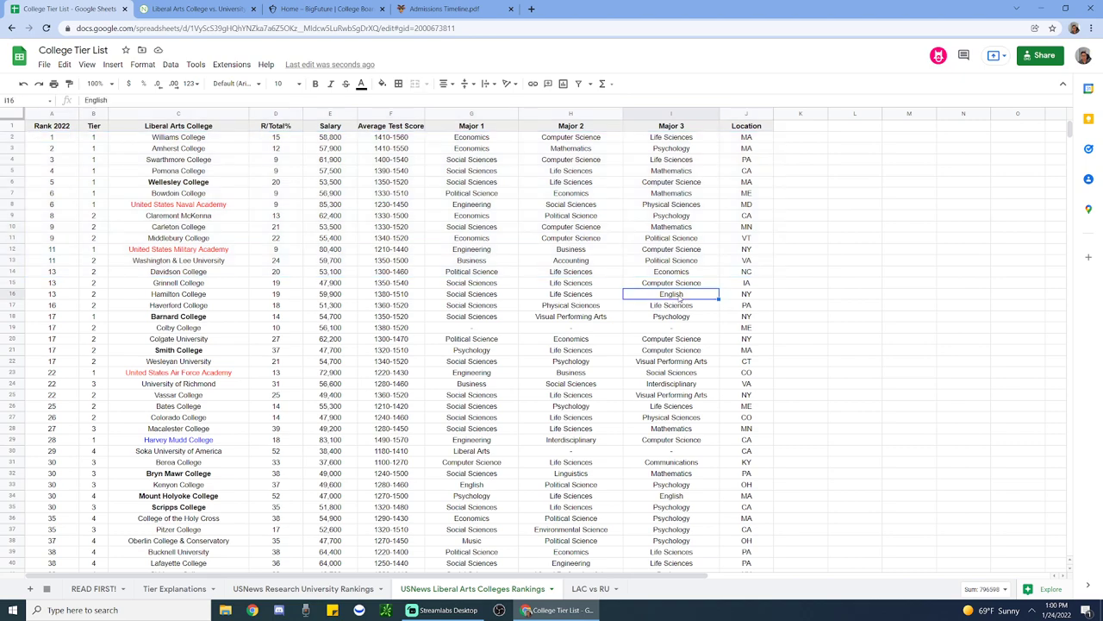
left_click_drag(41, 229, 678, 440)
scroll(504, 289, "down", 2)
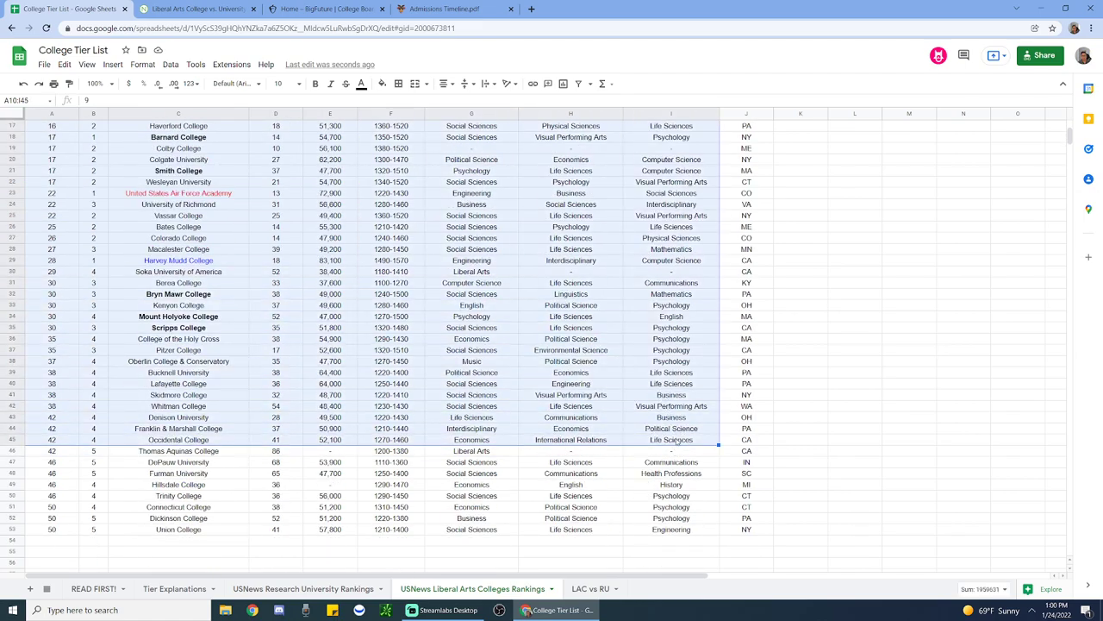
left_click(321, 348)
Step: Select rank and tier values for rows 22–53, then view the USNews Research University Rankings sheet
left_click(103, 529)
left_click_drag(104, 529, 52, 182)
left_click(303, 588)
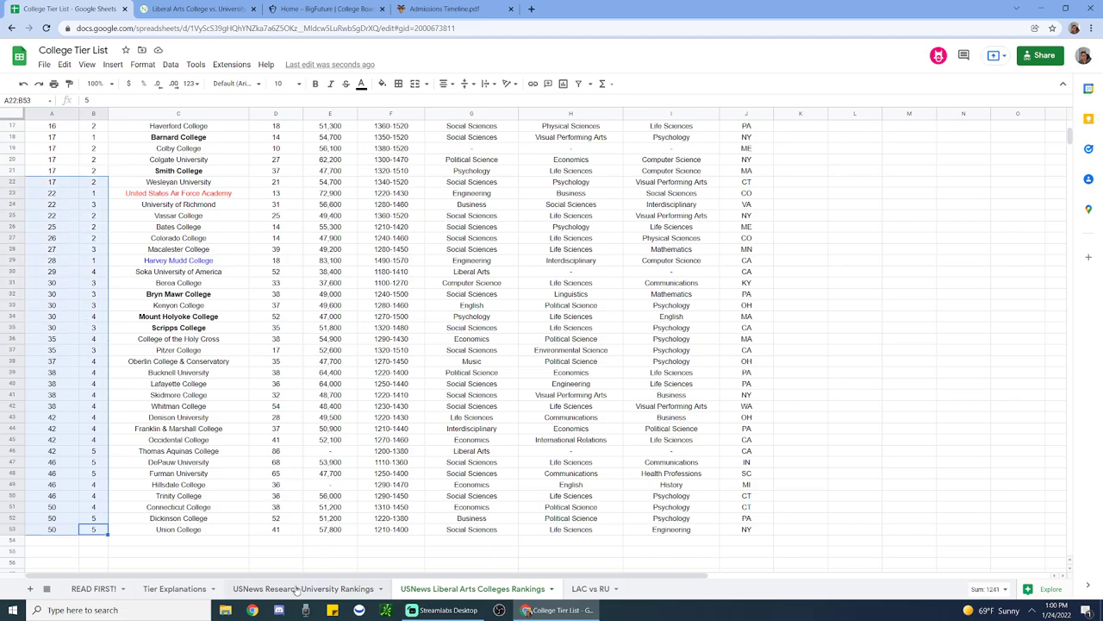
scroll(198, 399, "down", 10)
scroll(198, 399, "down", 10)
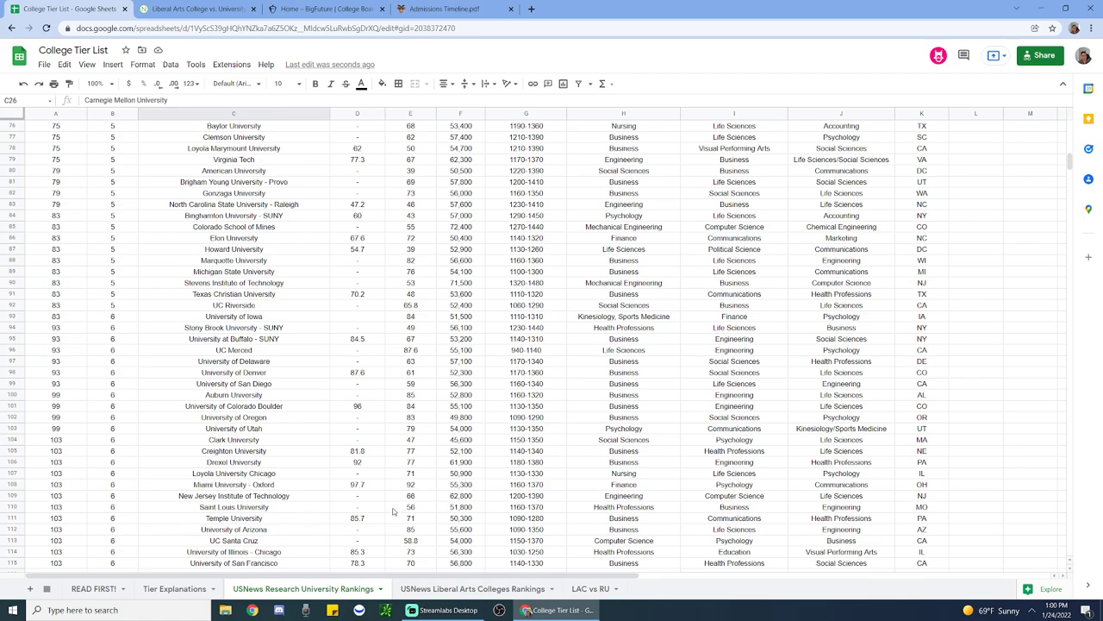
Step: Check the research universities' tiers for rows 7–25, then go back to the Liberal Arts Colleges sheet
left_click_drag(395, 512, 227, 177)
left_click(218, 222)
scroll(218, 219, "up", 20)
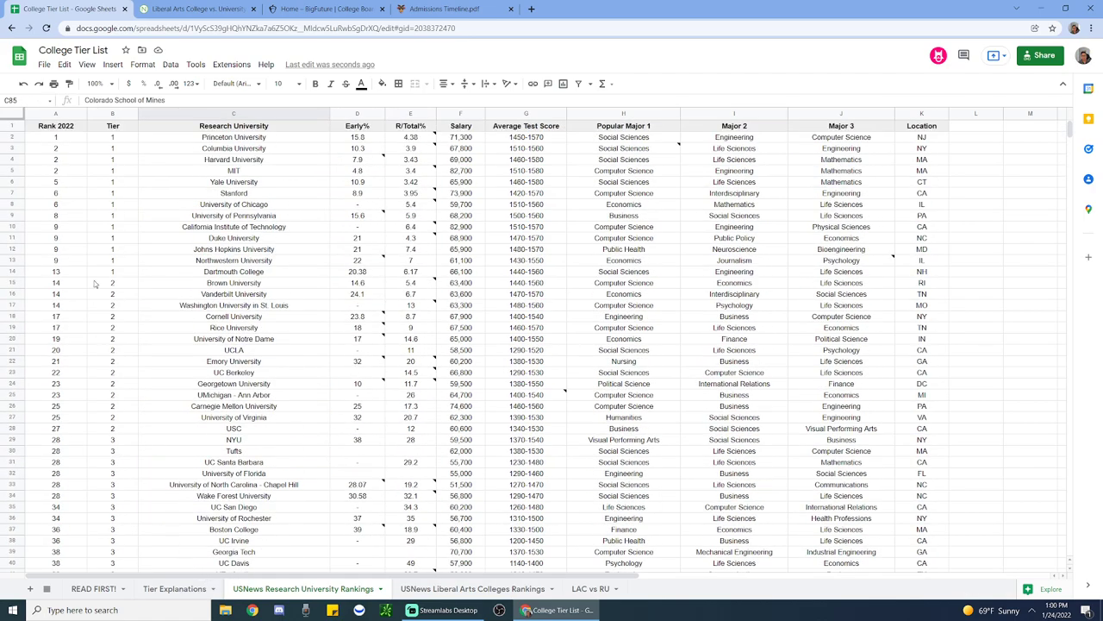
left_click_drag(112, 193, 112, 394)
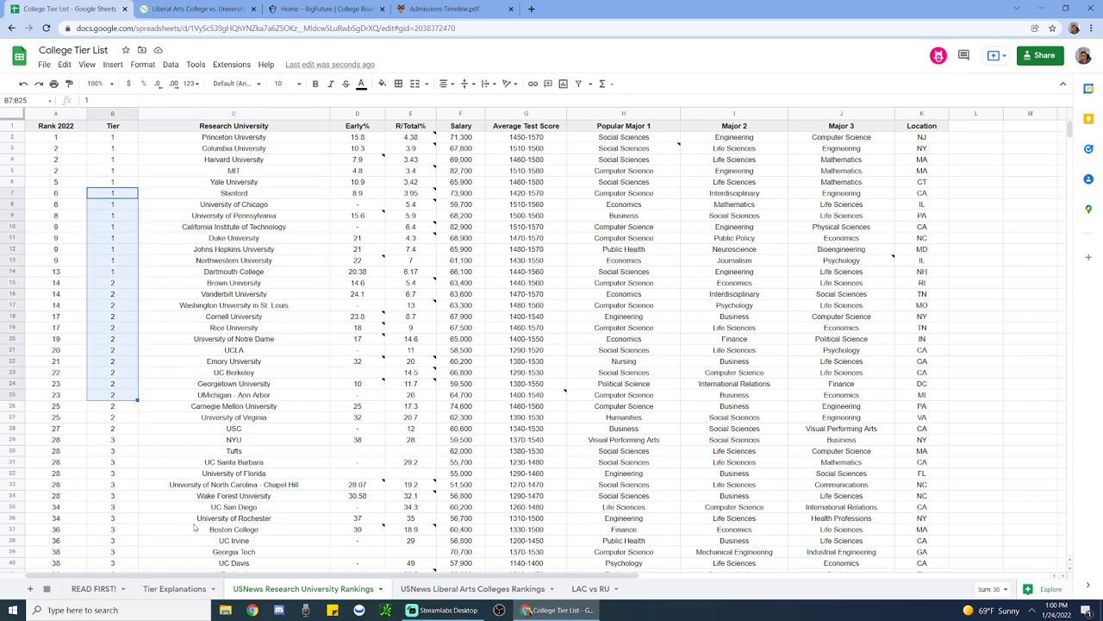
left_click(447, 589)
scroll(176, 424, "up", 5)
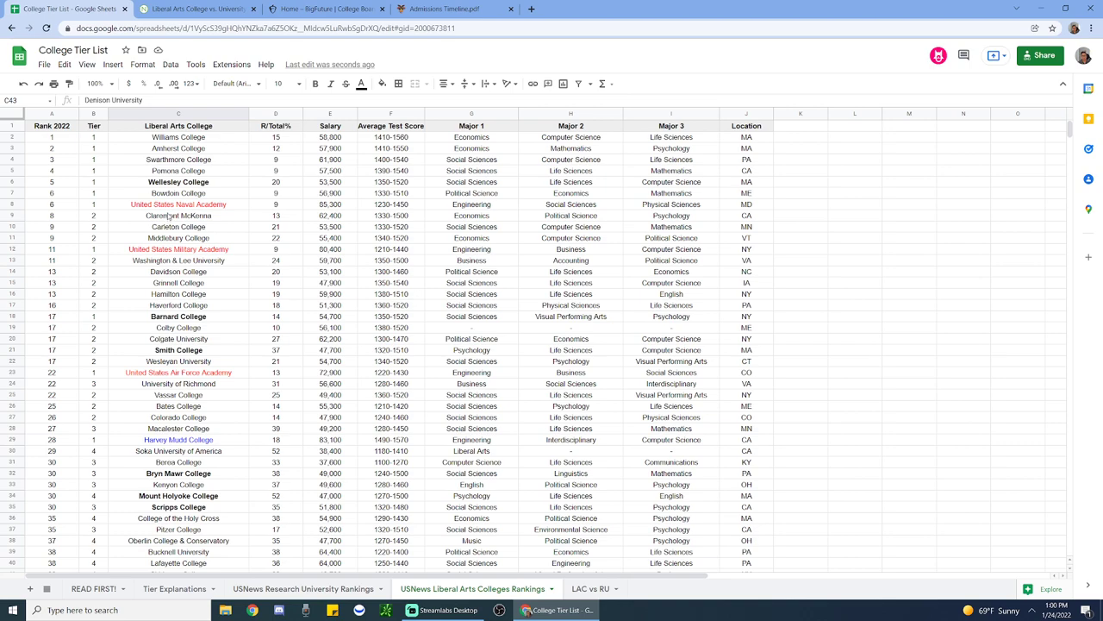
left_click_drag(61, 217, 171, 221)
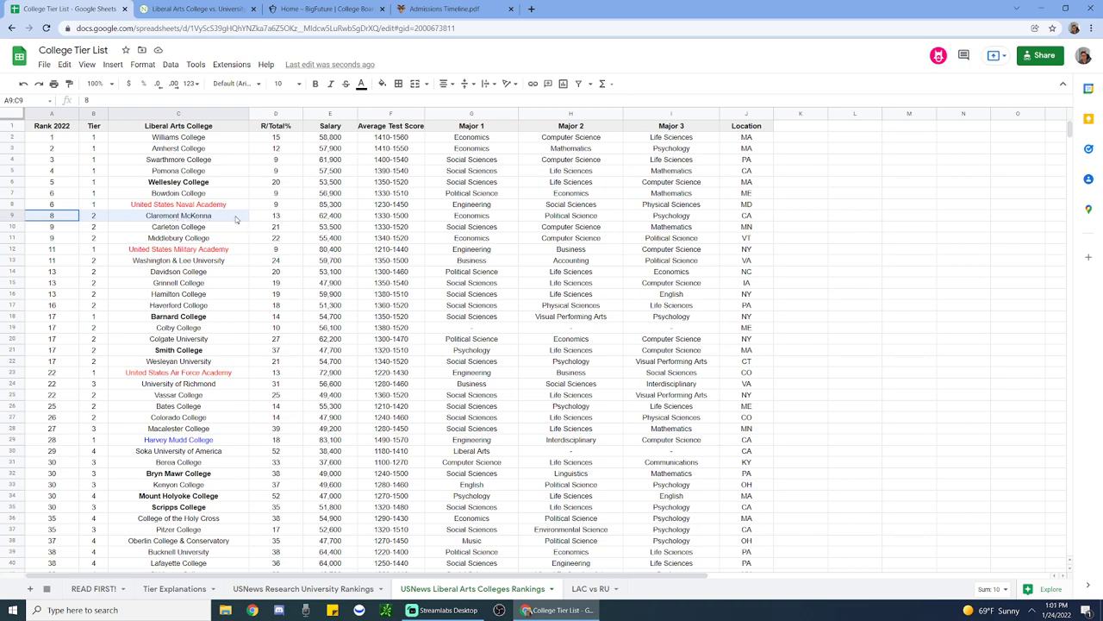
left_click_drag(236, 219, 504, 227)
left_click(505, 226)
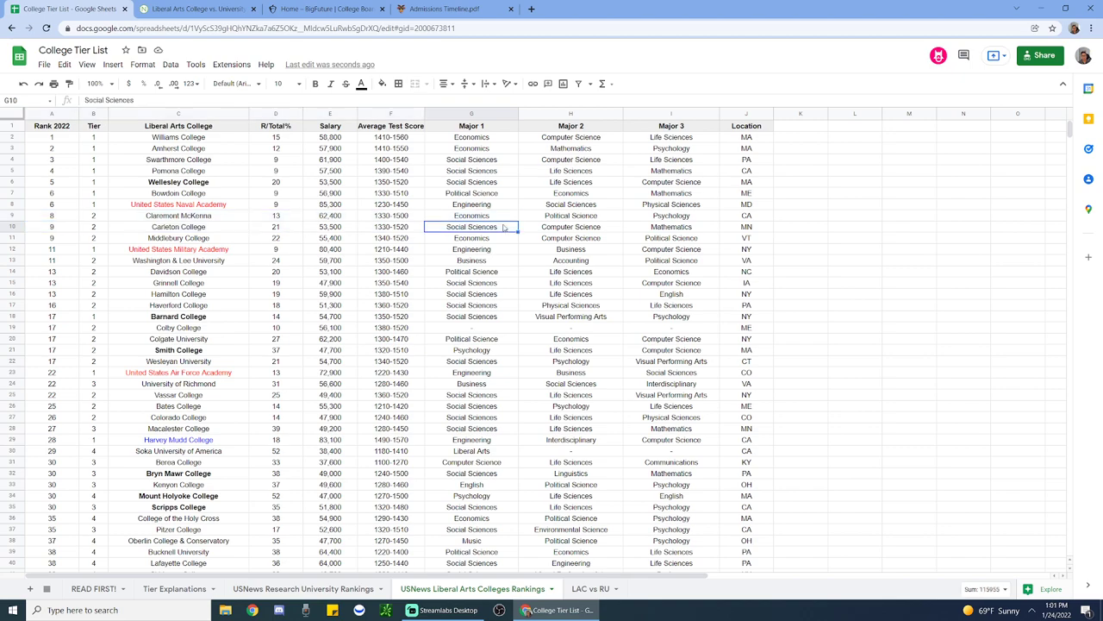
left_click_drag(39, 218, 740, 221)
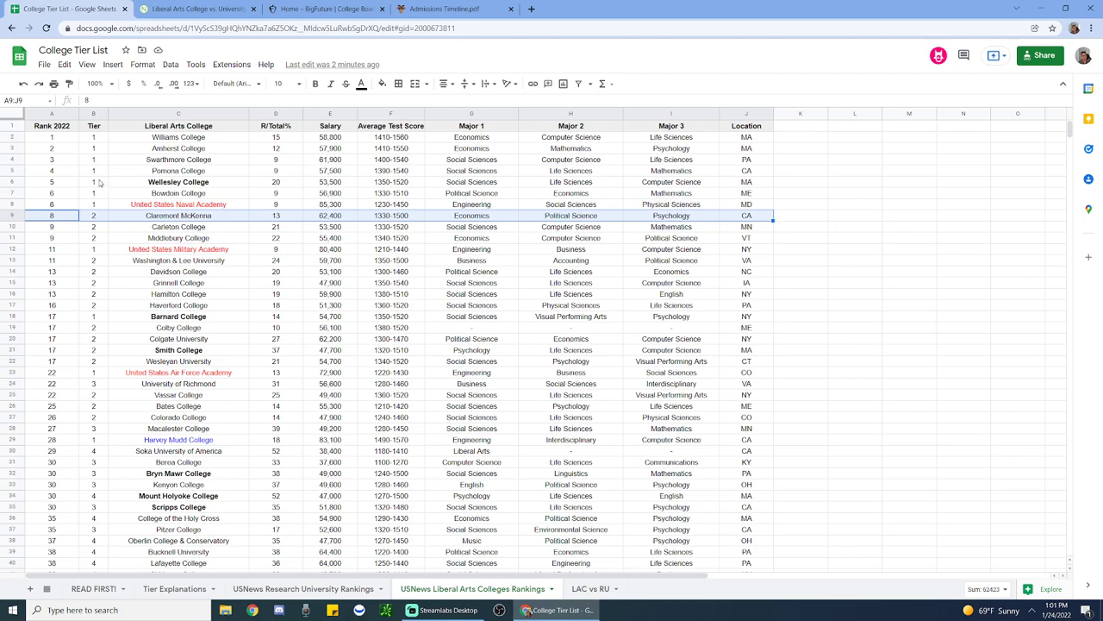
left_click_drag(52, 137, 457, 355)
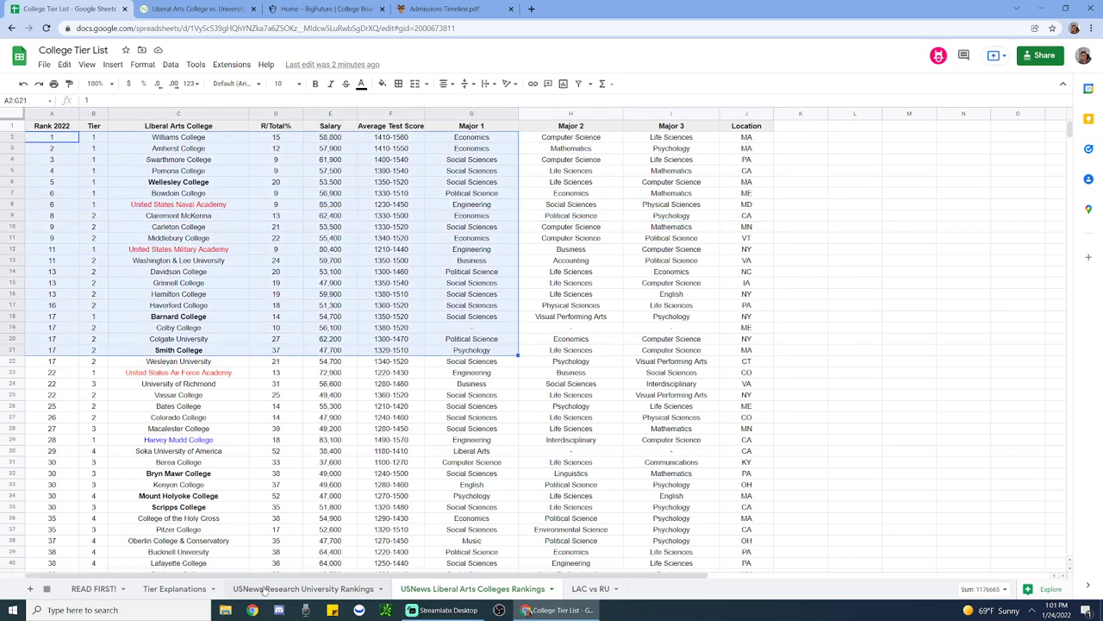
left_click(302, 588)
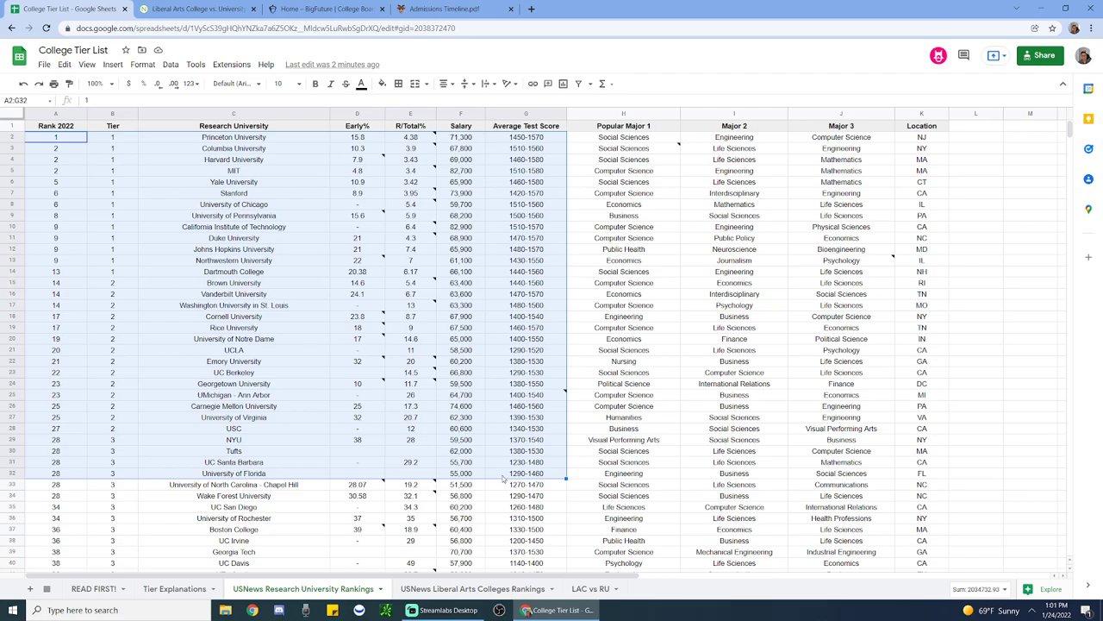
left_click(444, 595)
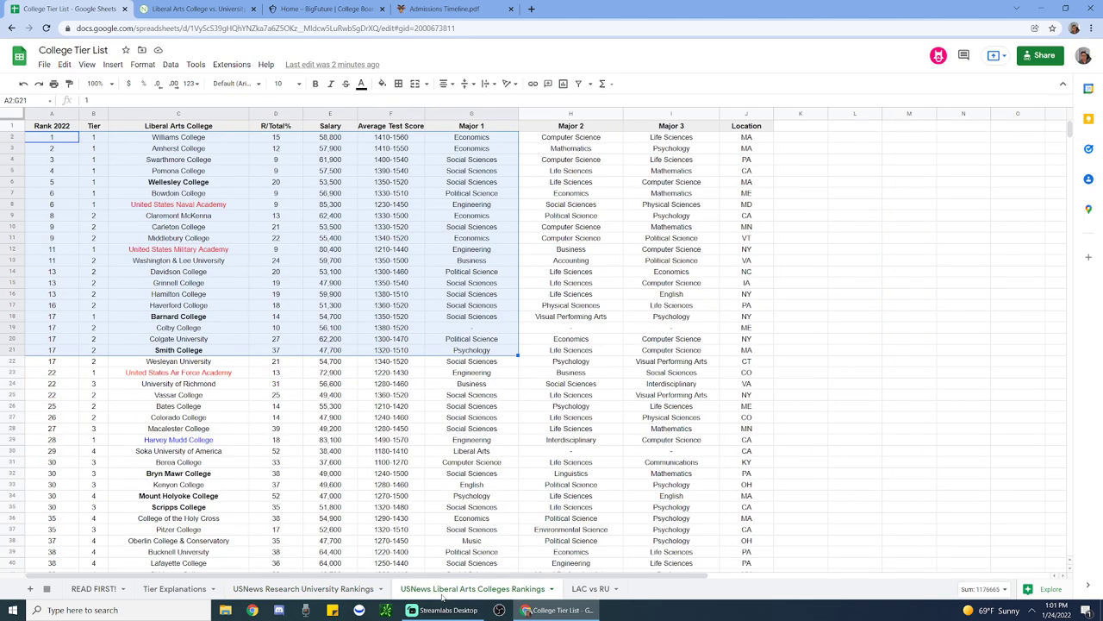